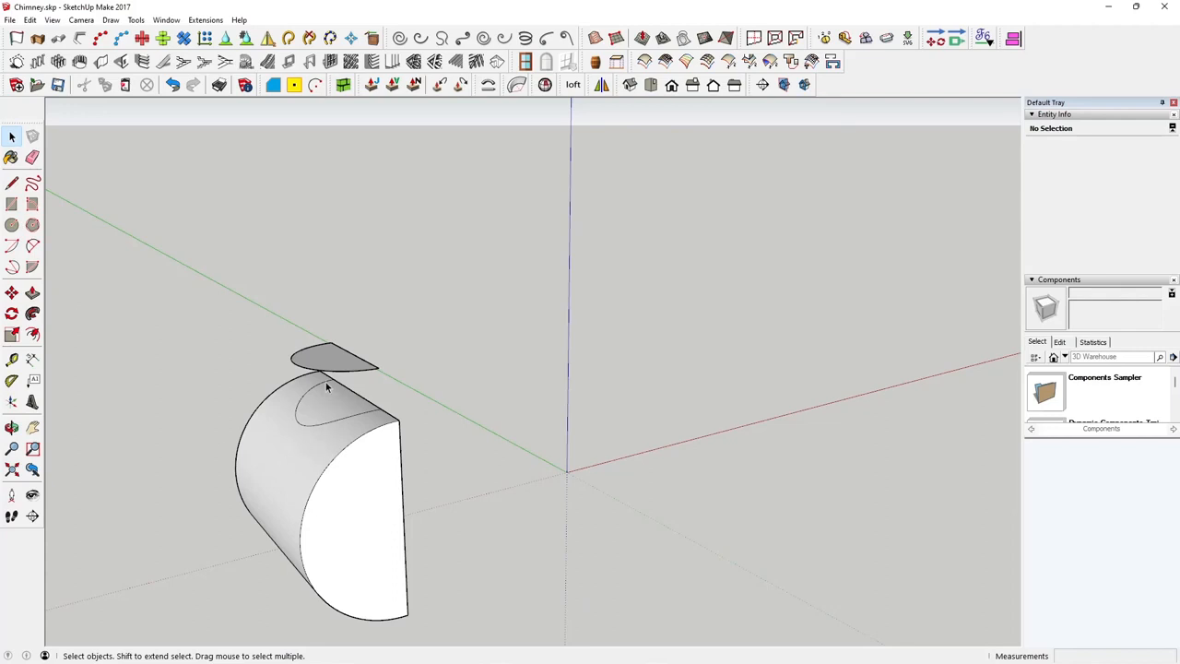
Step: Draw a vertical line about 5 m long from the origin up the blue axis
middle_click_drag(352, 424, 394, 441)
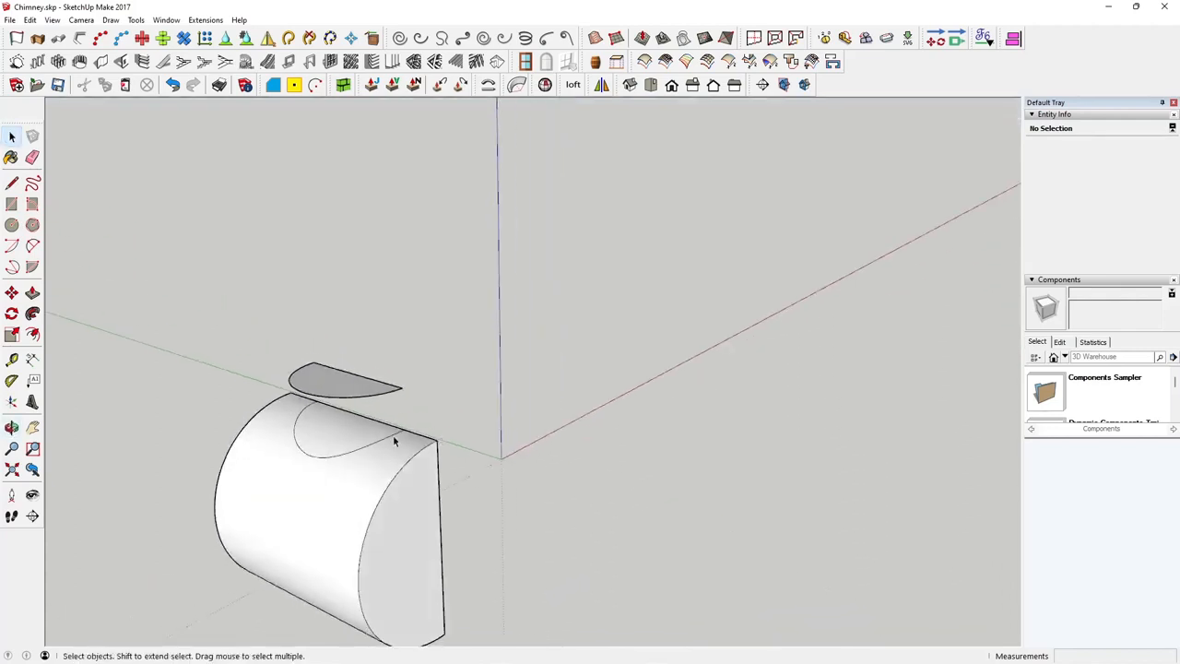
middle_click_drag(317, 449, 319, 419)
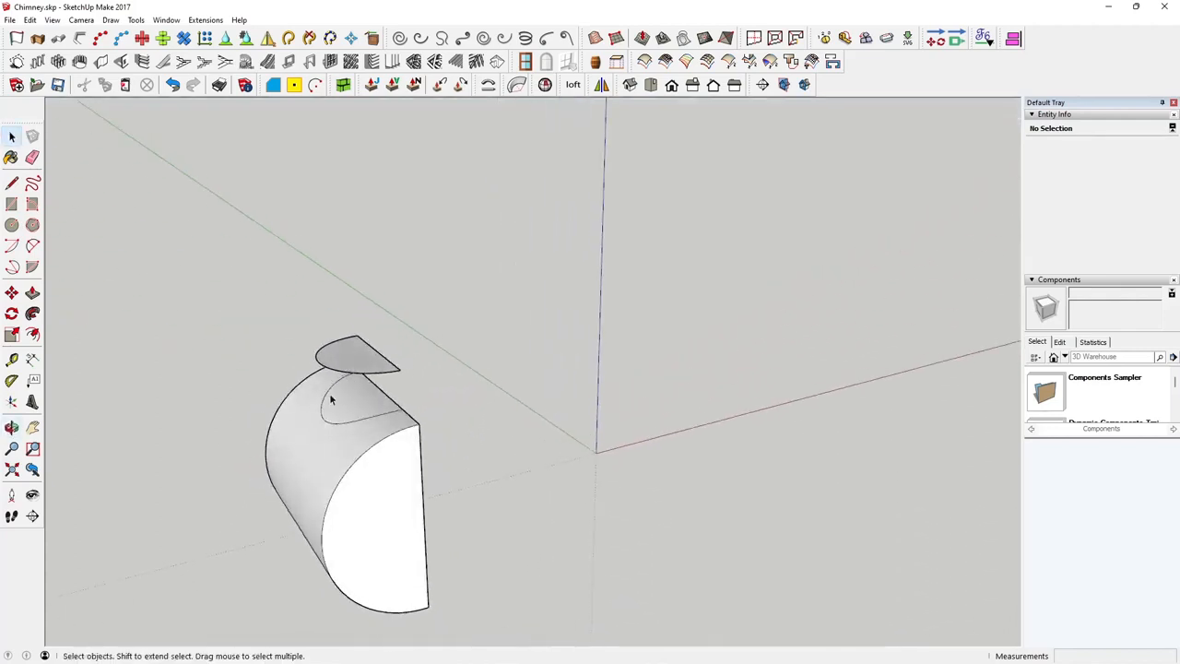
middle_click_drag(576, 518, 530, 482)
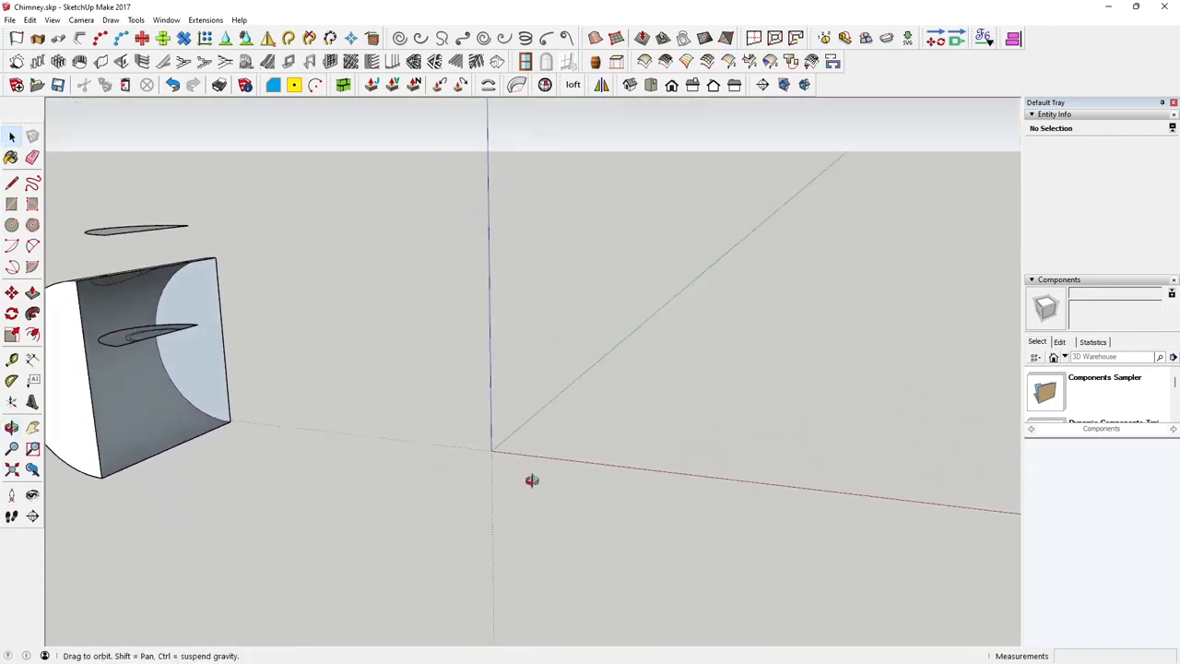
left_click(12, 183)
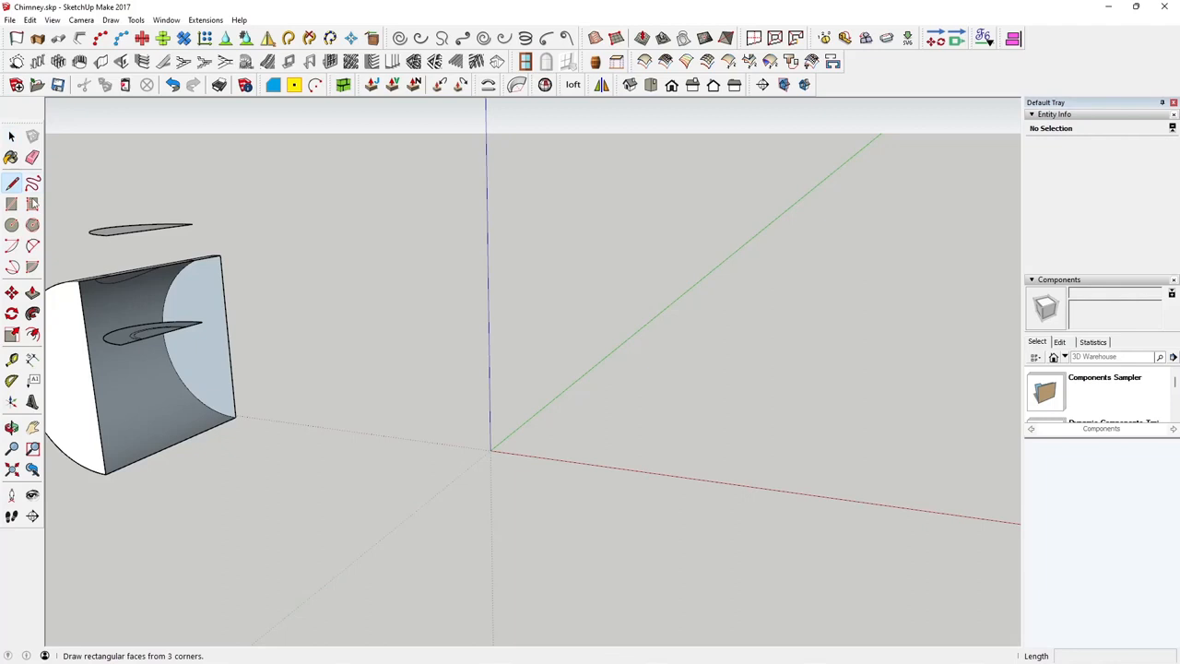
left_click(490, 450)
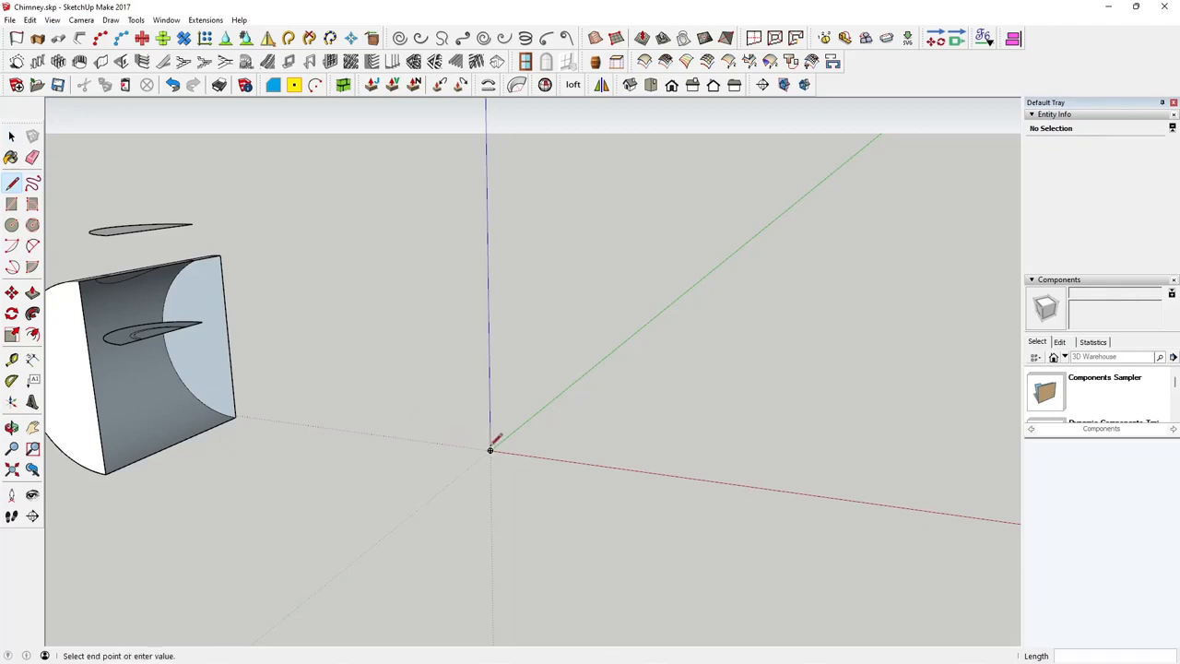
left_click(490, 267)
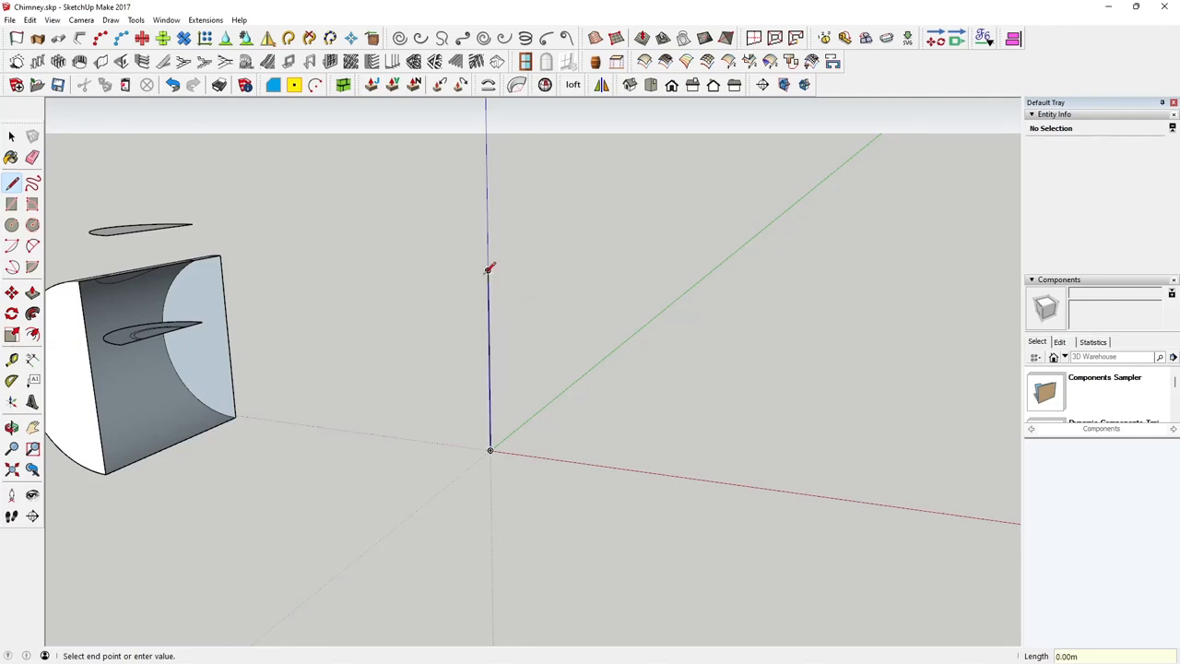
key("space")
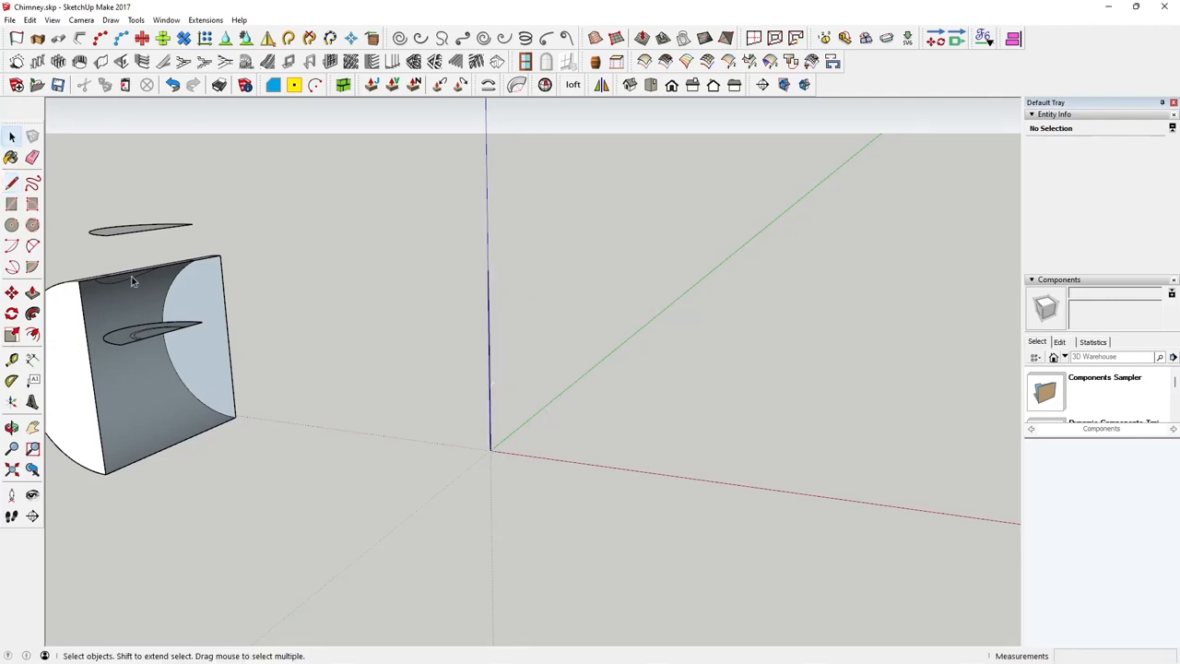
Step: Draw a 180° pie with a 2.50 m radius, centred on the vertical line's midpoint and perpendicular to the red axis
left_click(32, 268)
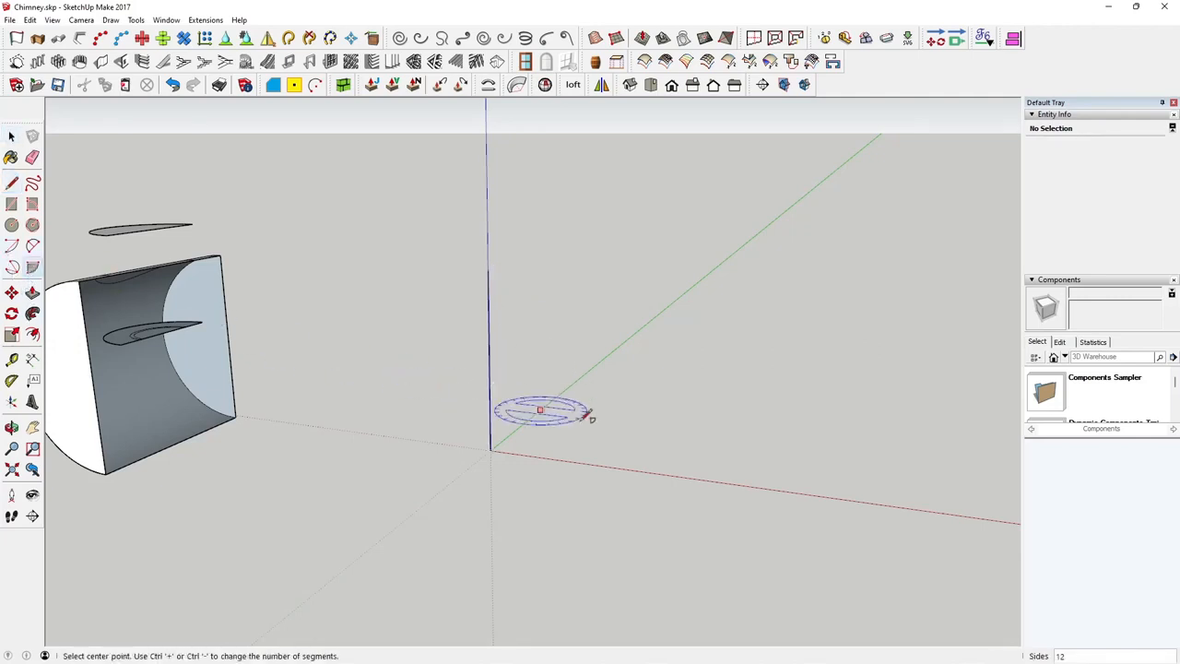
middle_click_drag(541, 414, 378, 440)
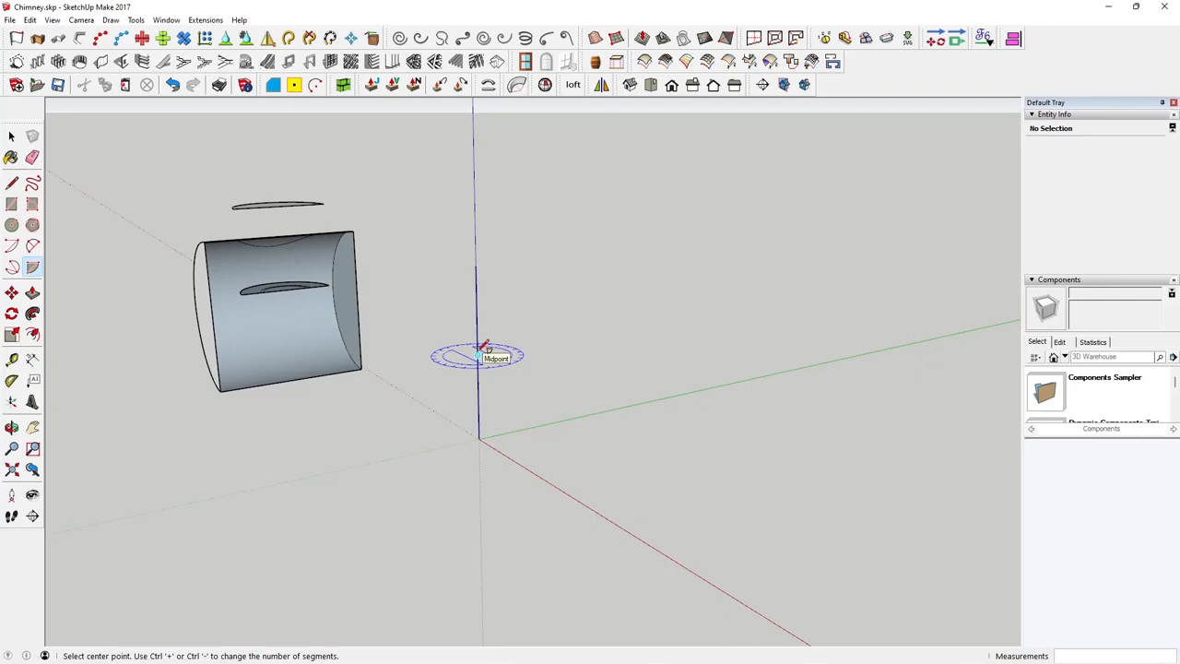
key("Right")
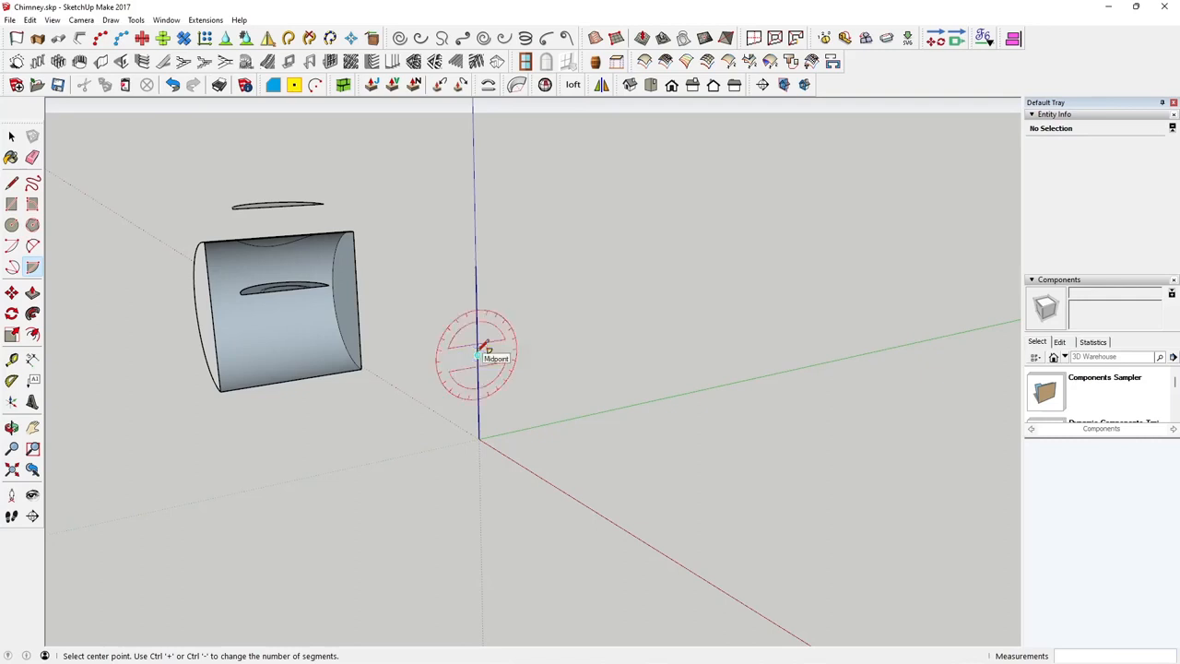
left_click(478, 355)
left_click(477, 355)
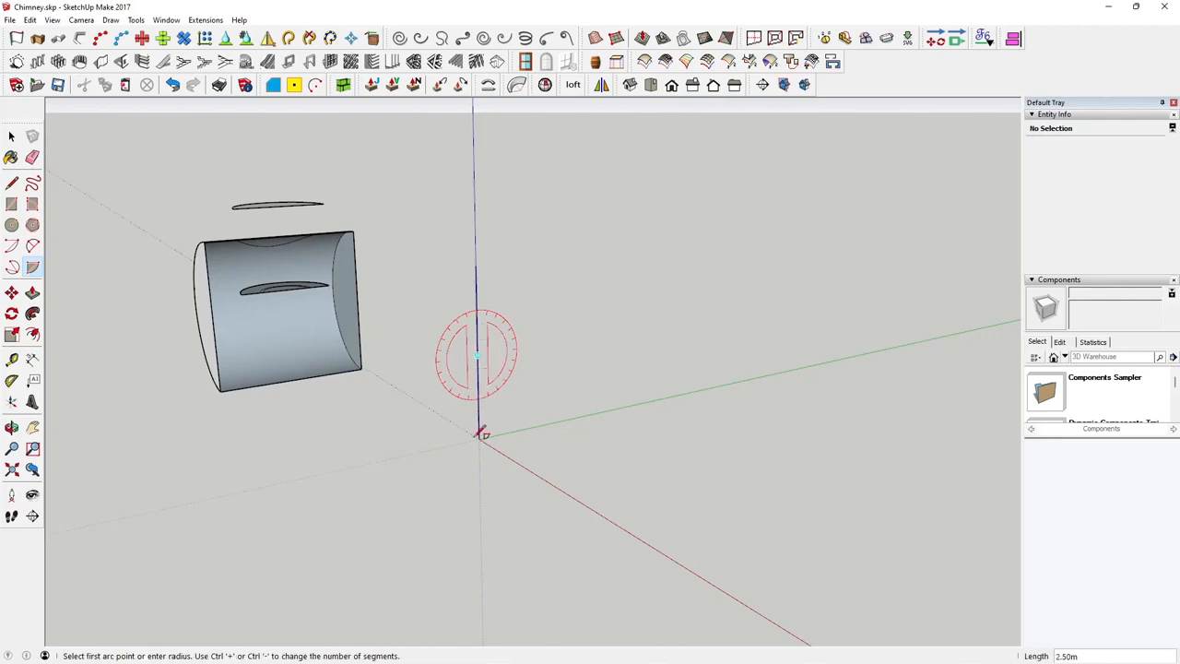
left_click(479, 440)
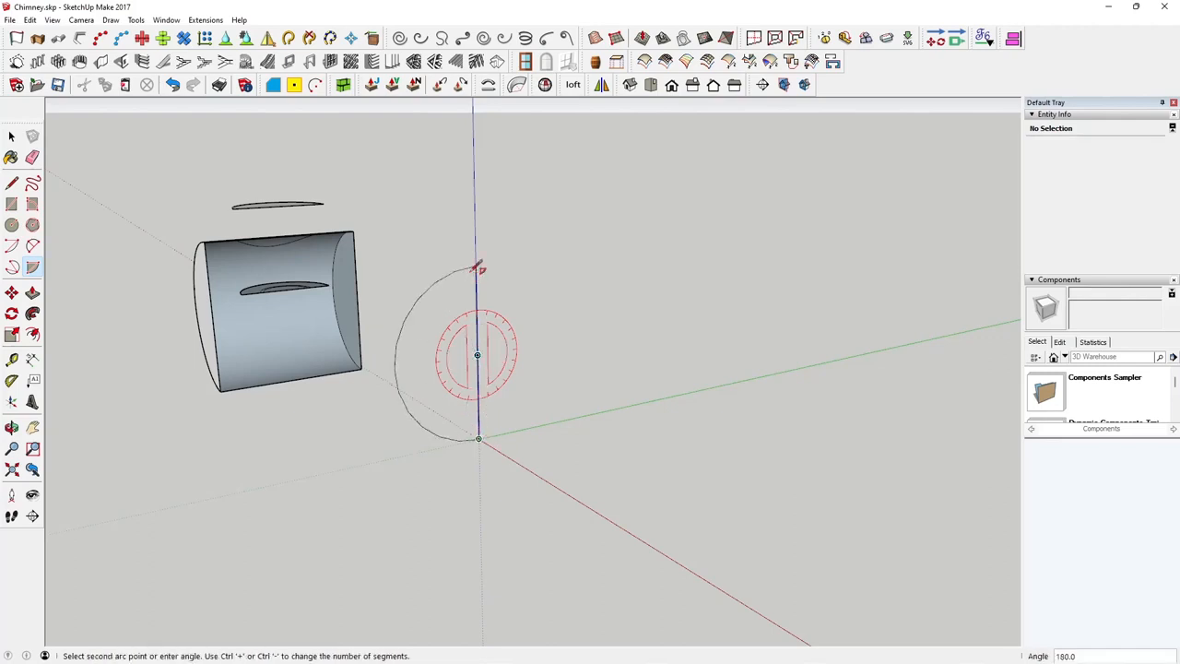
left_click(476, 266)
left_click(11, 136)
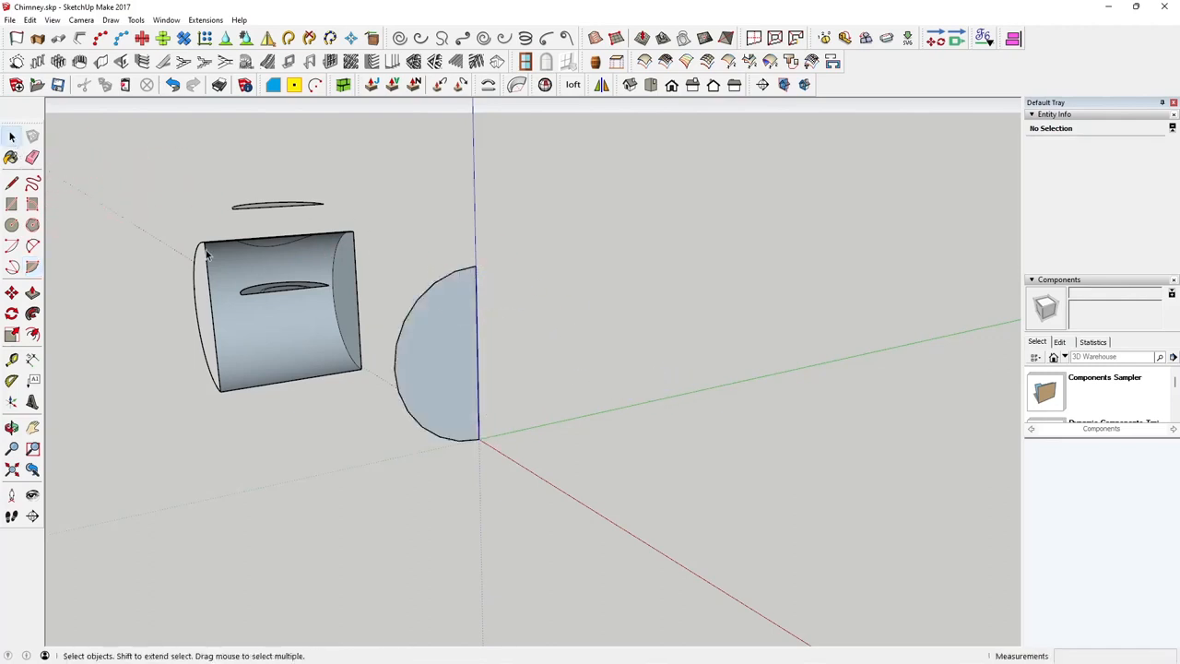
Step: Set the semicircle's arc to 50 segments
left_click(429, 359)
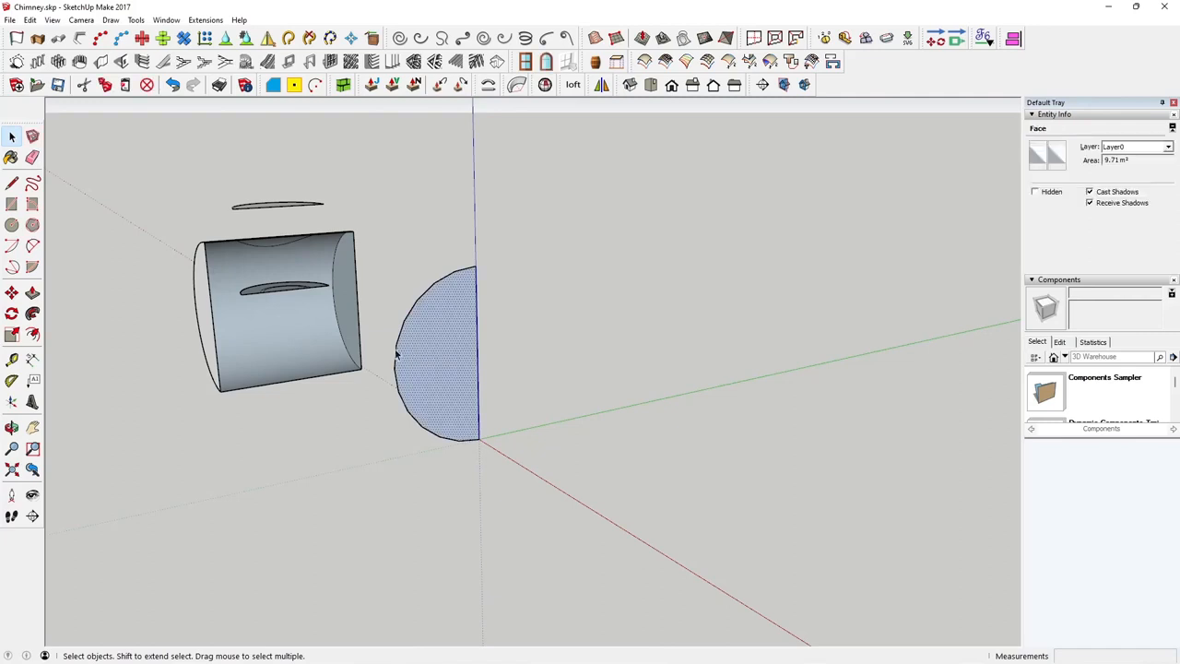
left_click(396, 355)
double_click(1124, 172)
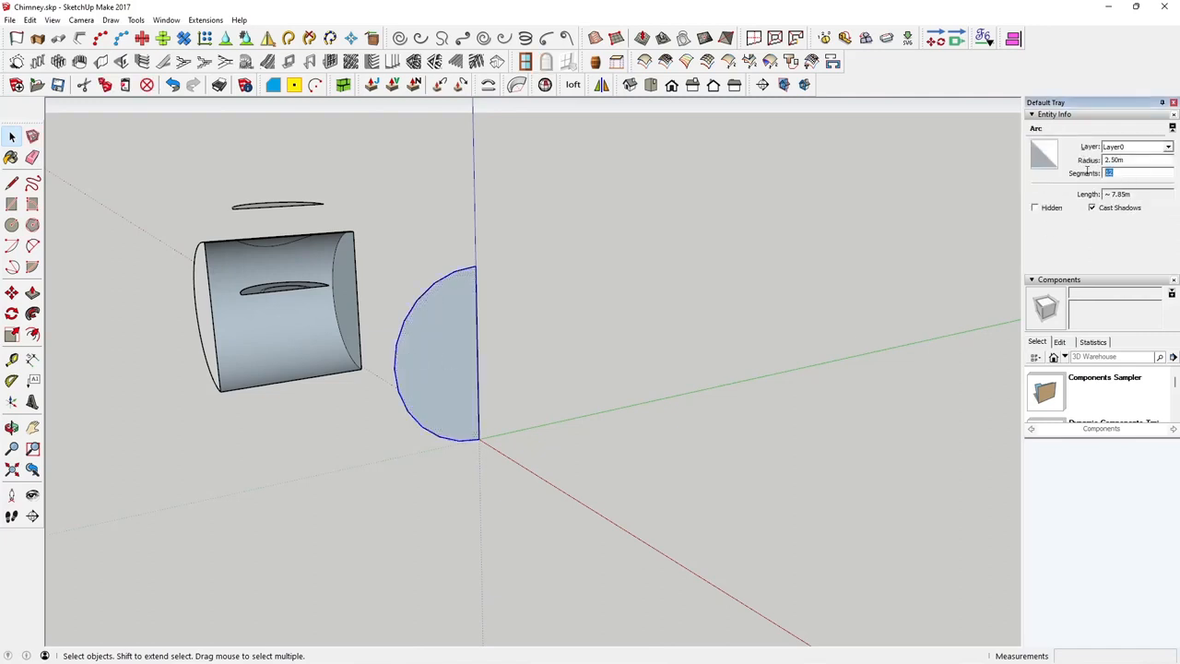
type("50")
key("Return")
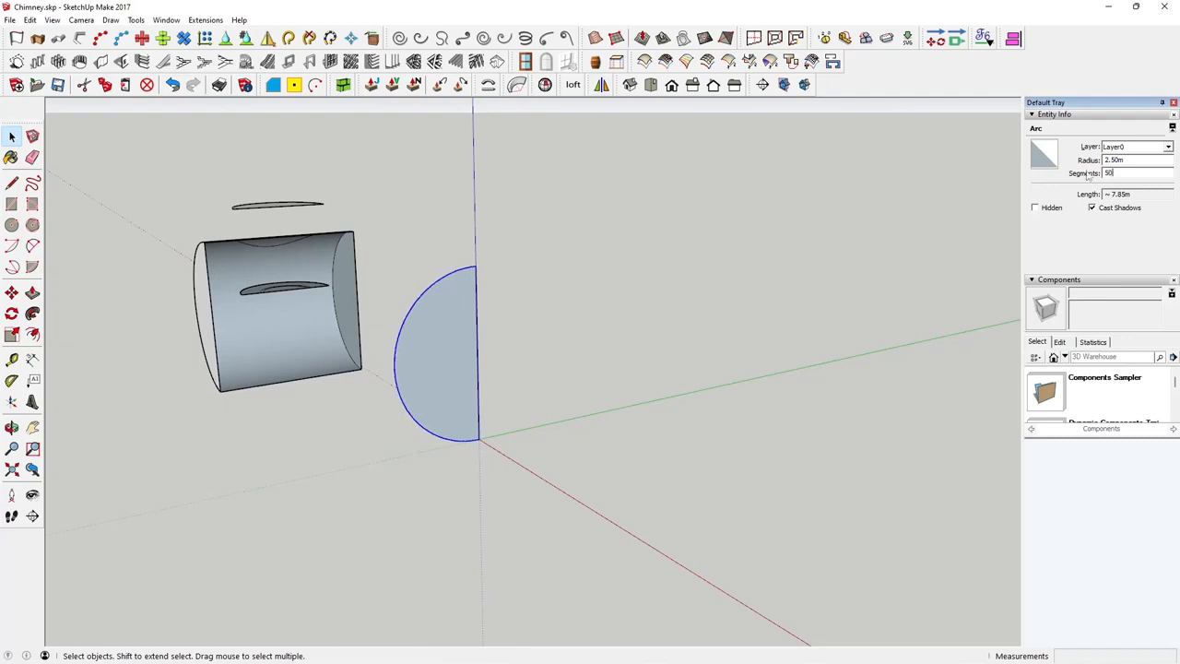
Step: Reverse the semicircular face so that its front side faces outward
left_click(455, 370)
middle_click_drag(455, 370, 465, 406)
right_click(455, 406)
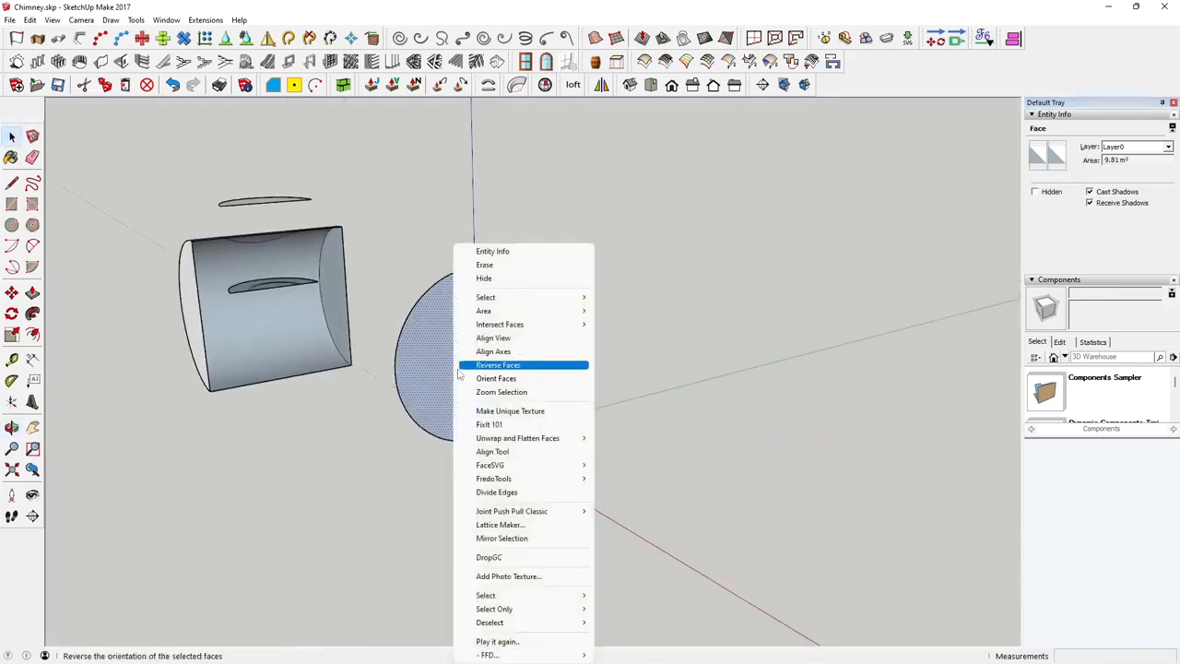
left_click(481, 370)
Step: Push/pull the semicircular face 5 m along the red axis into a half cylinder
left_click(32, 293)
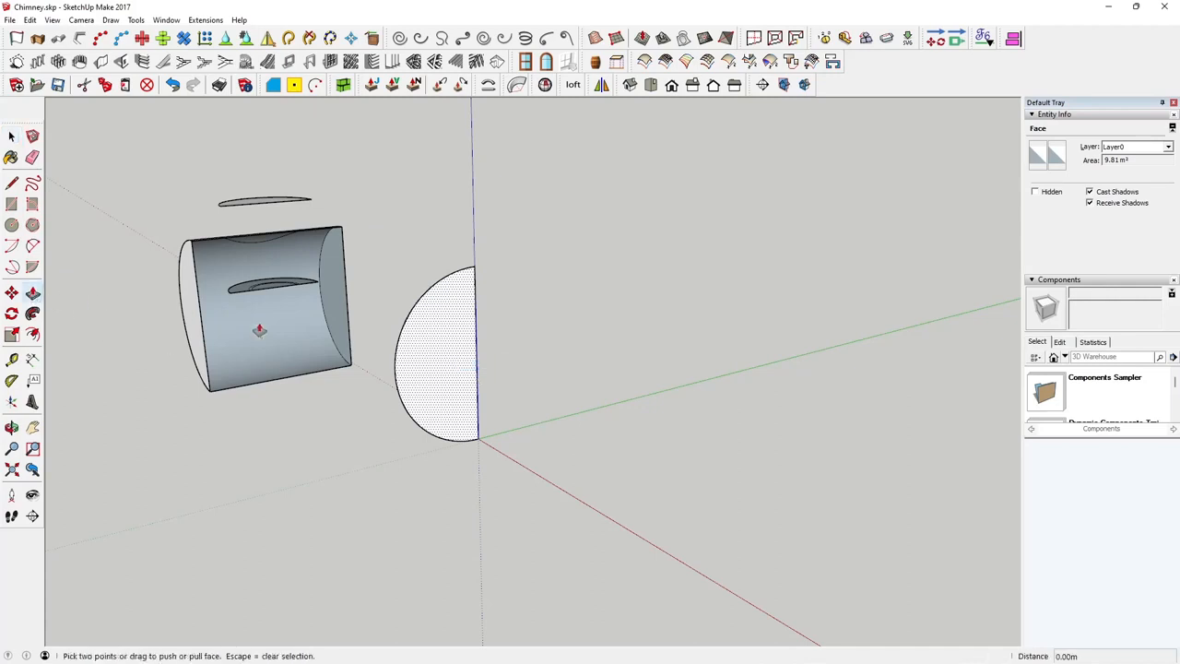
left_click_drag(433, 379, 611, 486)
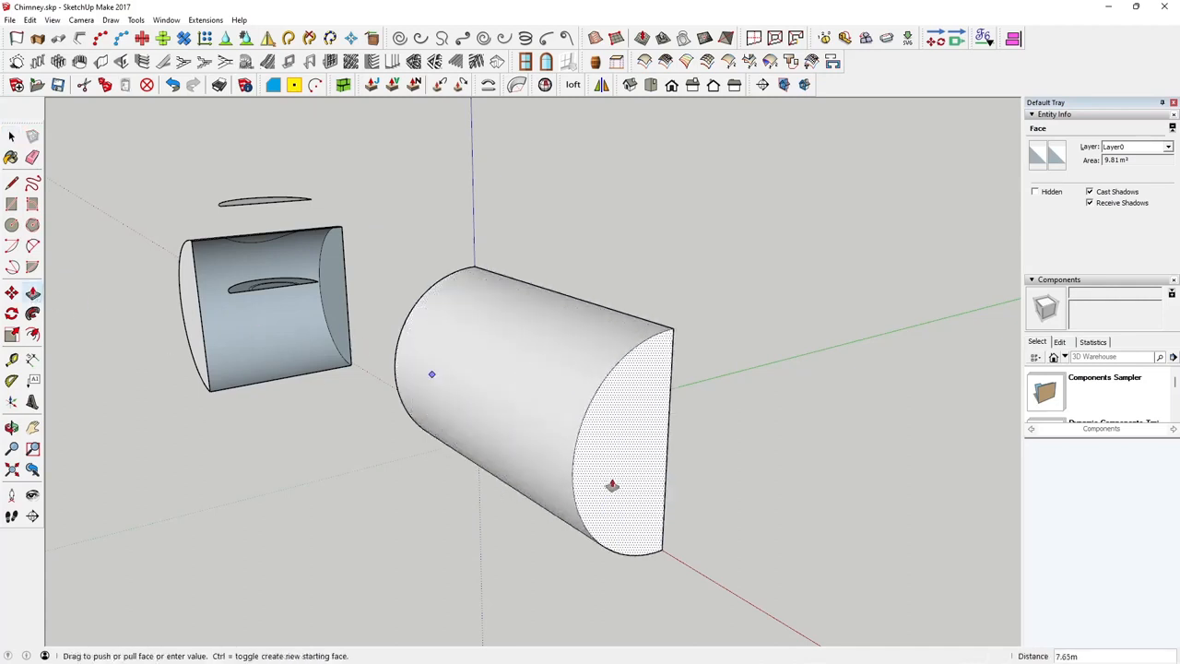
key("Return")
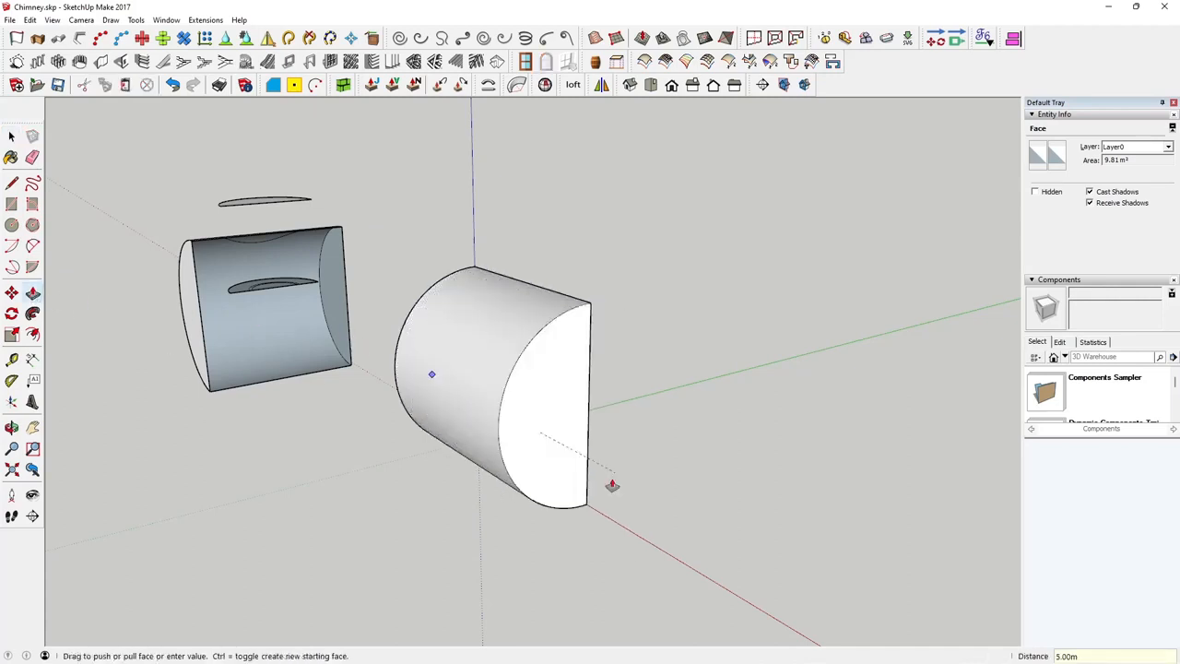
left_click(12, 137)
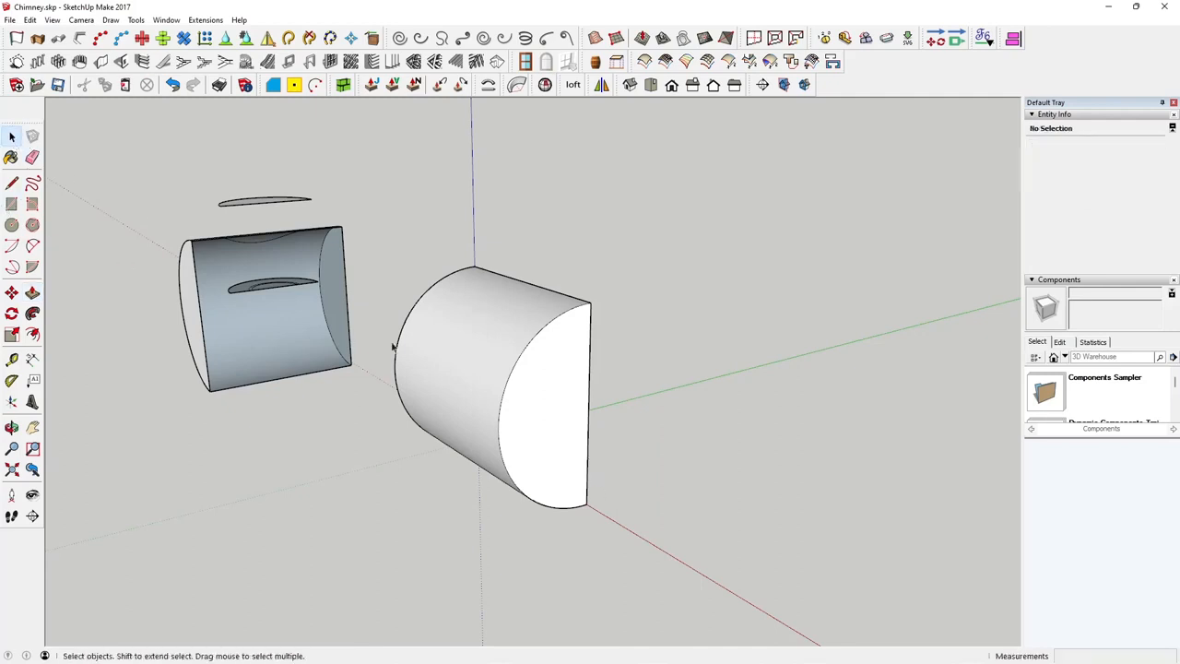
Step: Delete the middle edge across the half cylinder's flat vertical side so that side is open
middle_click_drag(394, 348, 478, 463)
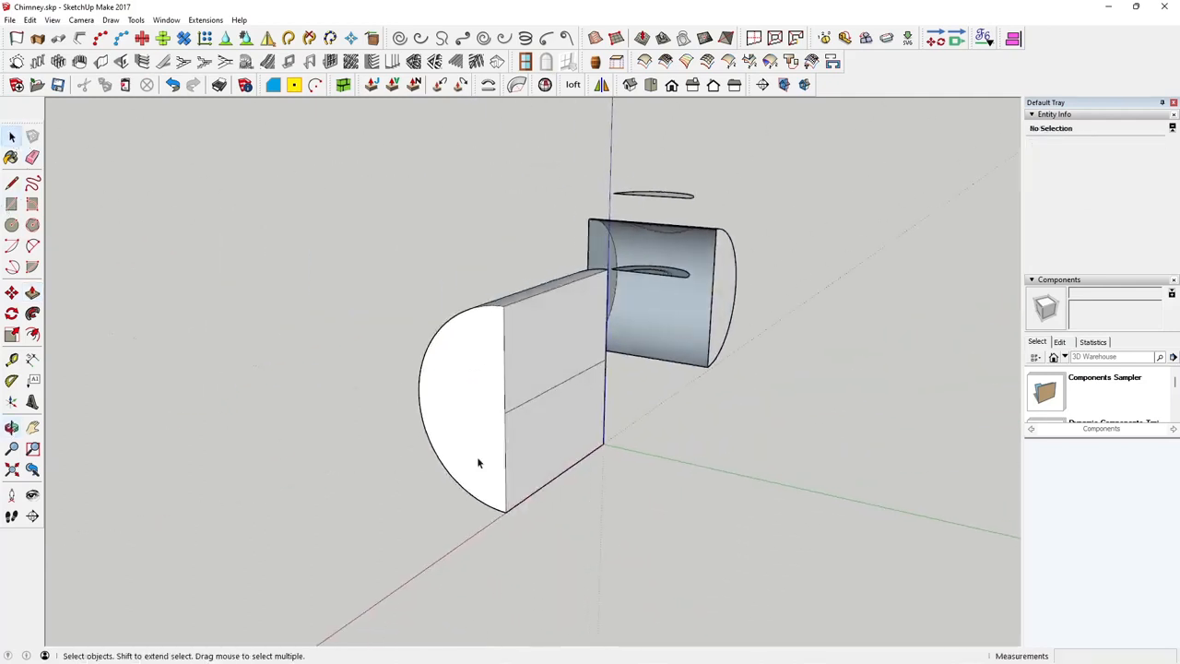
left_click(535, 401)
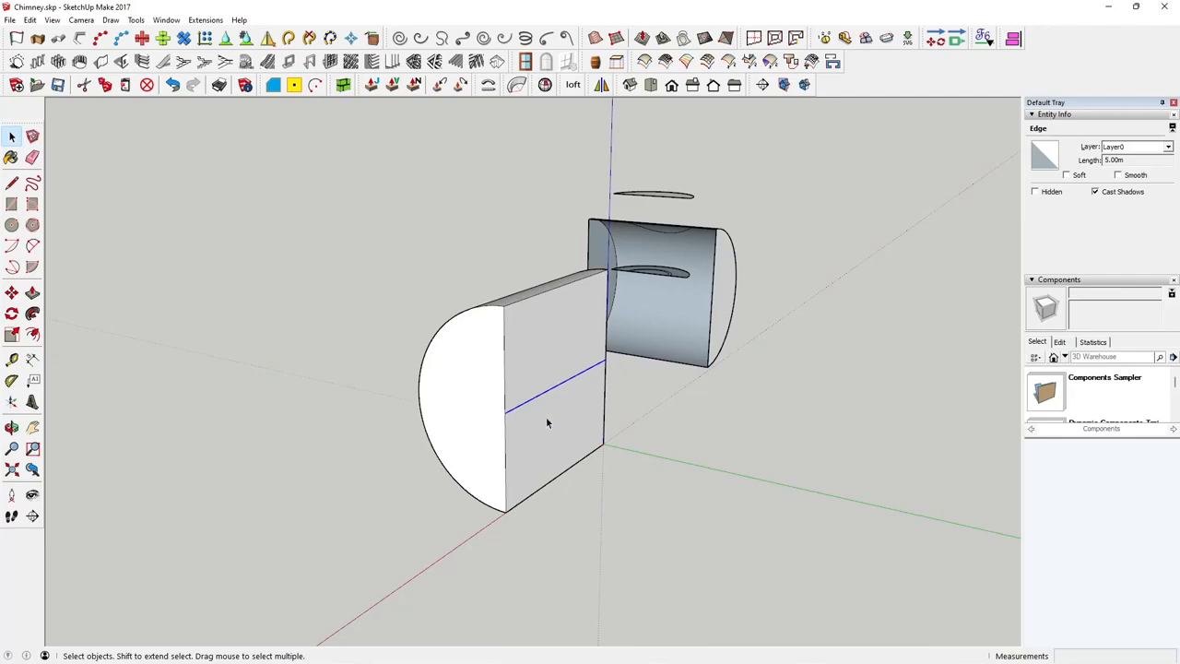
key("Delete")
middle_click_drag(546, 417, 236, 446)
Step: Select all connected geometry of the new half cylinder and make it a group
triple_click(537, 467)
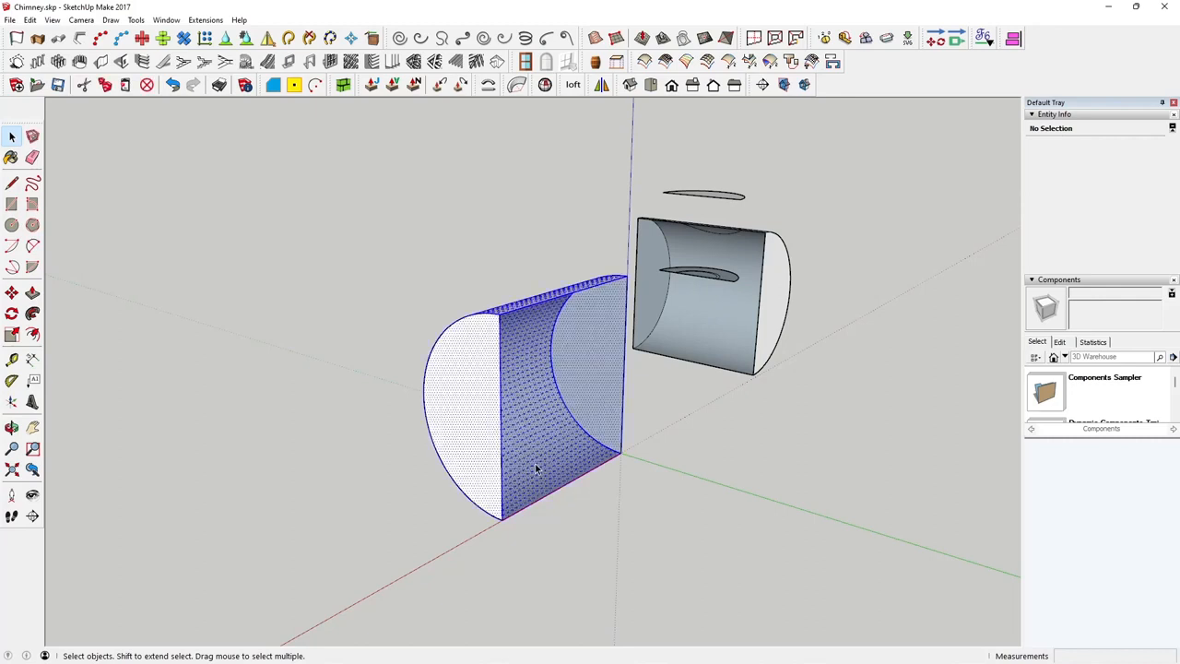
right_click(535, 463)
left_click(590, 295)
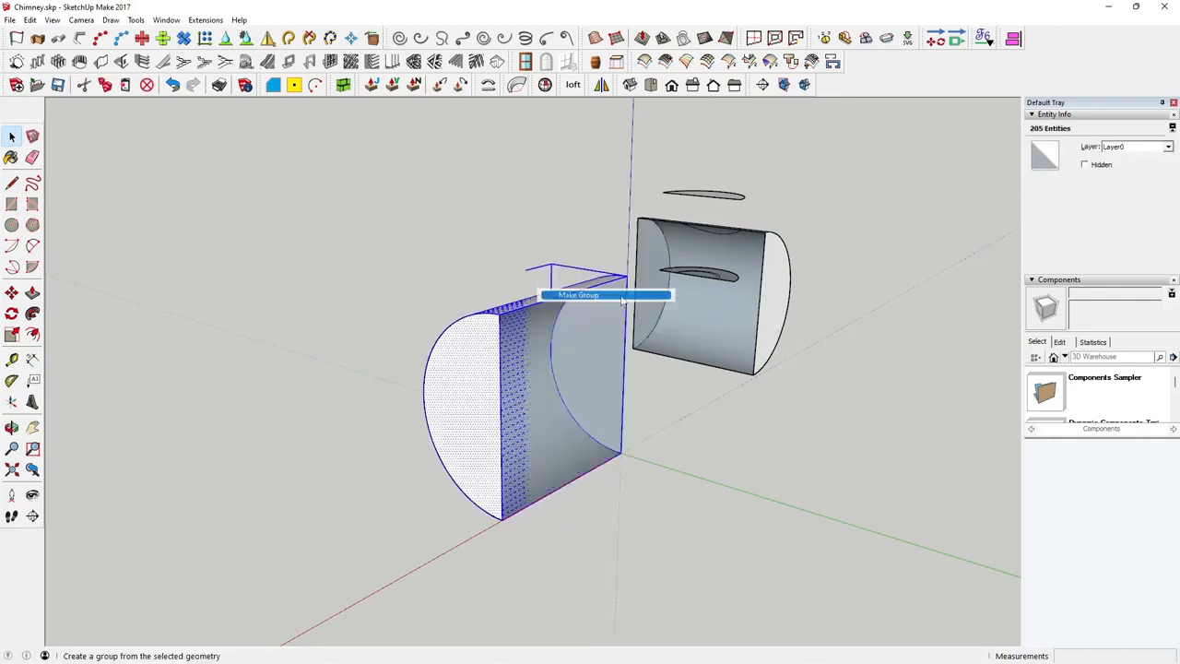
Step: Draw a horizontal circle with a 1.5 m radius centred on the midpoint of the group's straight top edge
middle_click_drag(466, 469, 674, 525)
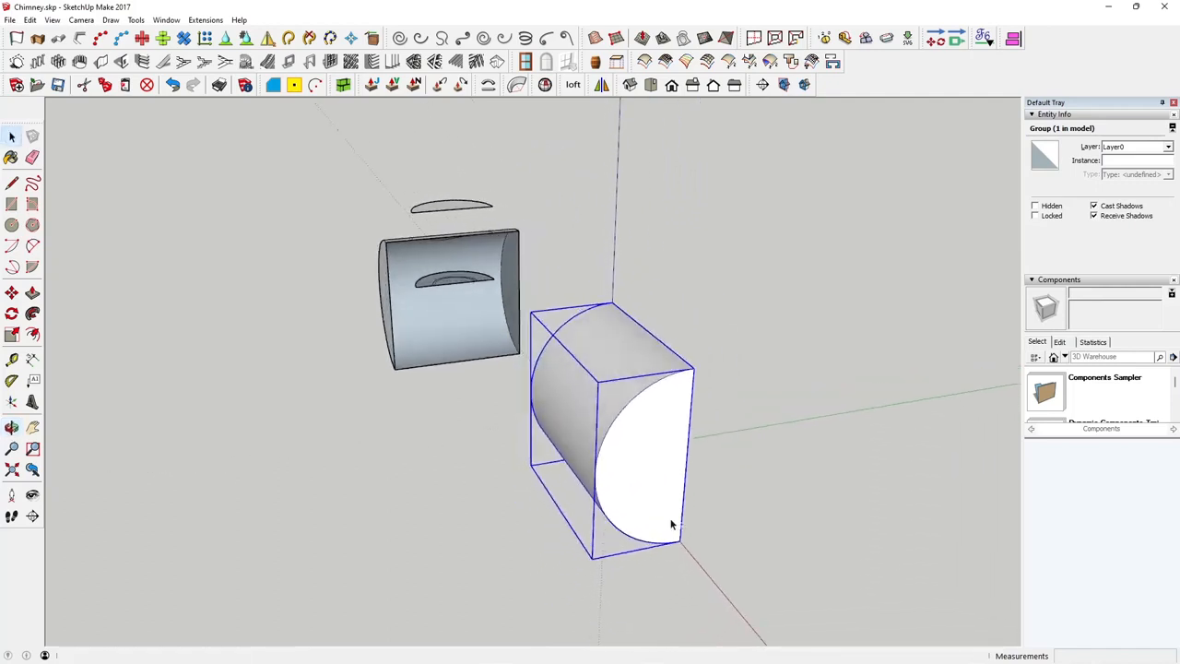
left_click(12, 225)
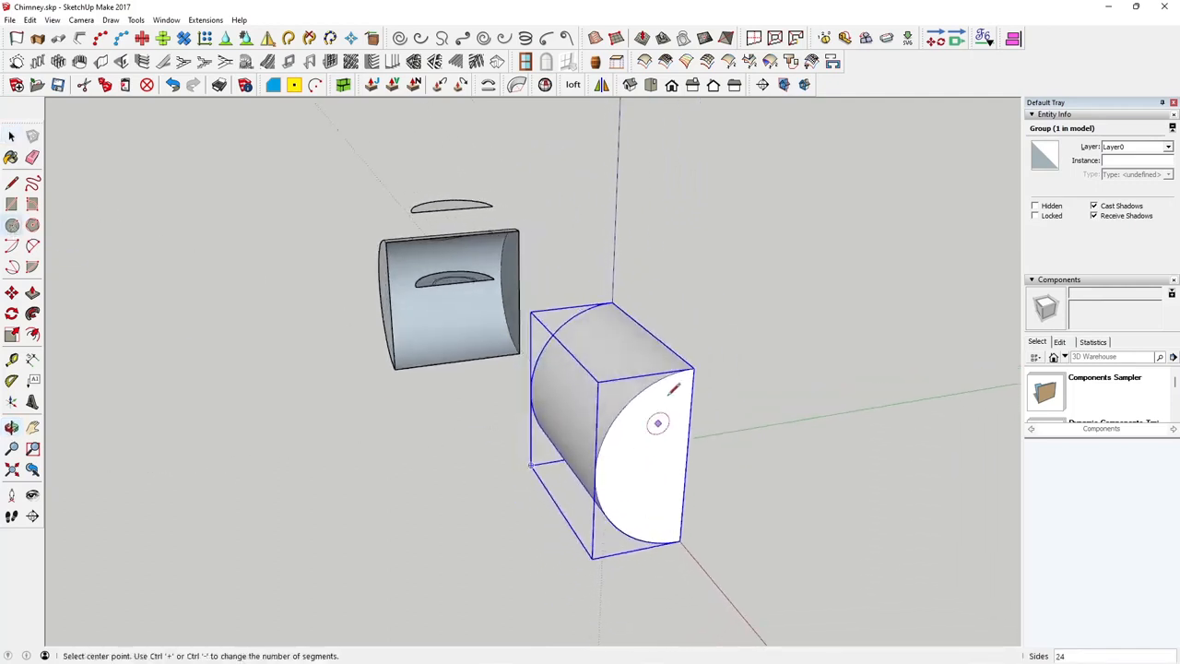
middle_click_drag(671, 338, 651, 390)
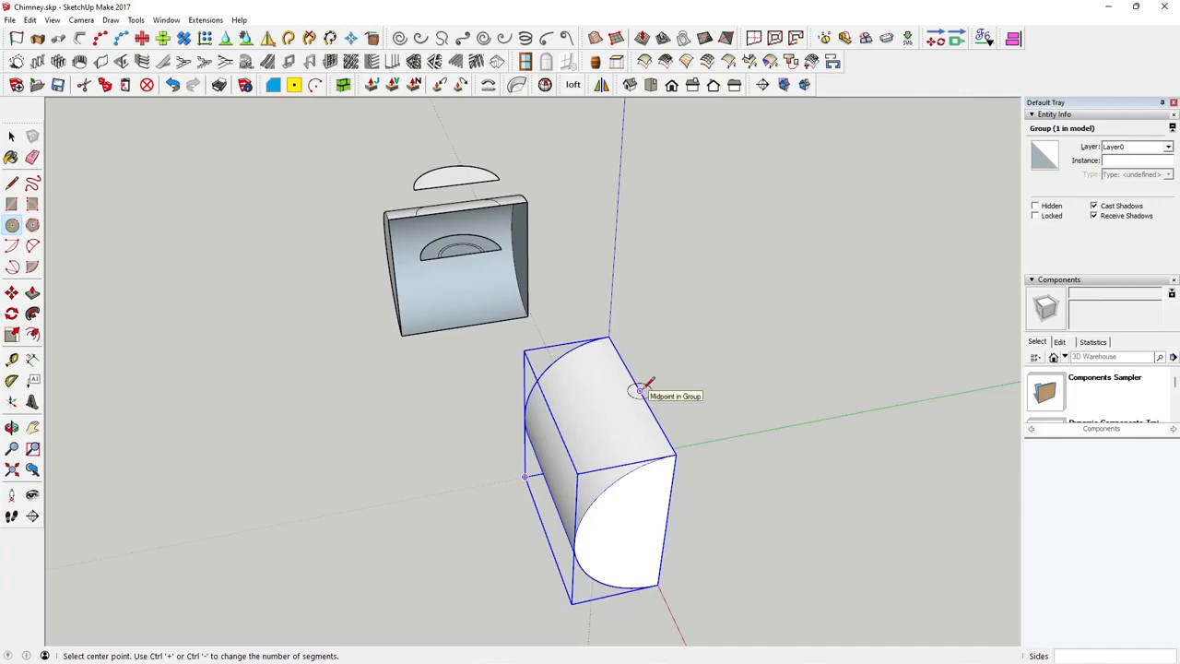
key("Up")
left_click(639, 390)
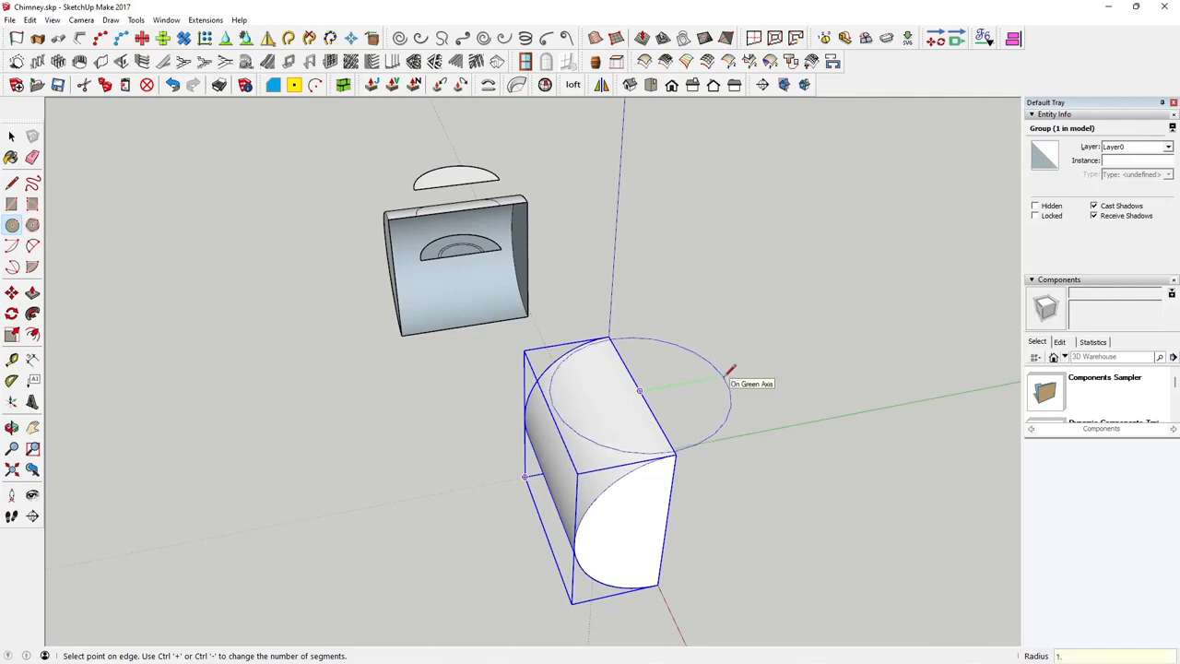
key("Return")
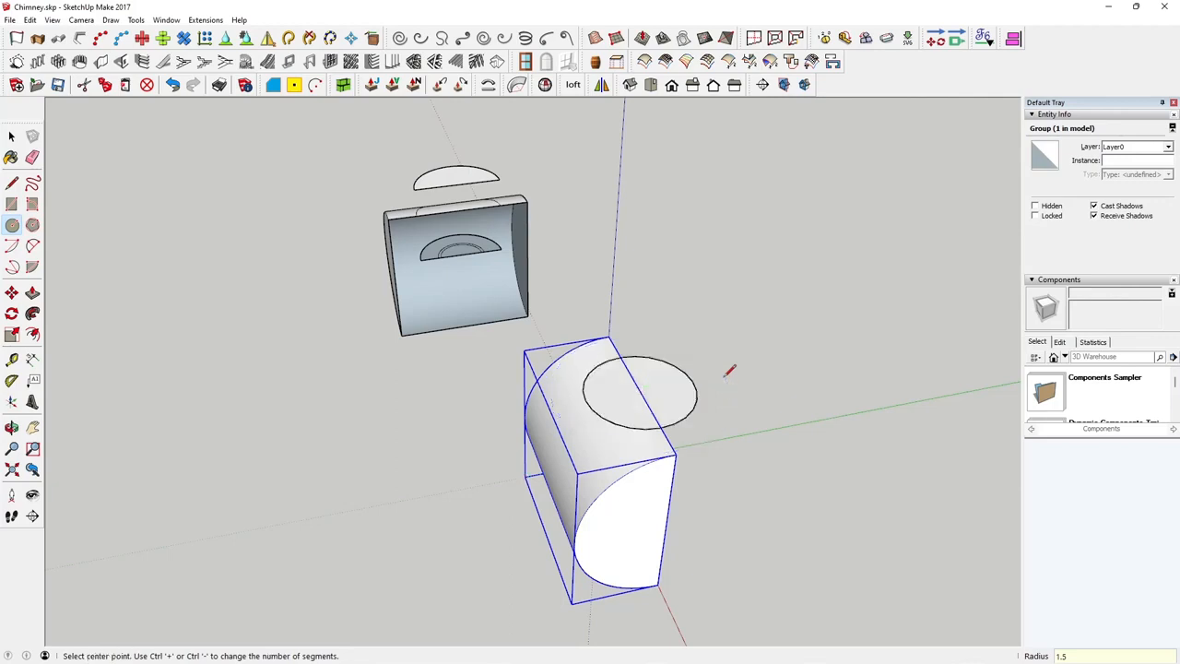
left_click(12, 139)
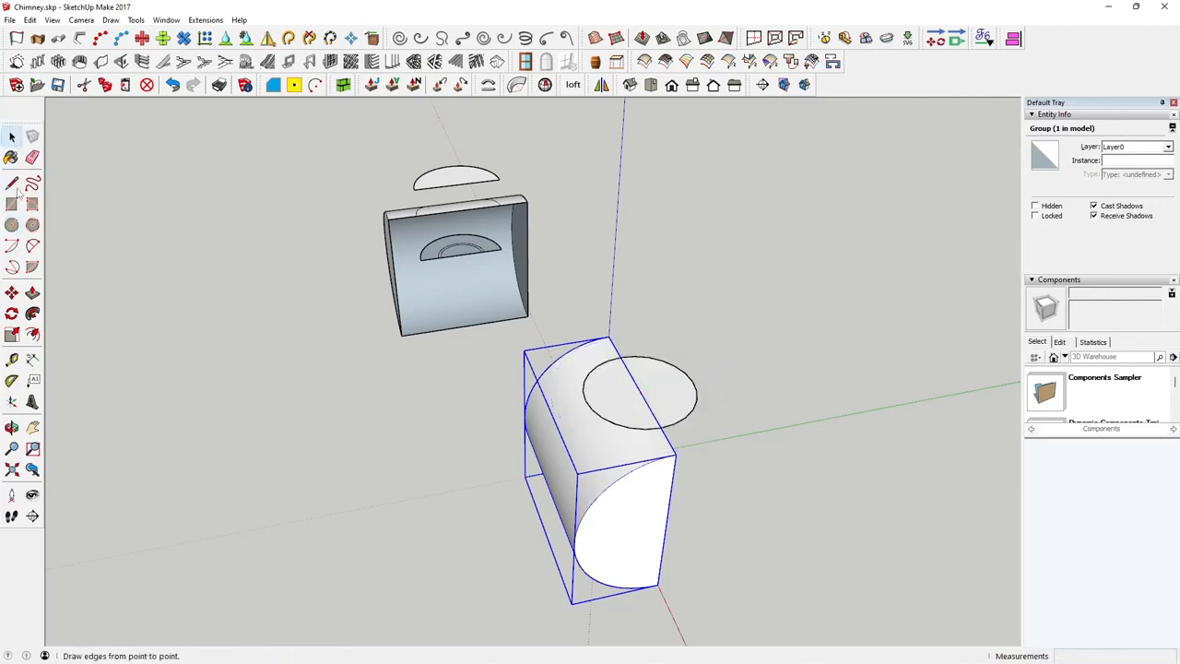
Step: Split the circle with a 3 m line along the group's top edge and erase the half outside the half cylinder
left_click(12, 184)
left_click(620, 357)
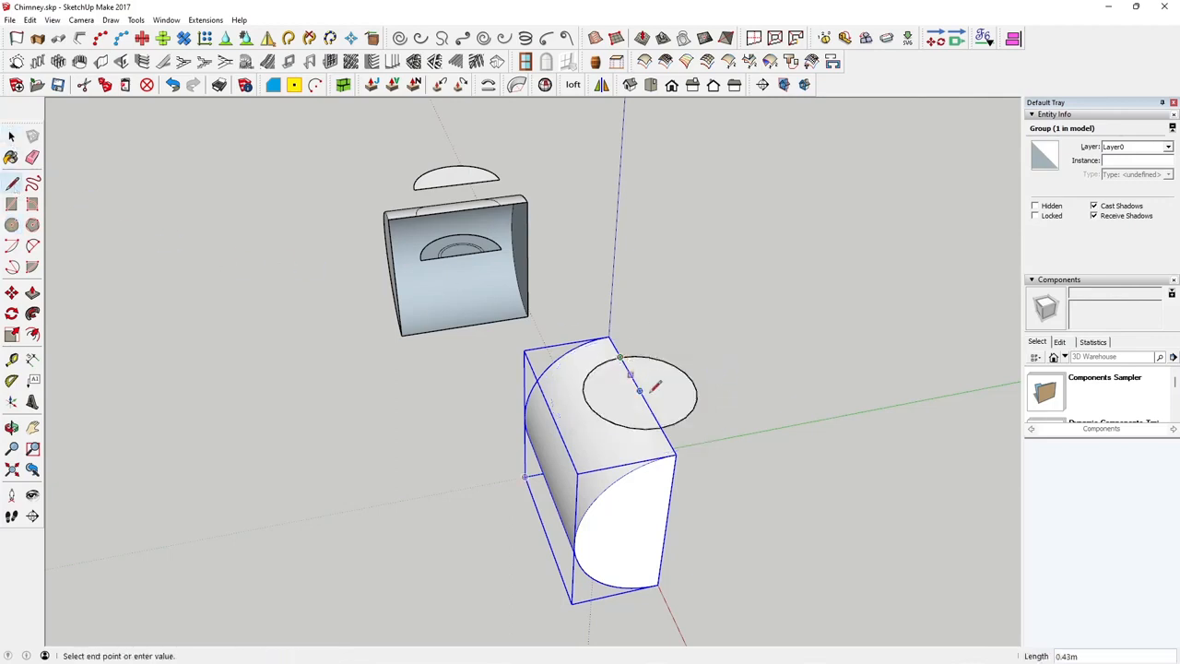
key("Escape")
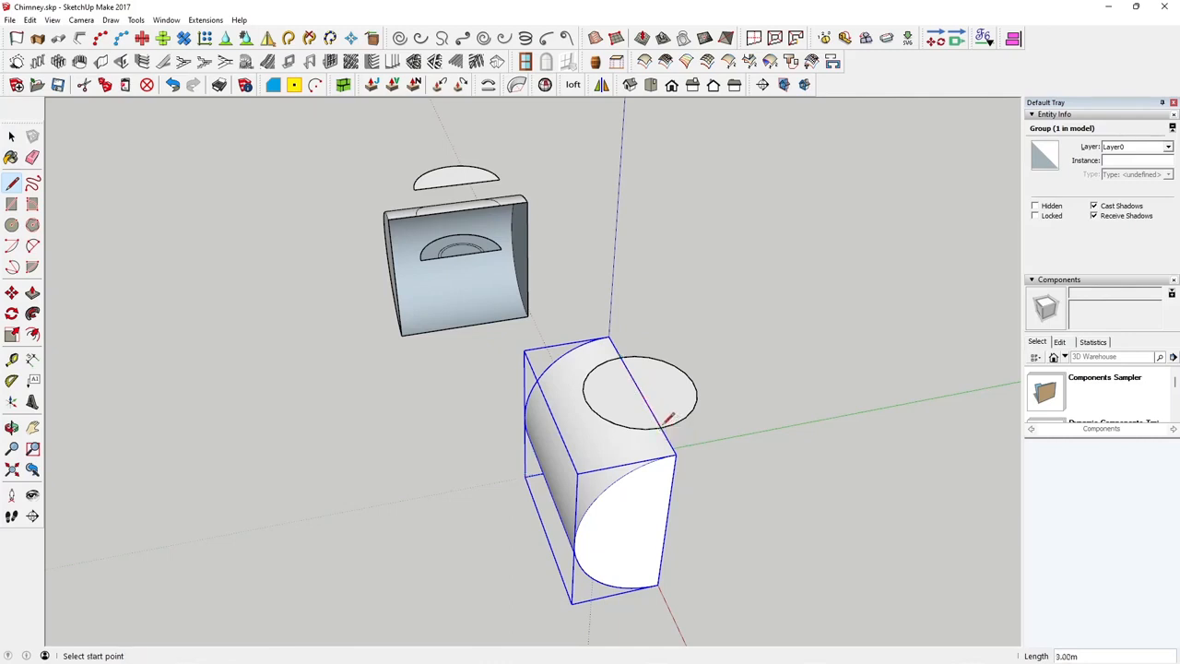
key("space")
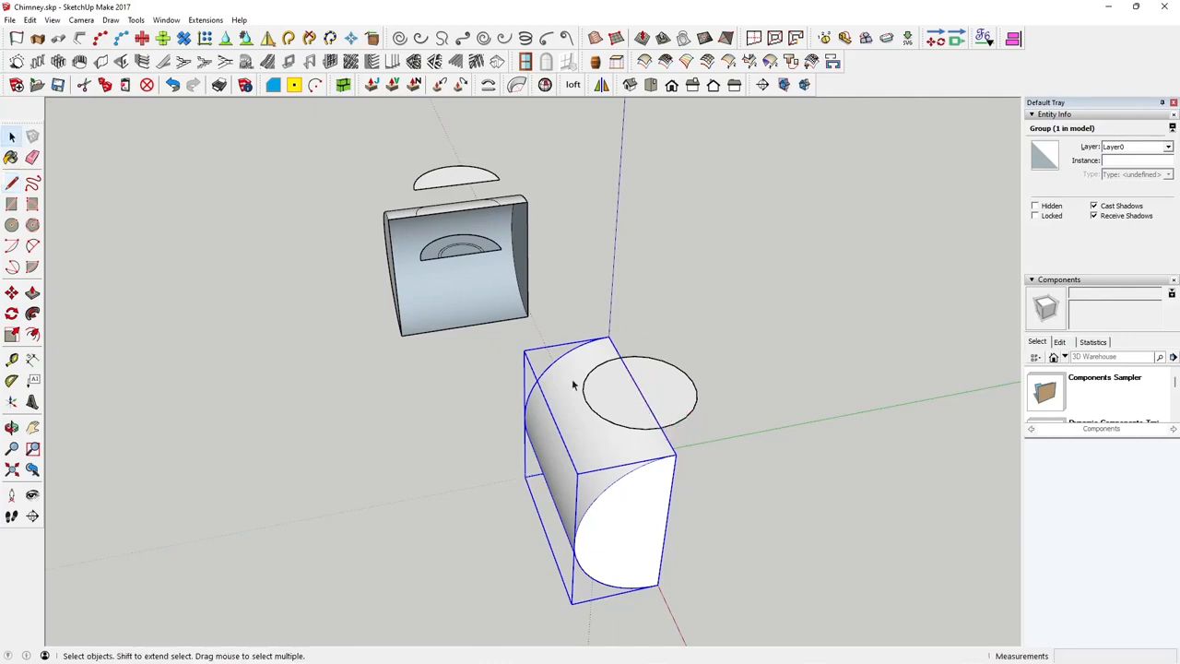
left_click(32, 158)
left_click(696, 387)
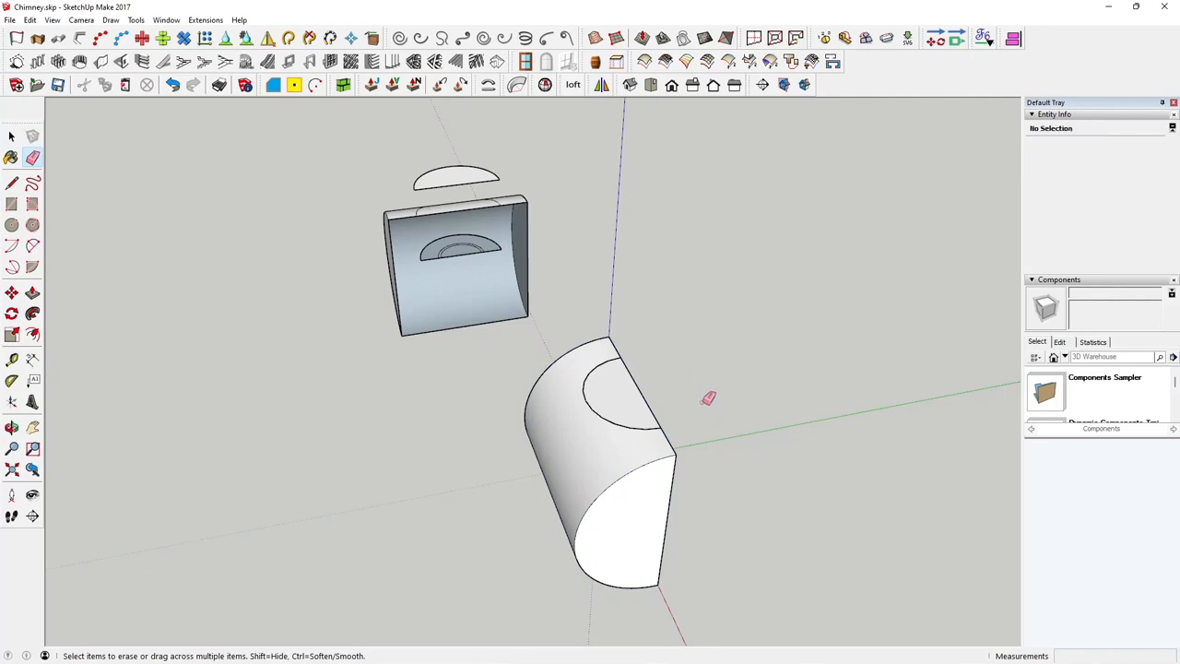
Step: Set the segment count of the semicircle's arc at the half cylinder's top edge to 50
left_click(11, 137)
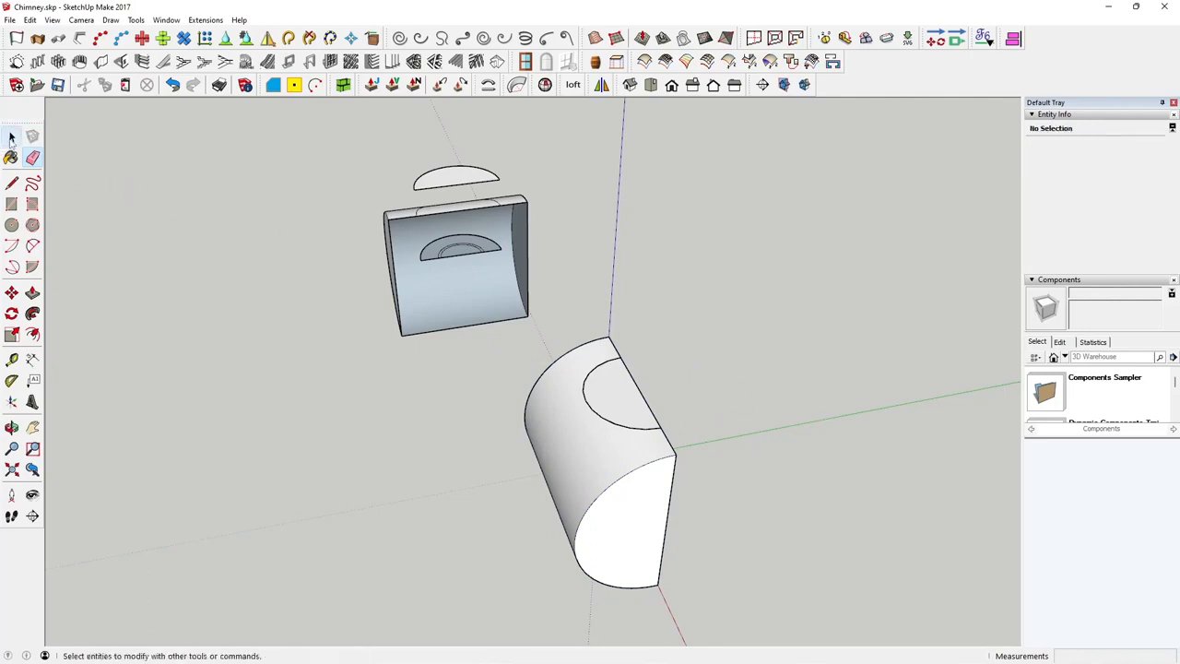
middle_click_drag(630, 409, 649, 353)
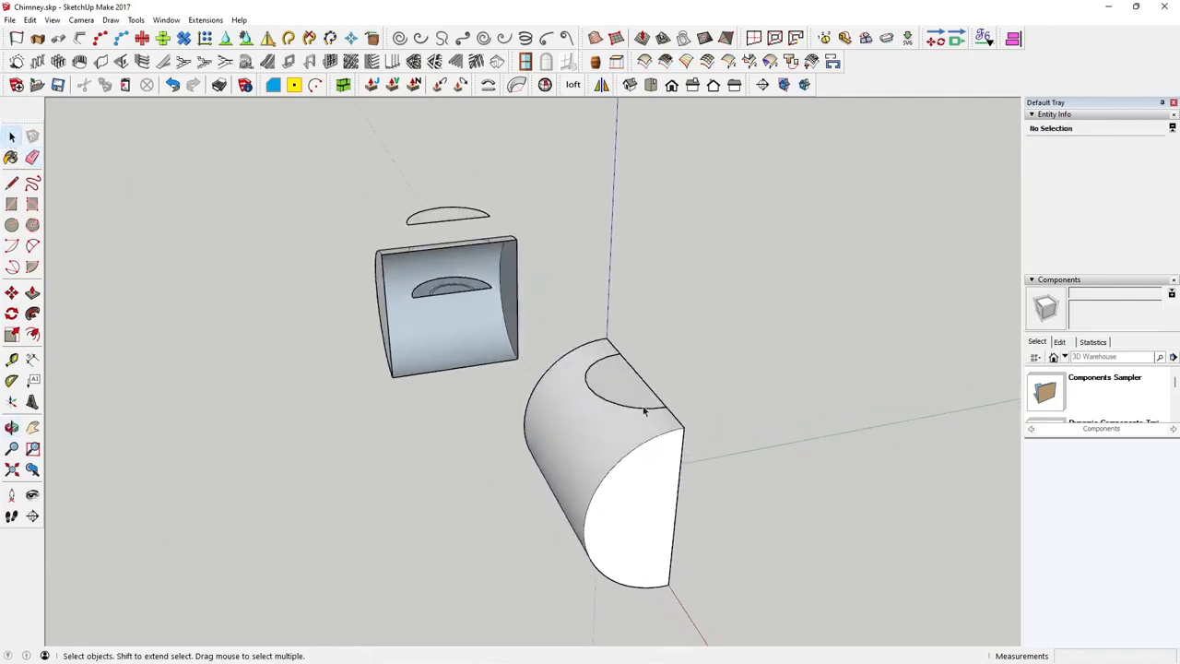
middle_click_drag(645, 408, 604, 444)
left_click(604, 439)
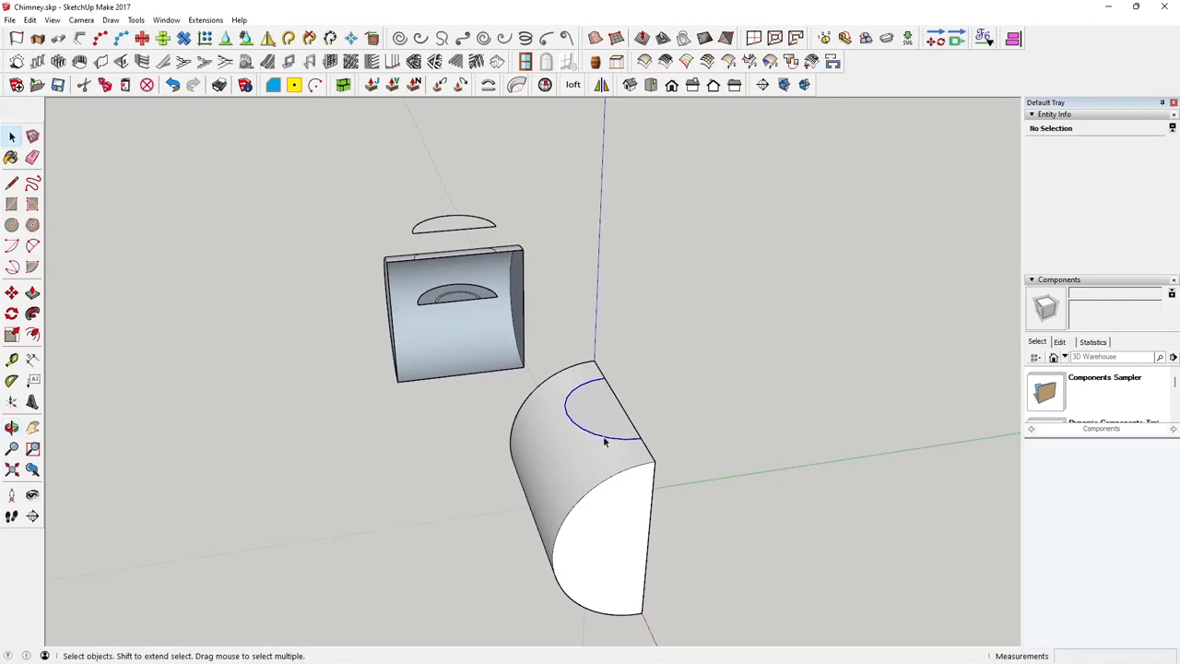
left_click_drag(1123, 172, 1072, 171)
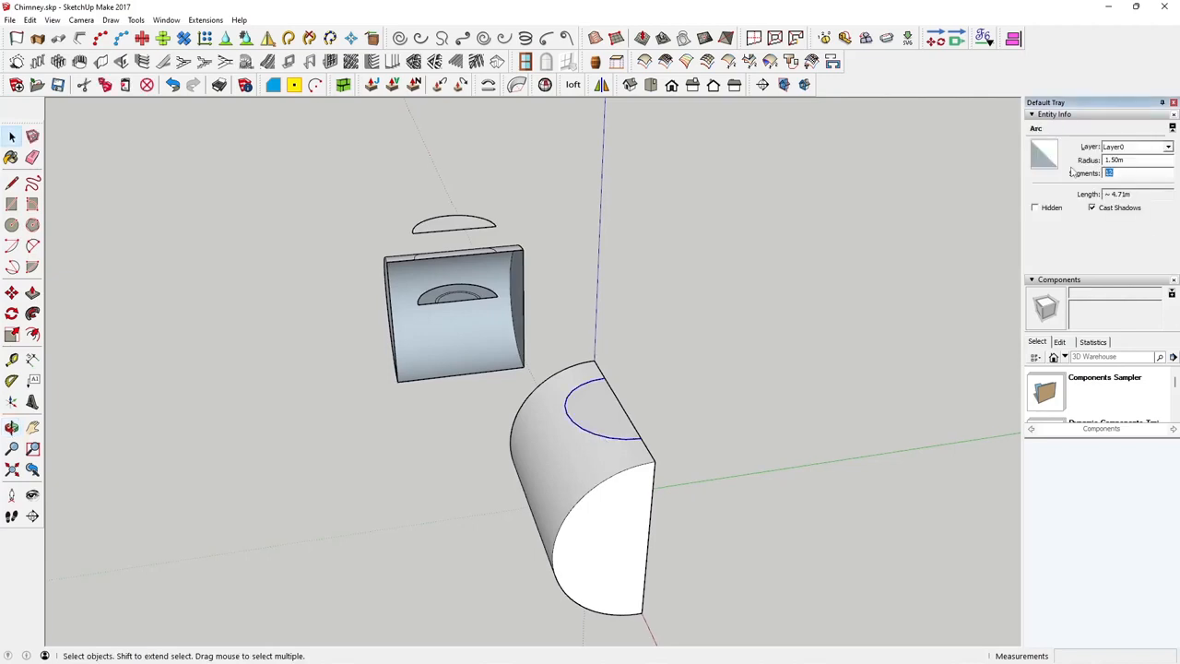
key("Return")
left_click(725, 484)
Step: Push/Pull the semicircular face about 1.01 m downward into the half cylinder
middle_click_drag(725, 484, 562, 467)
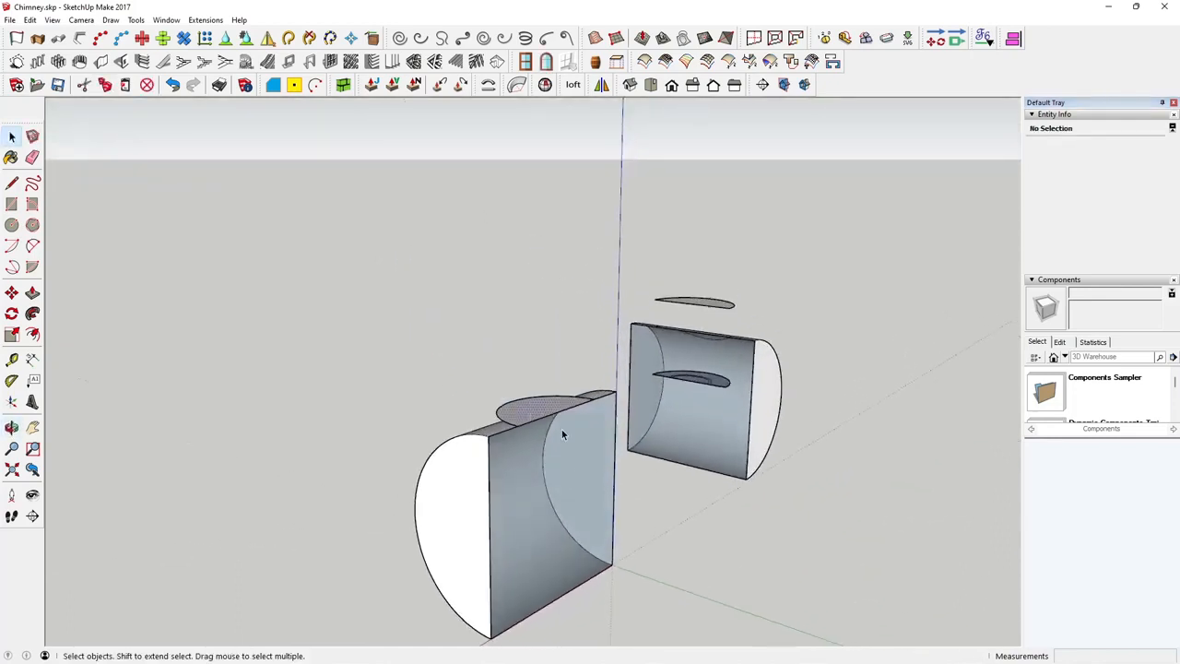
left_click(550, 425)
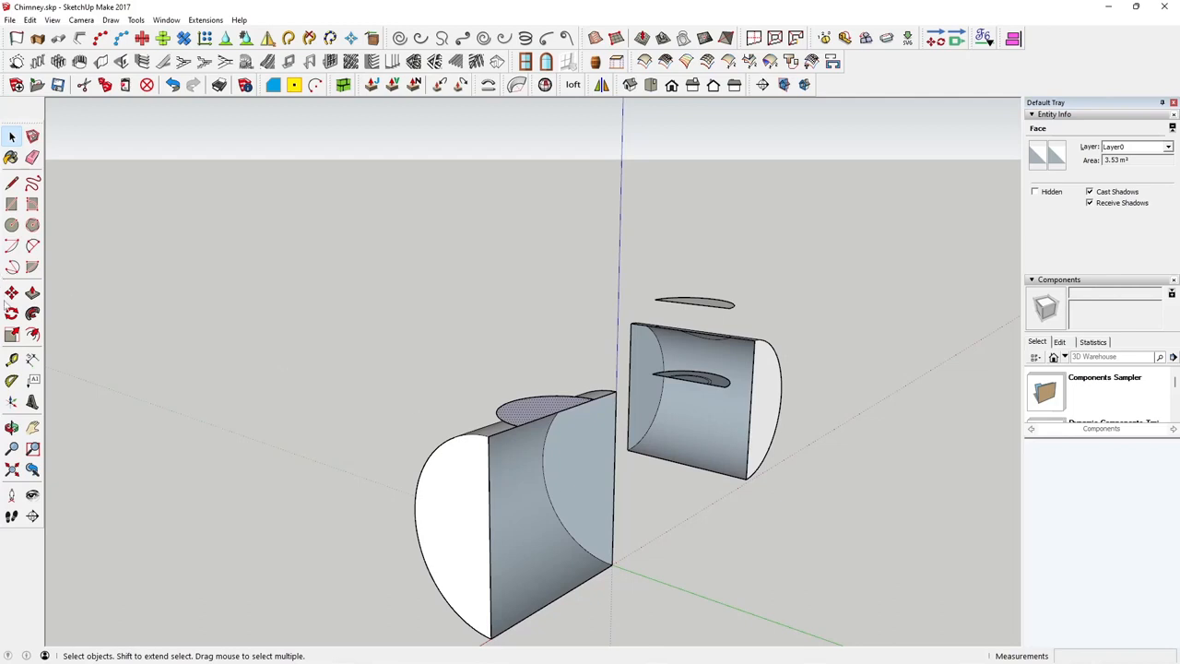
left_click(33, 294)
left_click(531, 411)
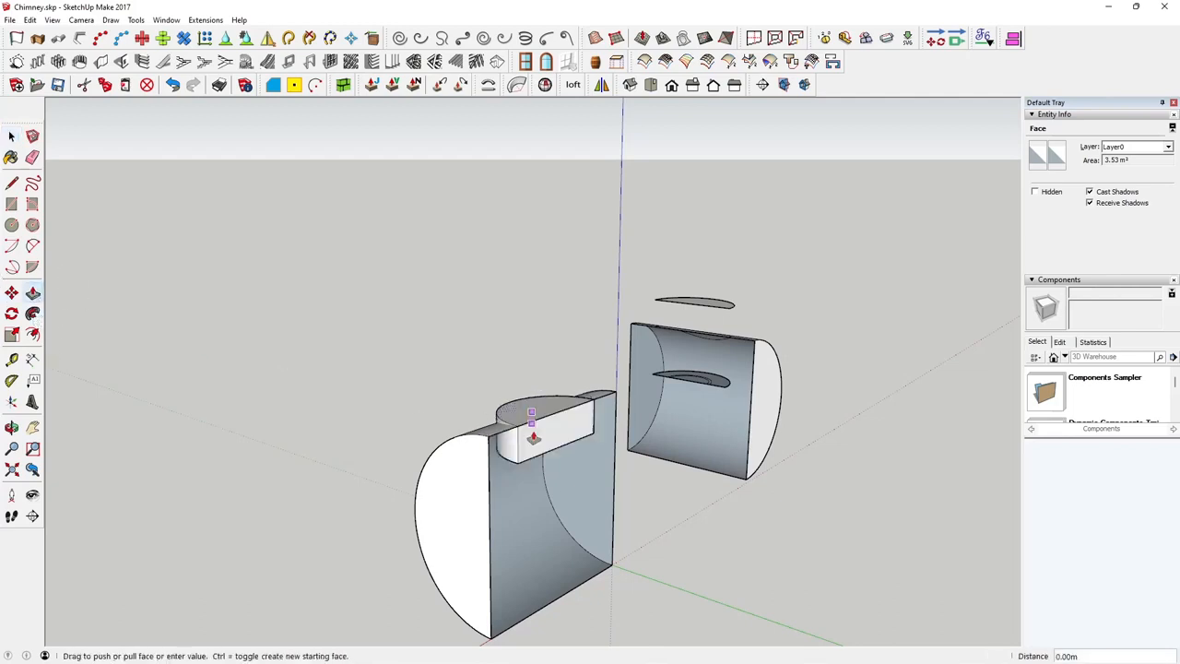
left_click(535, 454)
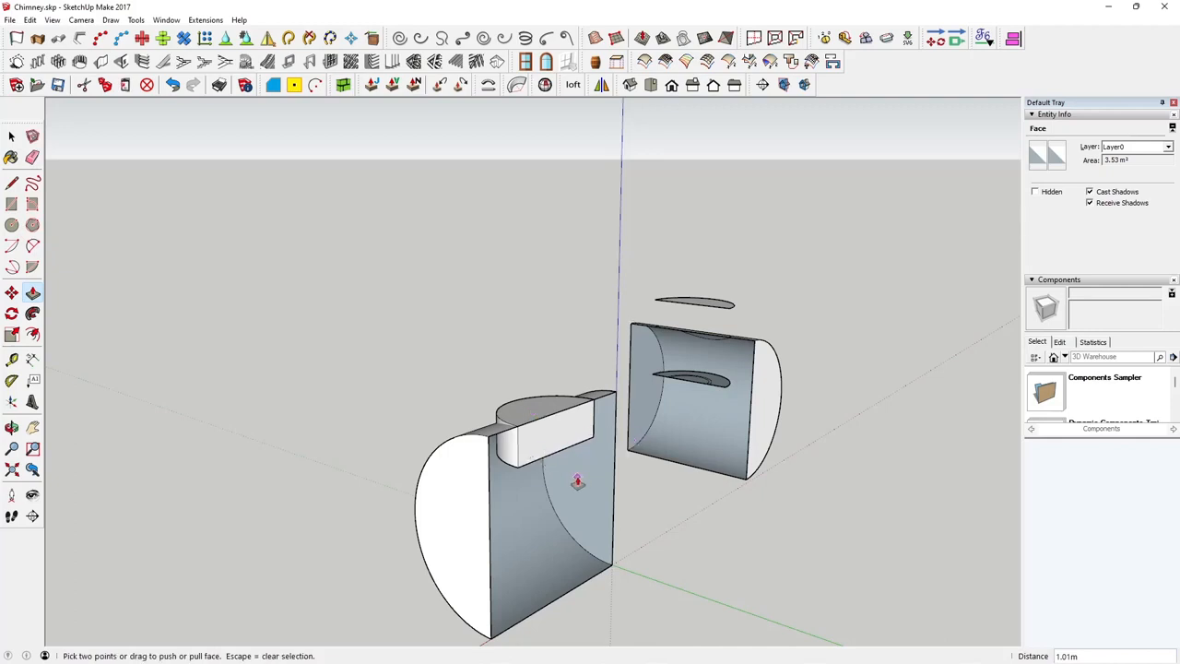
key("space")
Step: Push/Pull the semicircular top face 1 m upward above the half cylinder
left_click(32, 293)
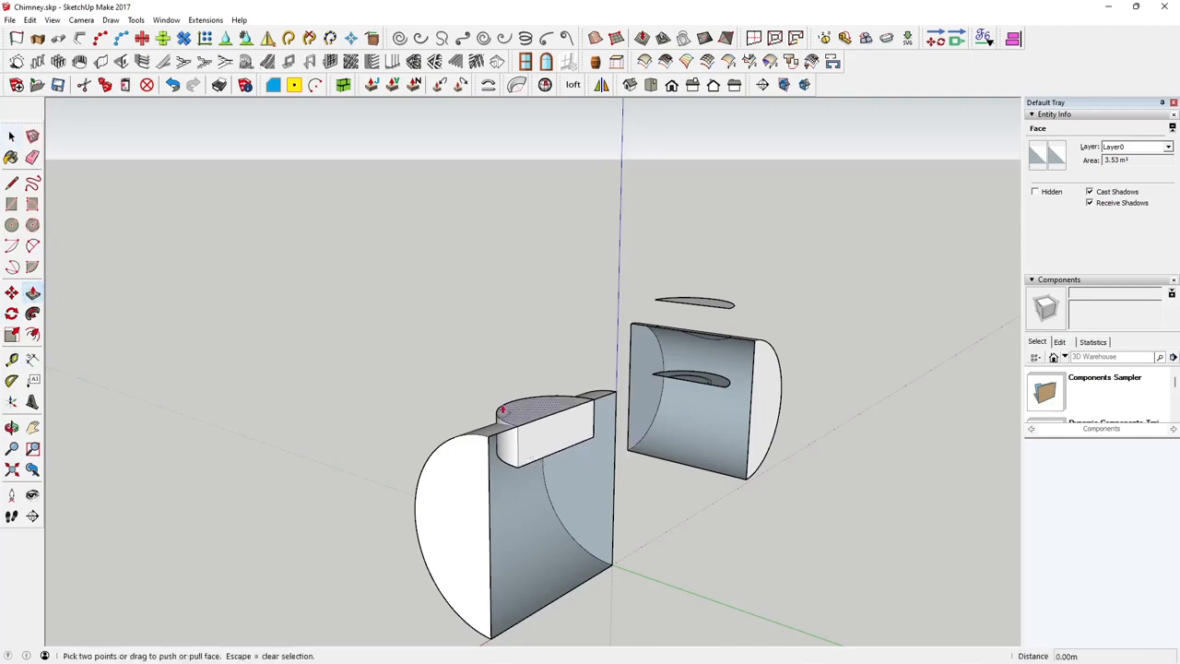
left_click(519, 413)
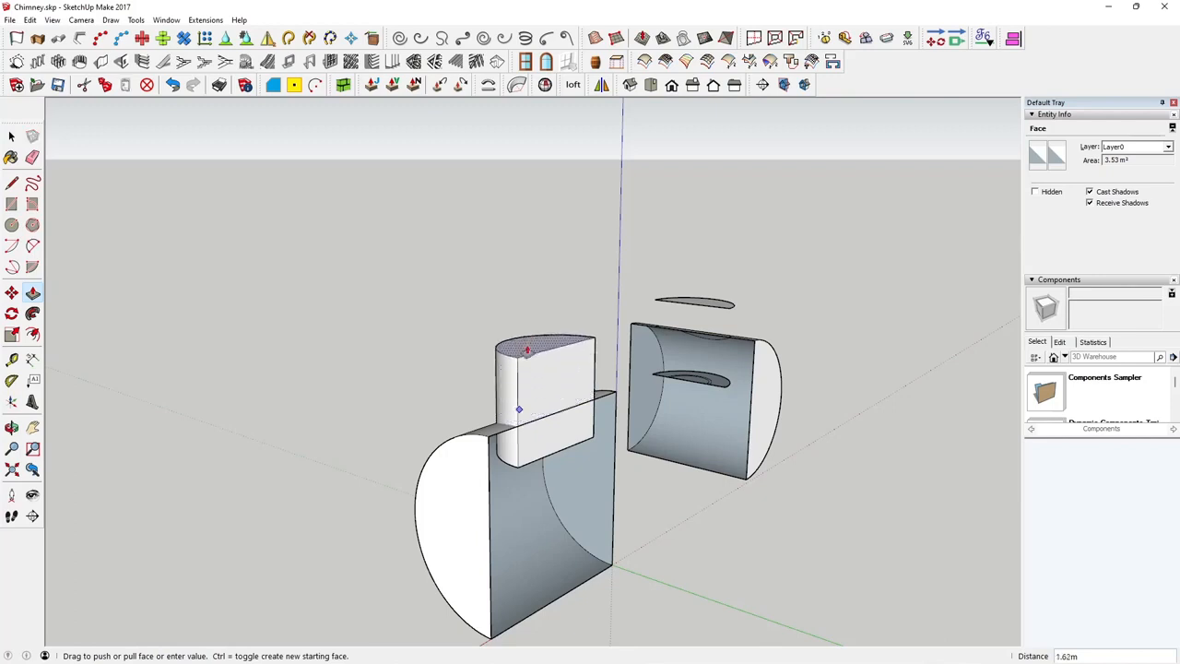
type("1")
key("Return")
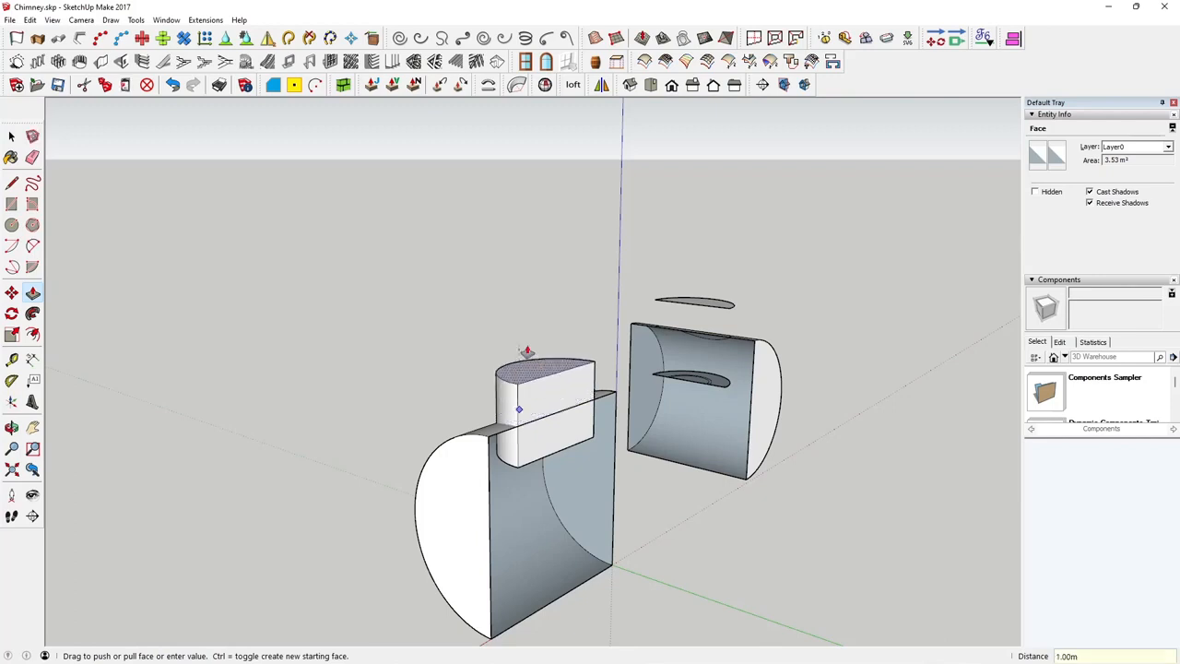
left_click(12, 135)
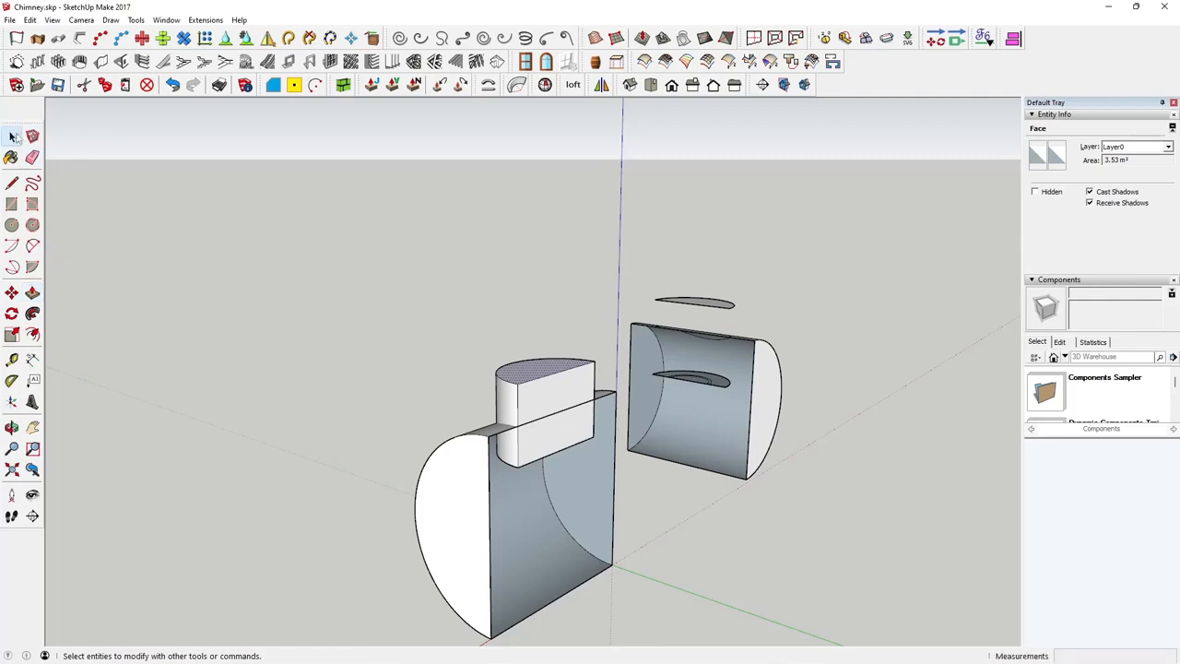
Step: Explode the large half cylinder group so its faces join the extruded semicircular block
middle_click_drag(420, 496, 707, 510)
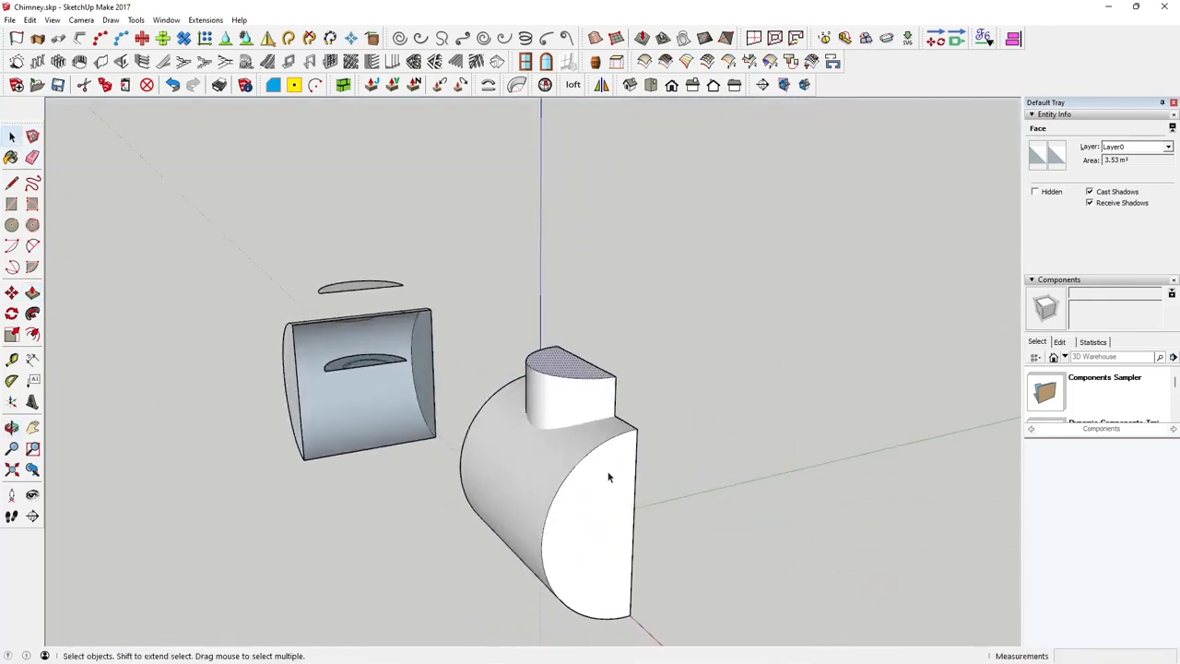
middle_click_drag(599, 470, 163, 440)
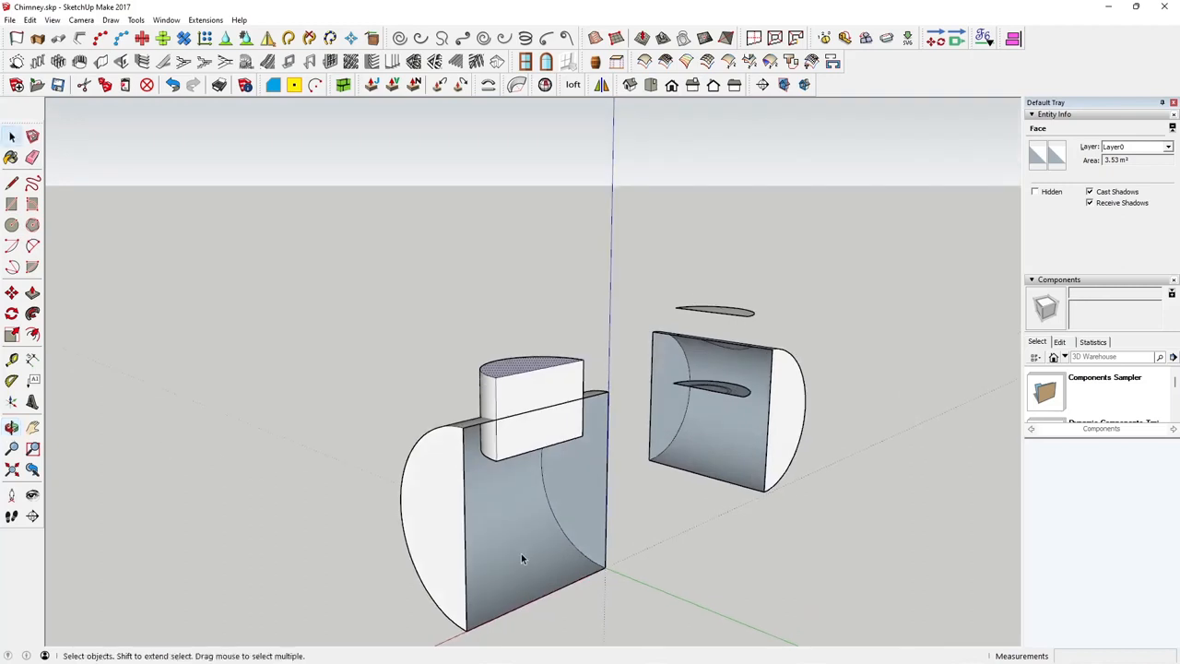
double_click(501, 540)
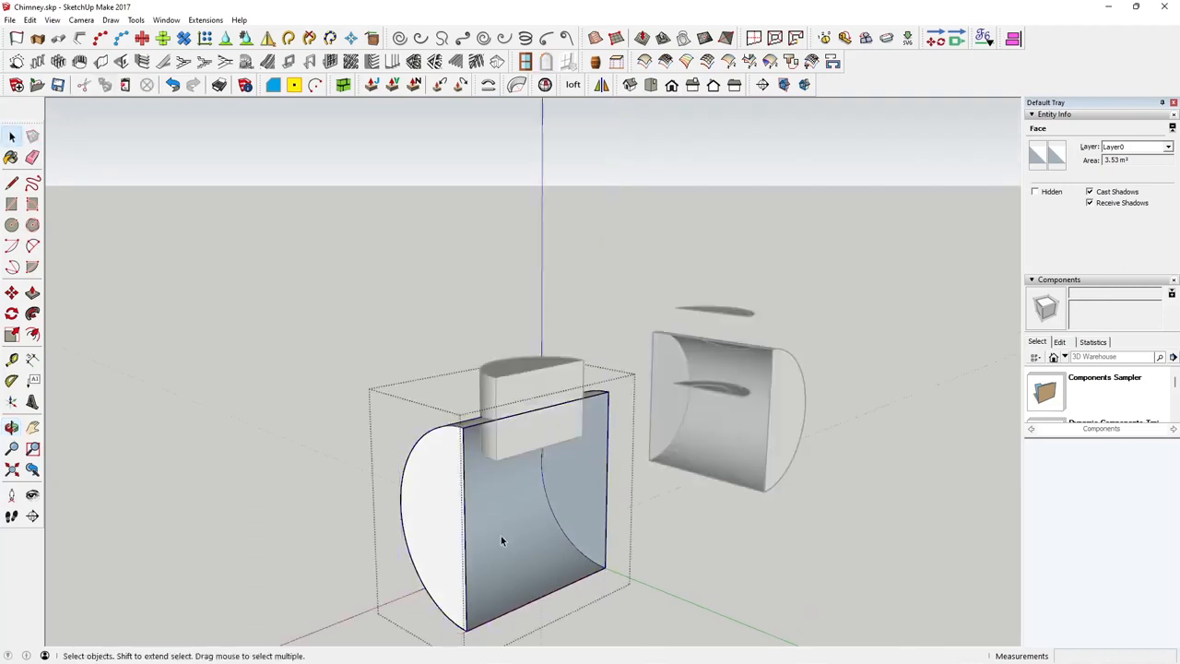
key("Escape")
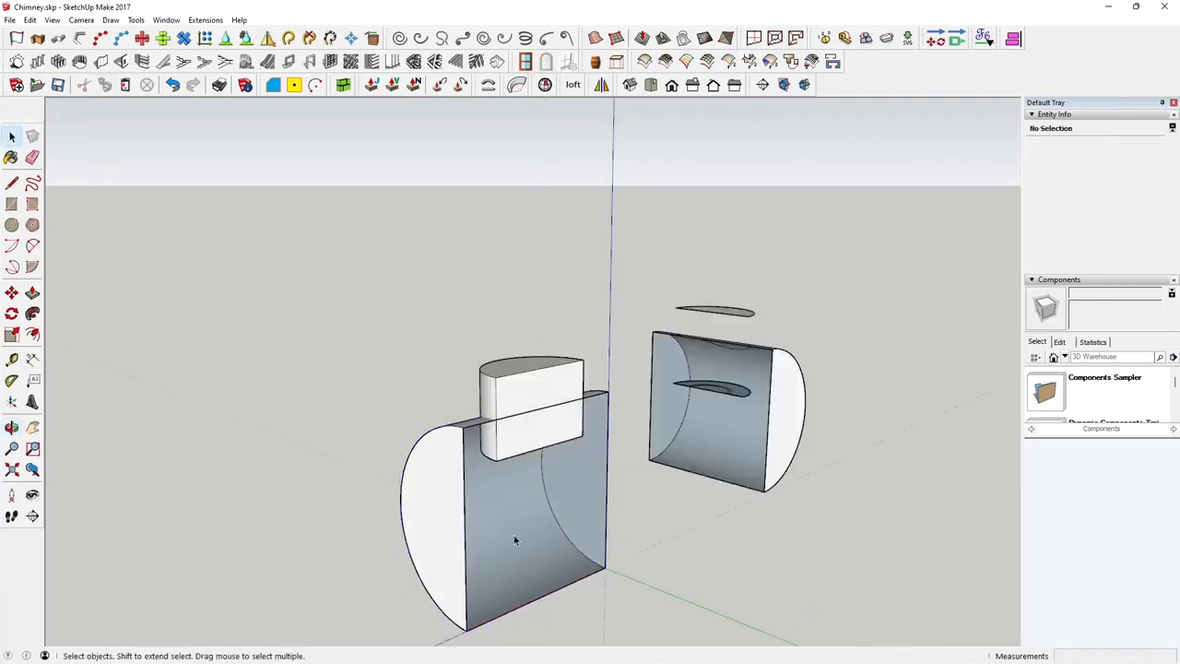
left_click(514, 535)
right_click(513, 535)
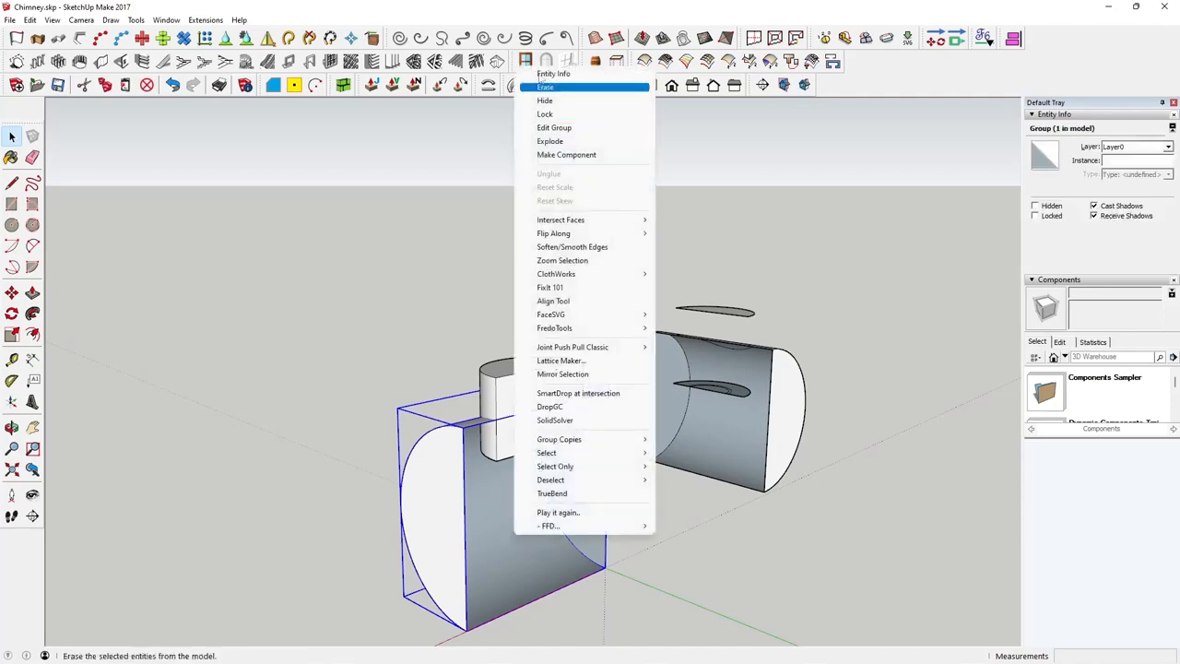
left_click(556, 141)
left_click(350, 479)
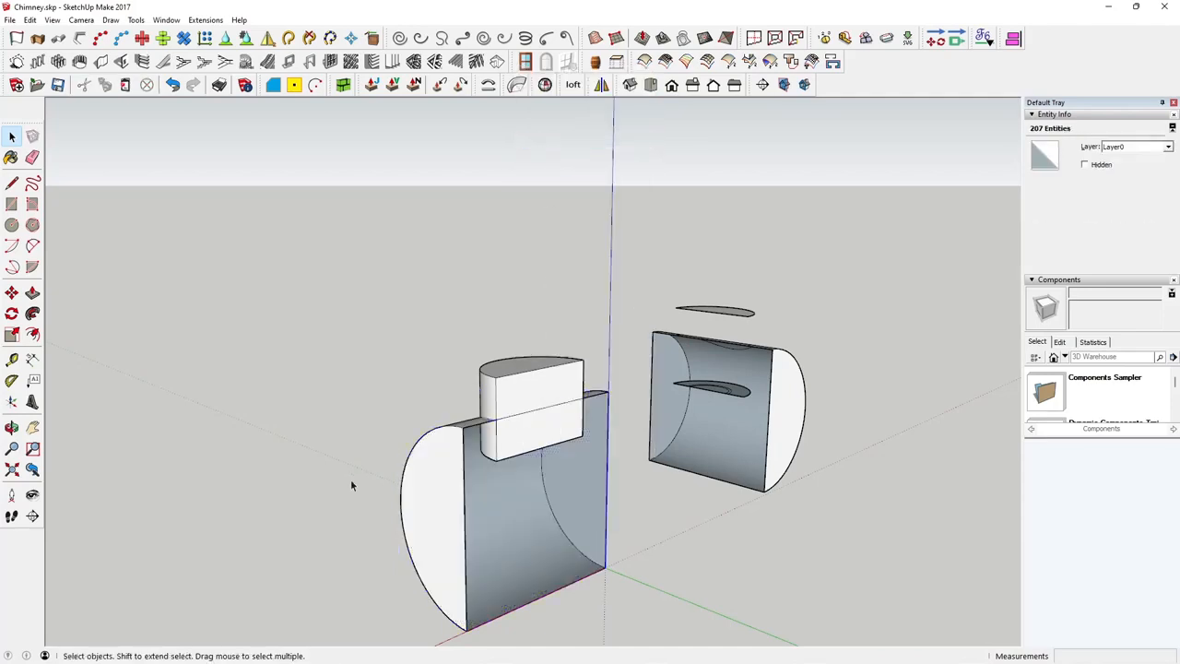
Step: Select the whole half cylinder with its semicircular block and intersect their faces with the model
middle_click_drag(395, 495, 828, 473)
middle_click_drag(683, 517, 783, 535)
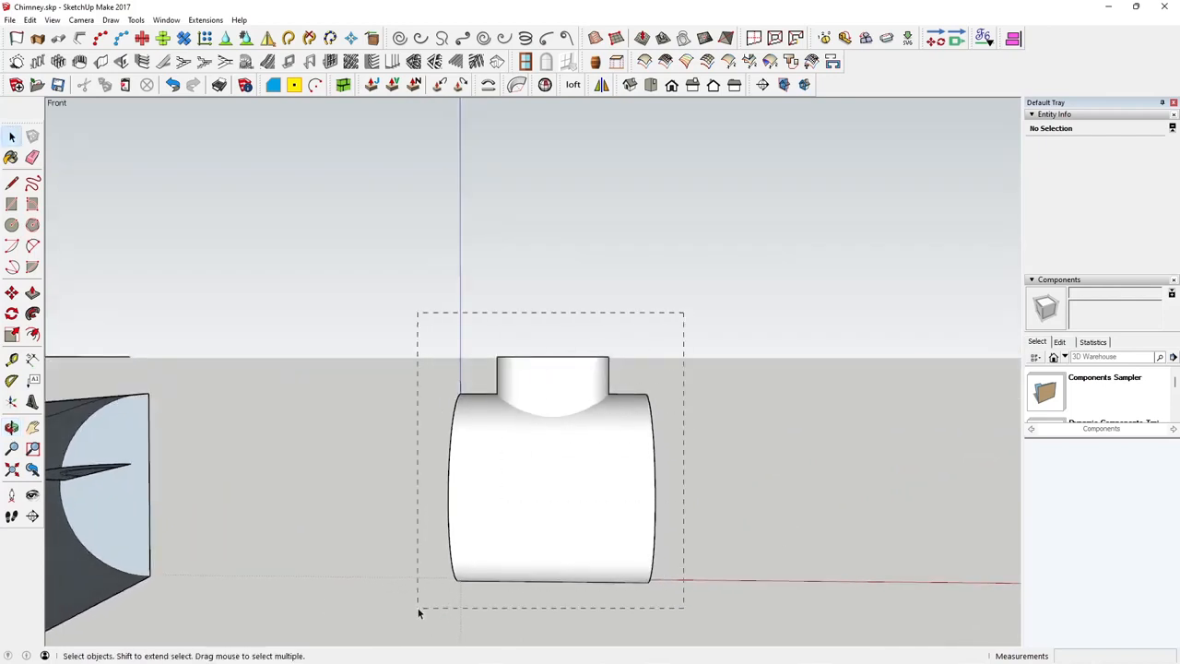
left_click_drag(418, 612, 424, 603)
right_click(518, 513)
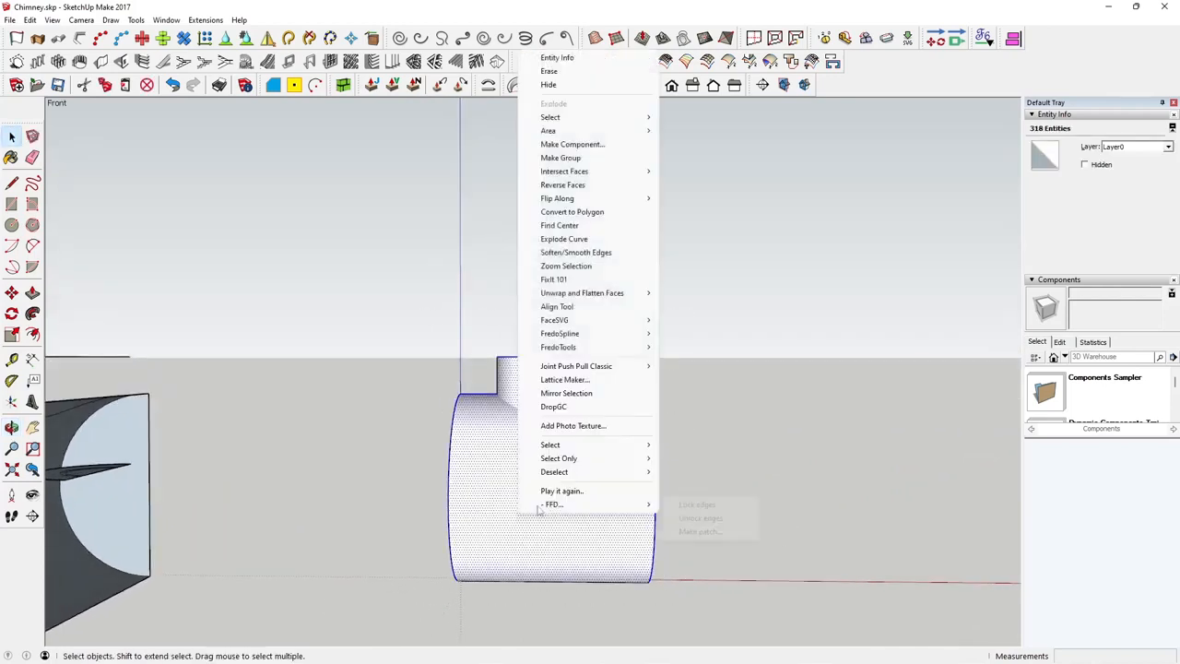
mouse_move(584, 175)
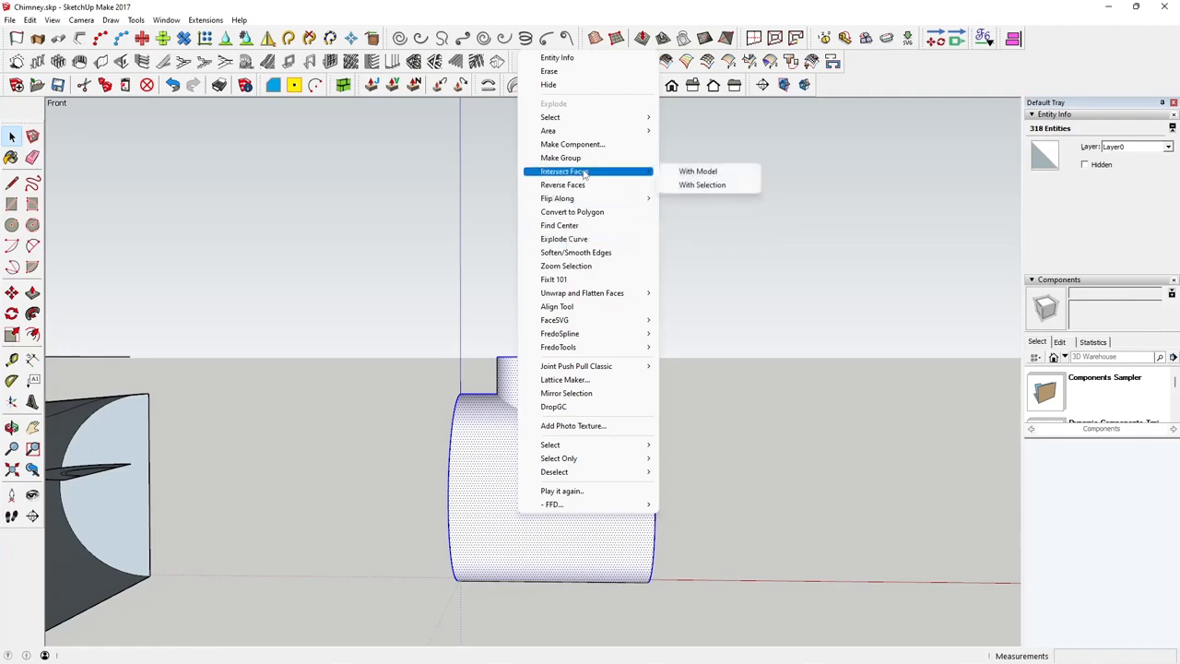
left_click(703, 174)
Step: Delete the semicircular block's curved and flat side faces above and below the half cylinder's surface, keeping its two end faces
middle_click_drag(777, 313, 438, 461)
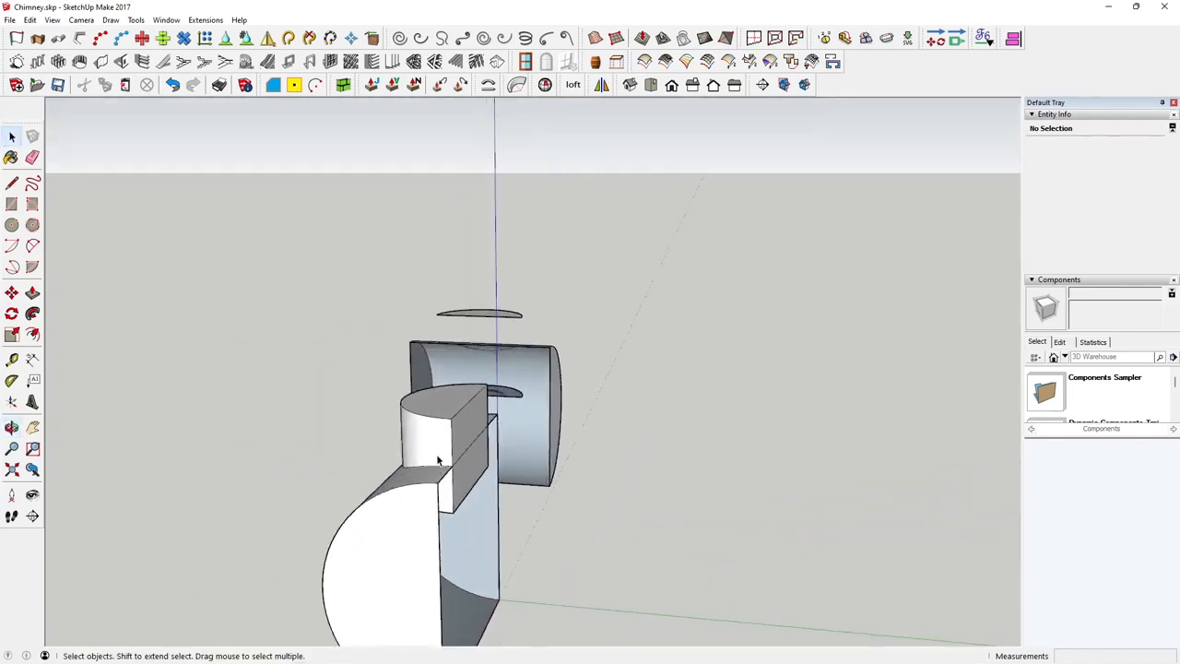
scroll(437, 453, "up", 2)
left_click(432, 449)
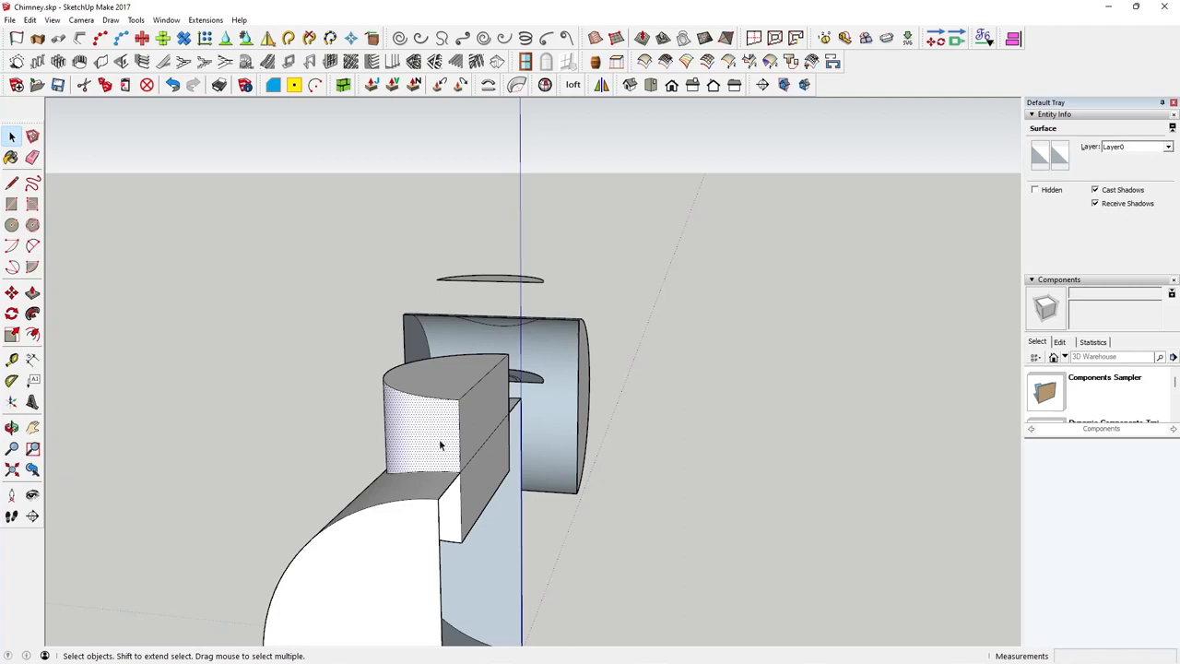
key("Delete")
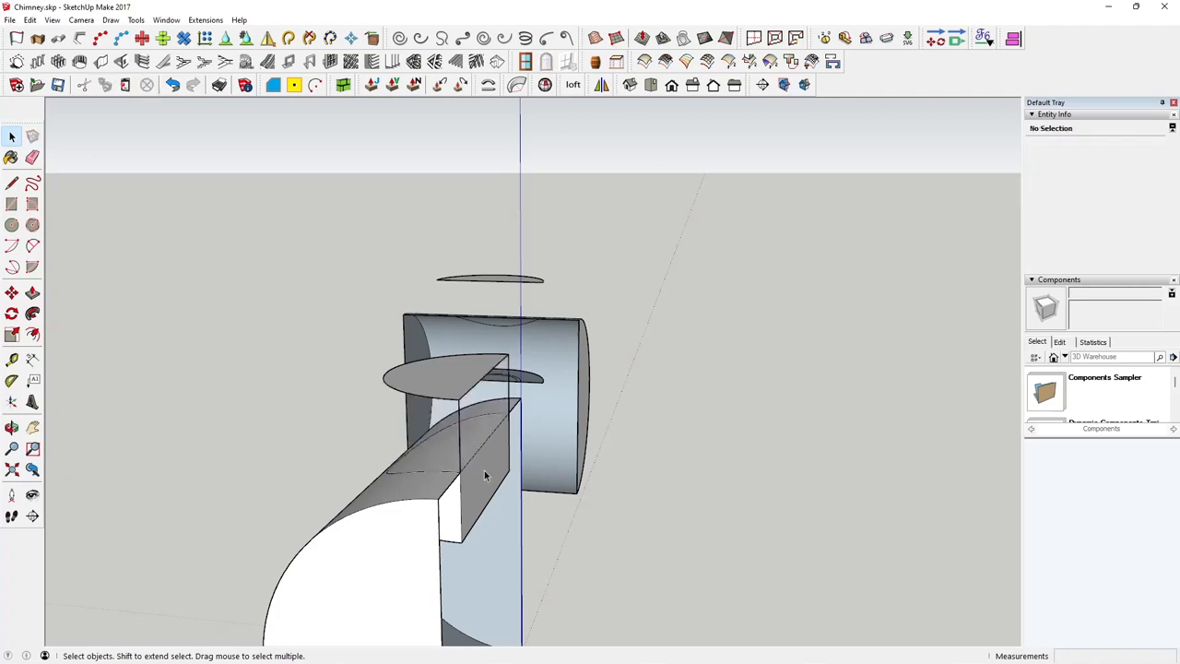
left_click(484, 476)
middle_click_drag(484, 477, 450, 432)
key("Delete")
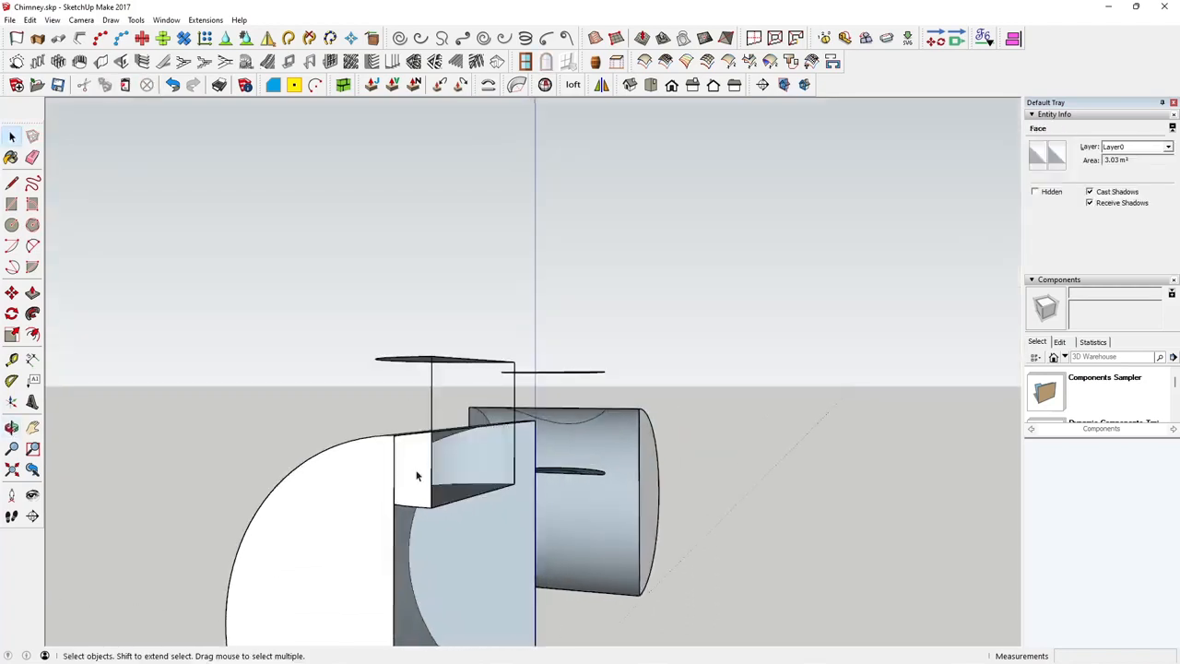
left_click(417, 473)
key("Delete")
middle_click_drag(424, 477, 316, 545)
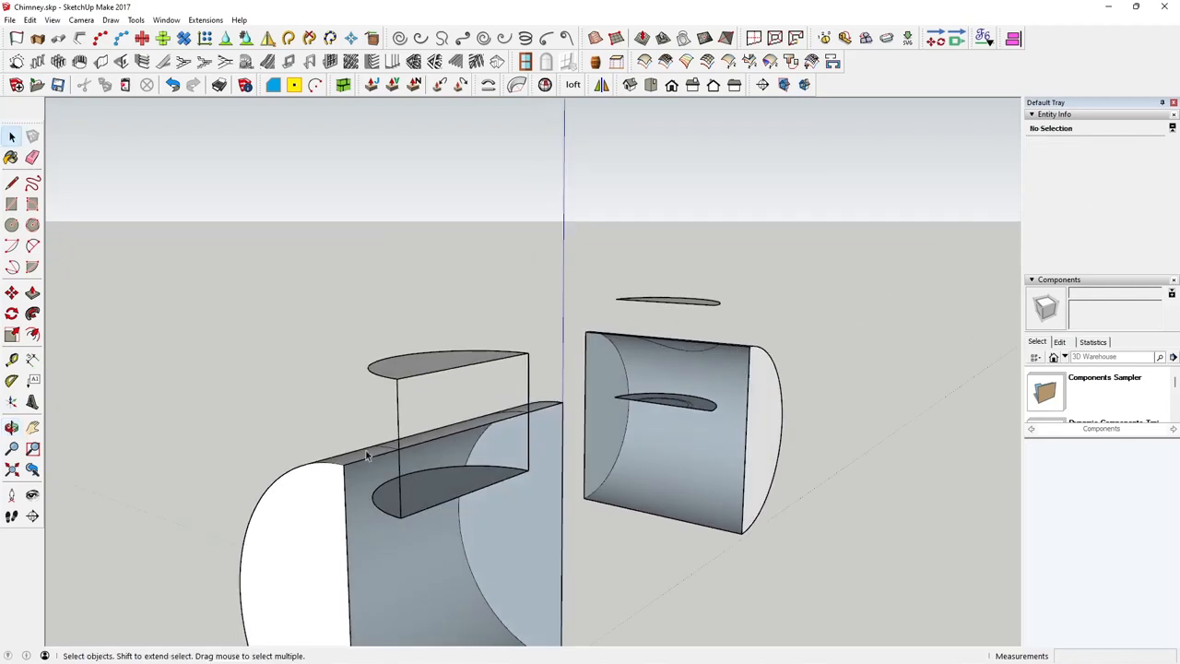
Step: Delete the leftover vertical edge pieces between the upper and lower semicircular faces
left_click(399, 410)
key("Delete")
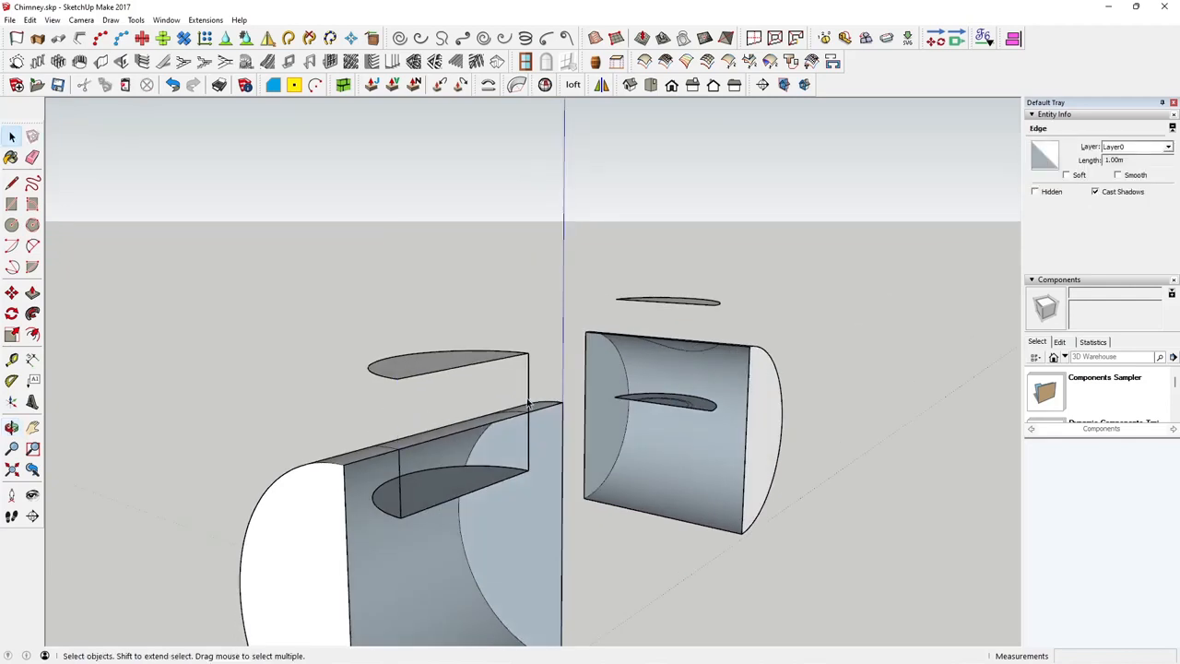
left_click(529, 391)
key("Delete")
left_click(528, 458)
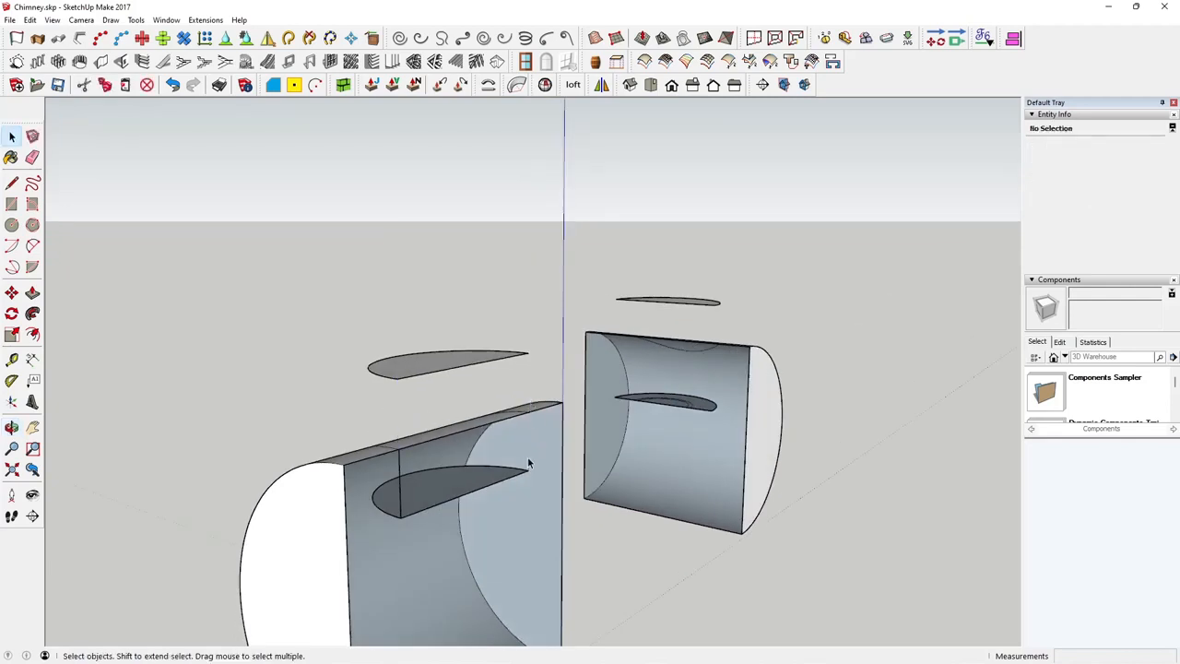
key("Delete")
left_click(401, 501)
key("Delete")
Step: Offset the curved edge of the lower semicircular face inward by 0.75 m
middle_click_drag(420, 511, 890, 363)
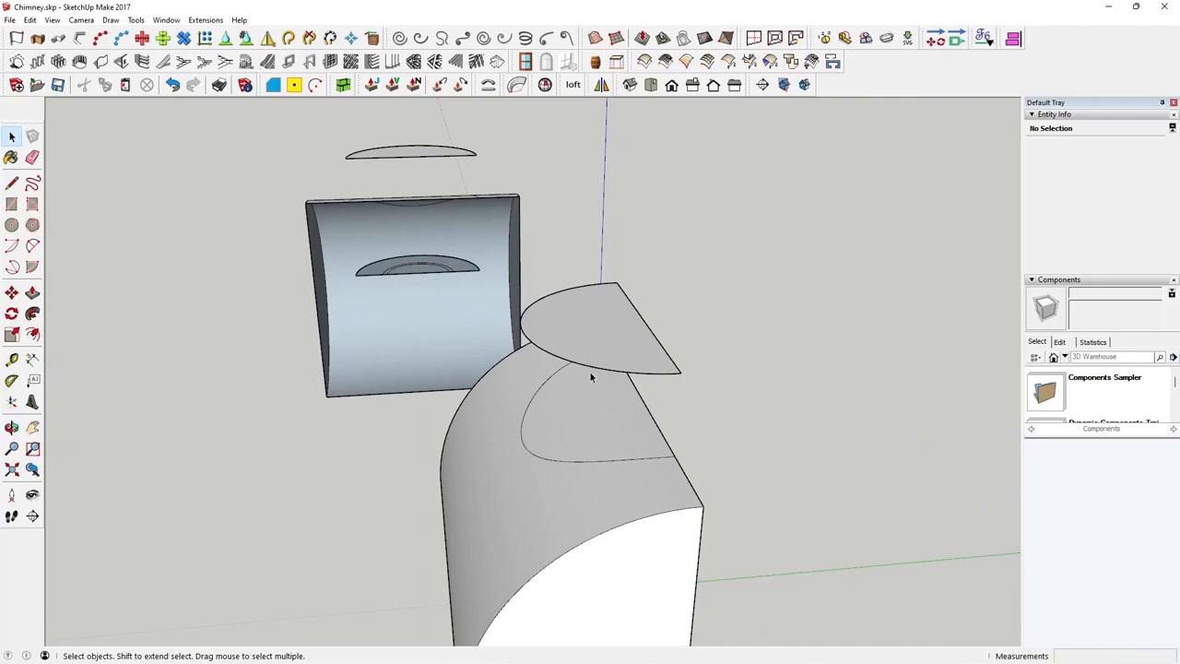
middle_click_drag(729, 425, 319, 390)
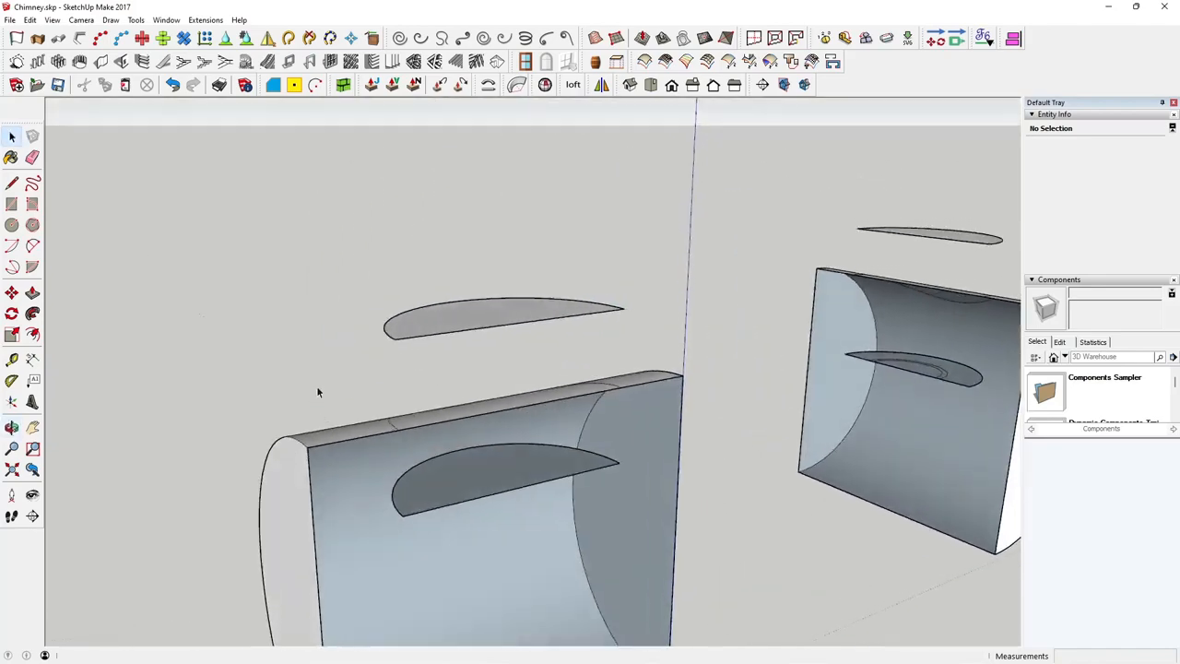
middle_click_drag(539, 348, 452, 458)
scroll(487, 474, "up", 2)
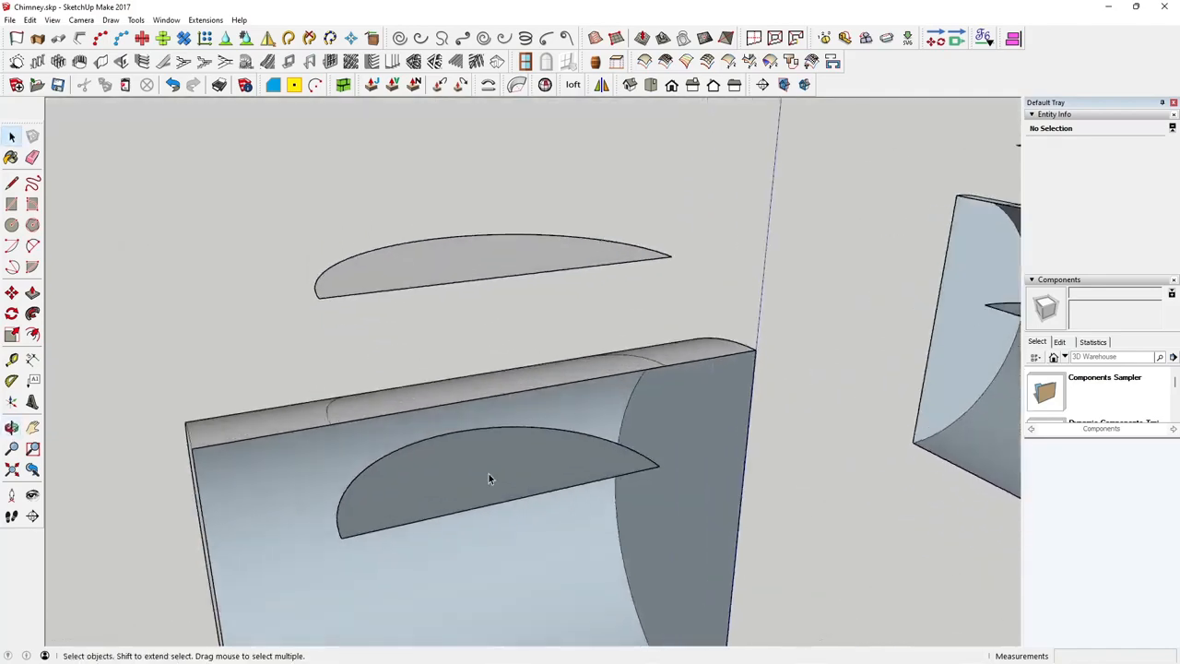
scroll(458, 482, "up", 2)
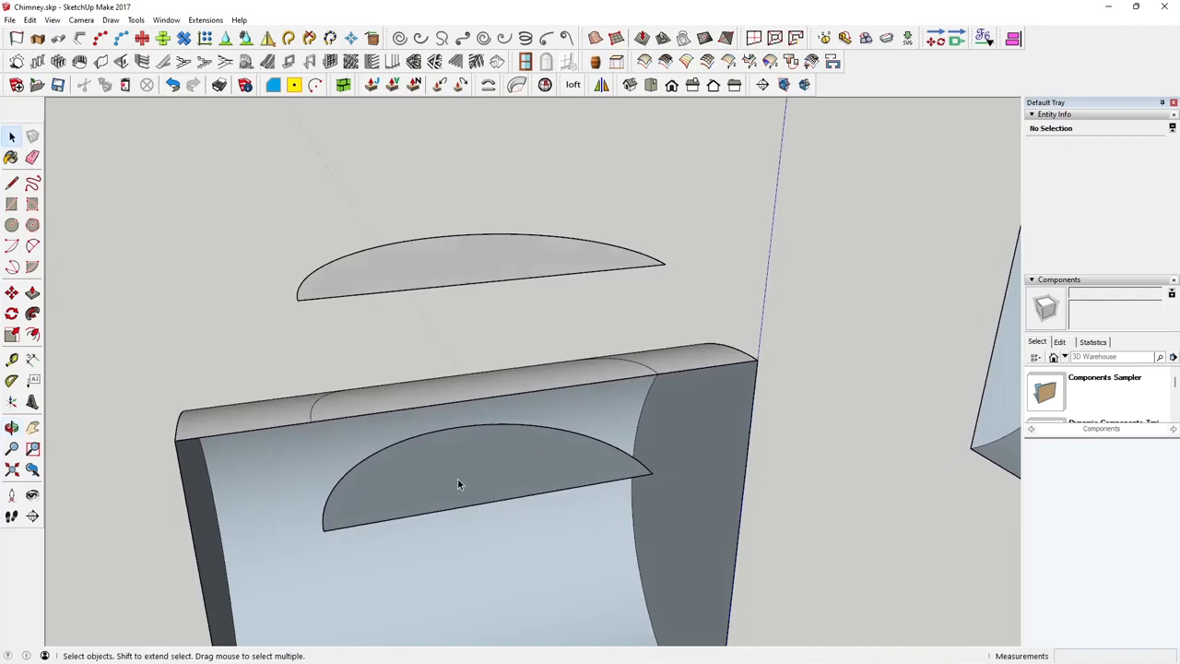
left_click(540, 496)
middle_click_drag(543, 503, 502, 439)
left_click(507, 429)
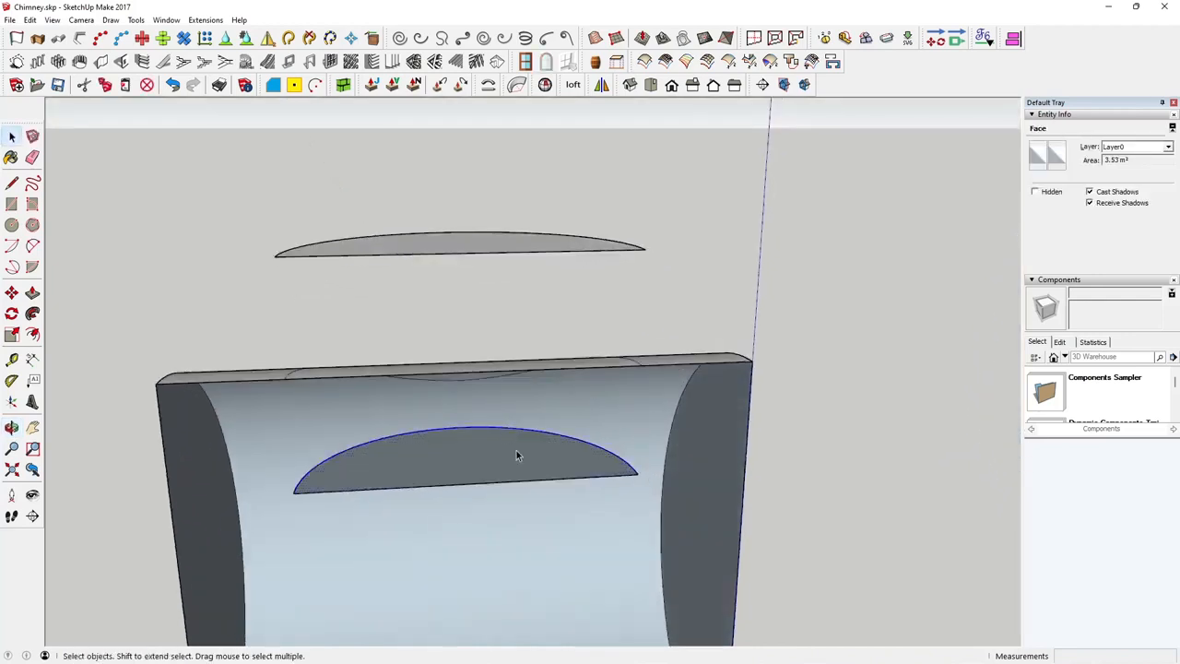
middle_click_drag(516, 455, 623, 484)
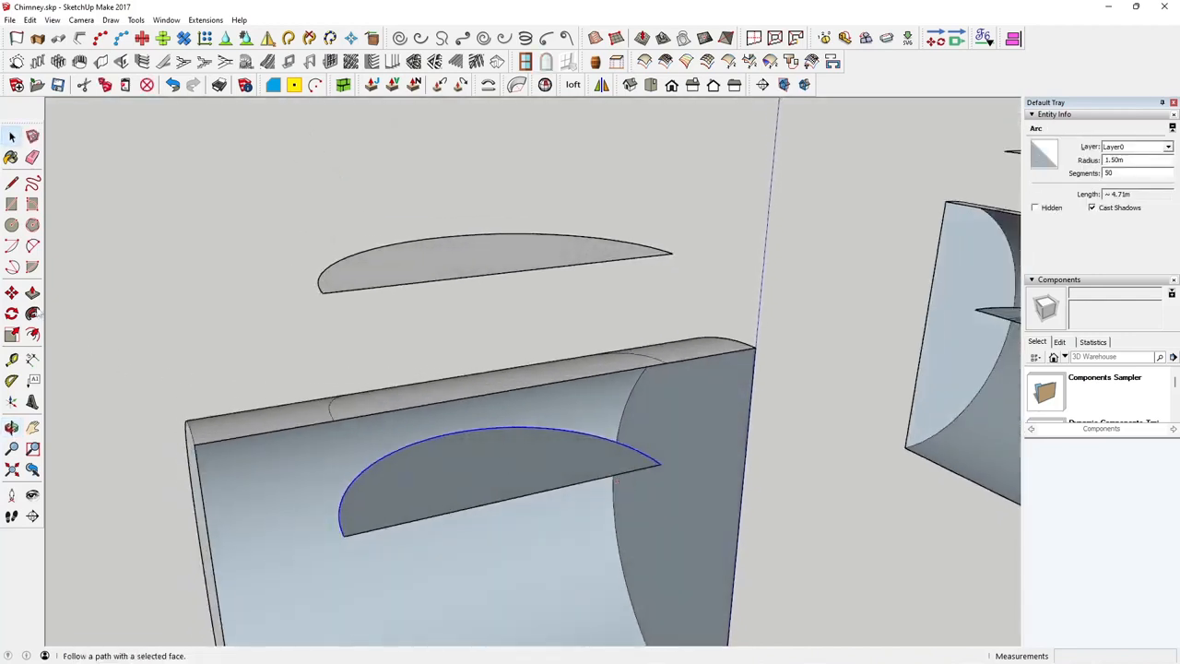
left_click(32, 336)
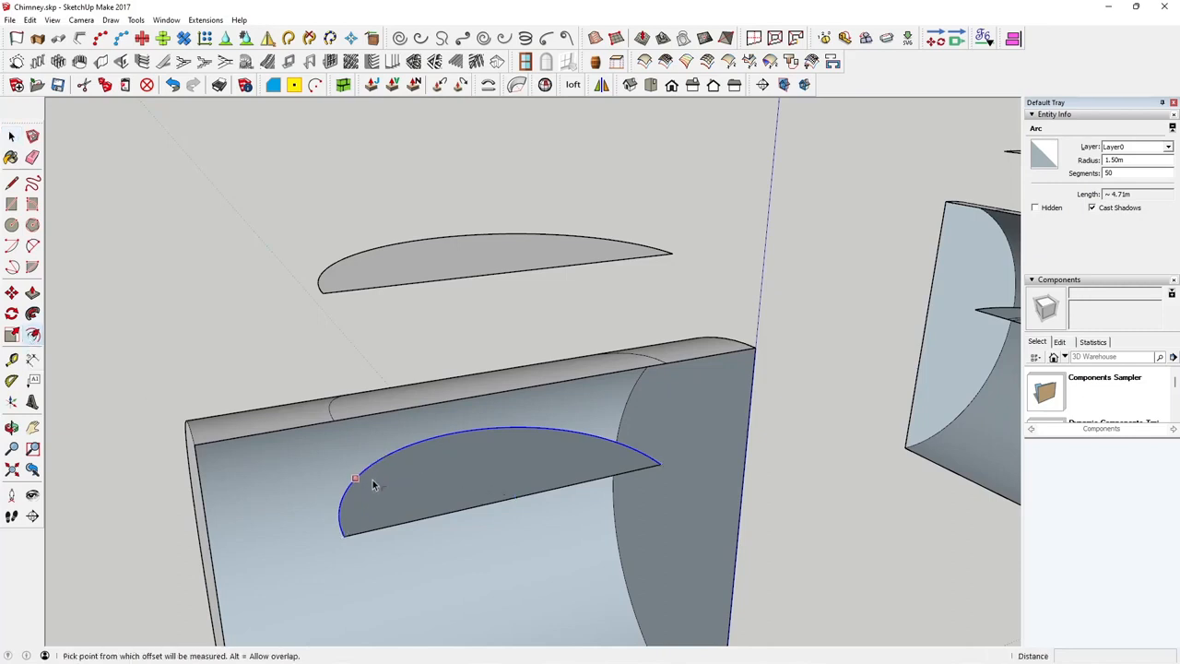
left_click(374, 463)
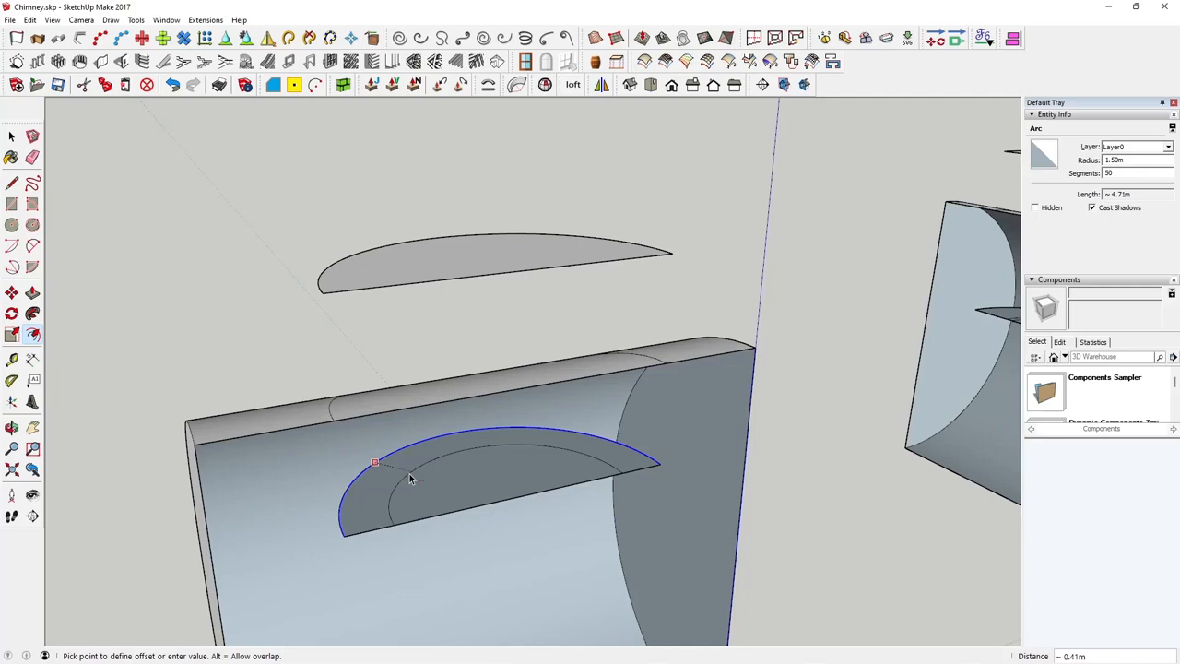
type(".75")
key("Return")
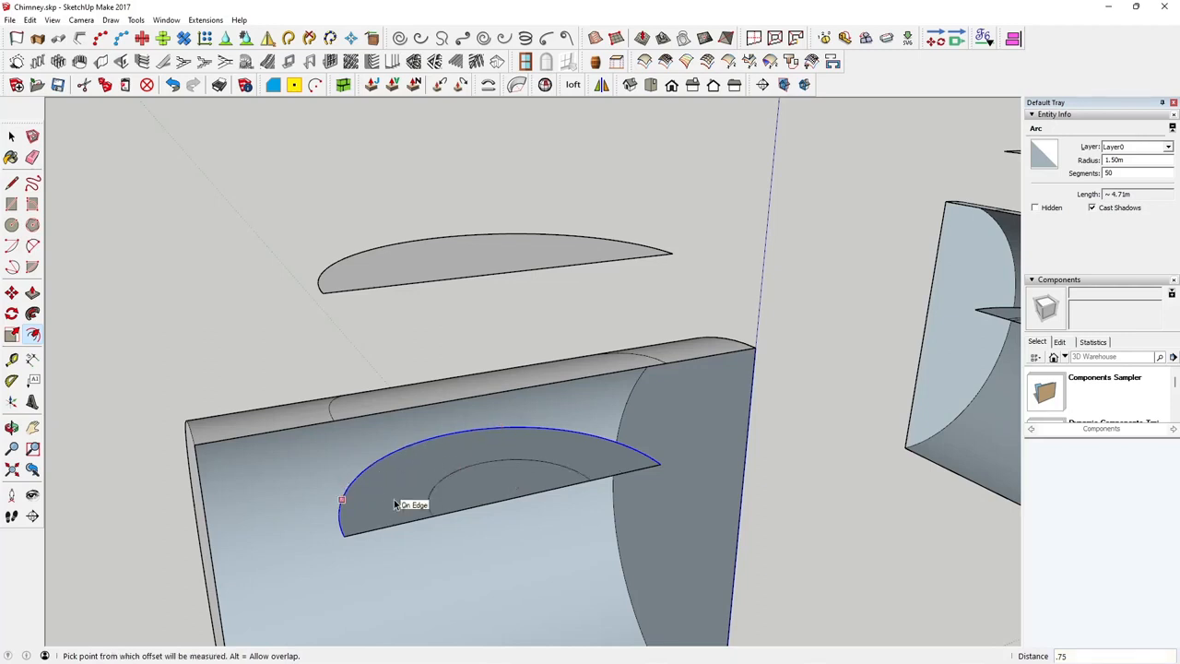
key("space")
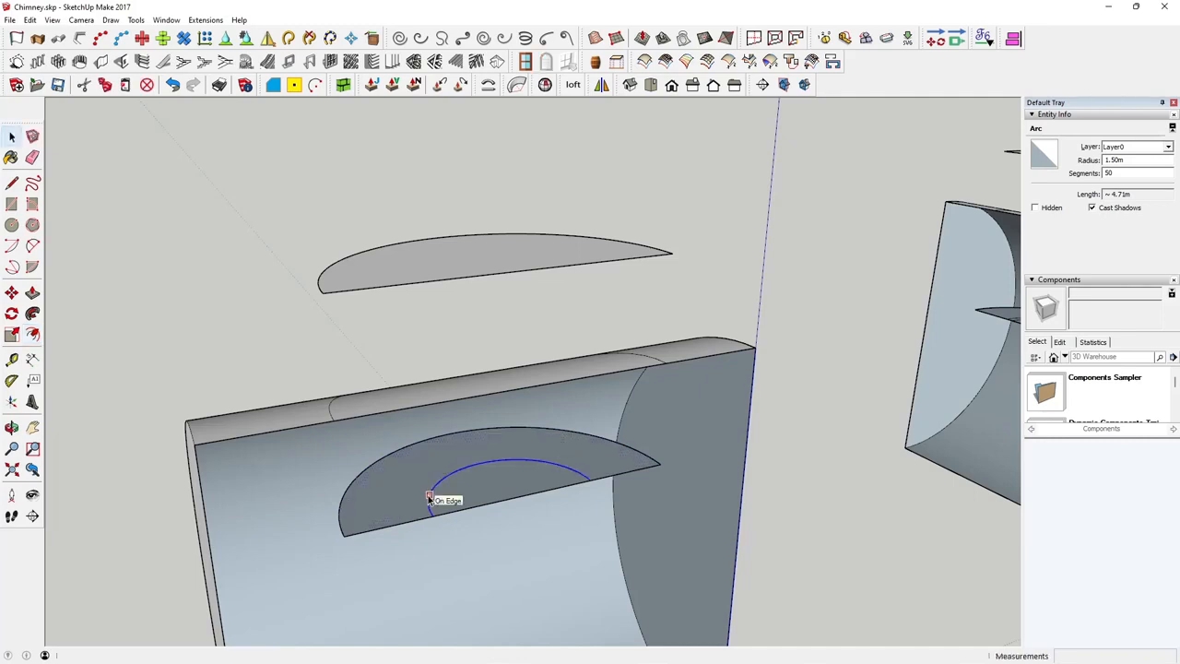
Step: Offset the inner arc on the lower semicircular face outward by 0.1 m to form a thin ring
left_click(429, 496)
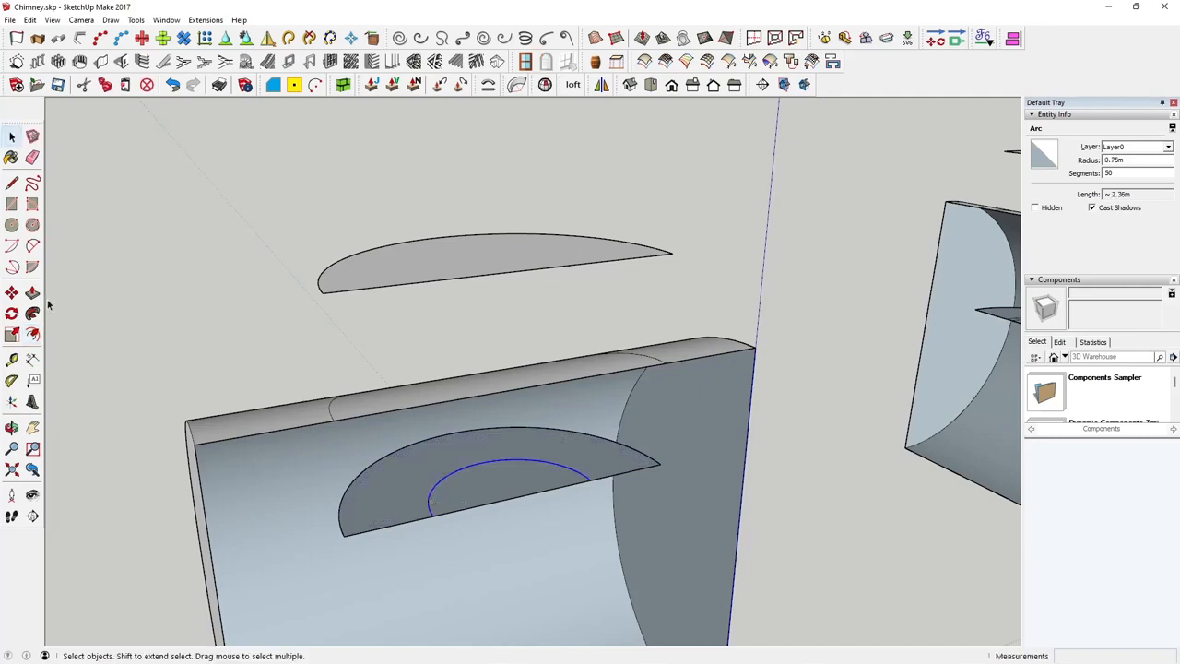
left_click(33, 267)
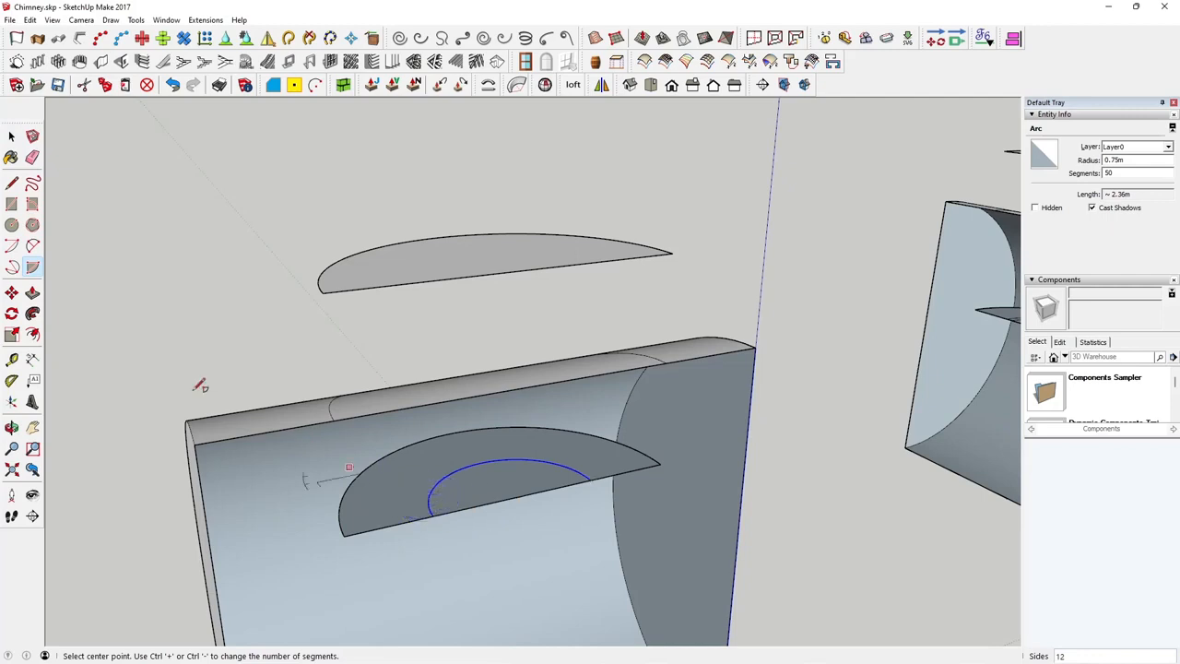
left_click(32, 335)
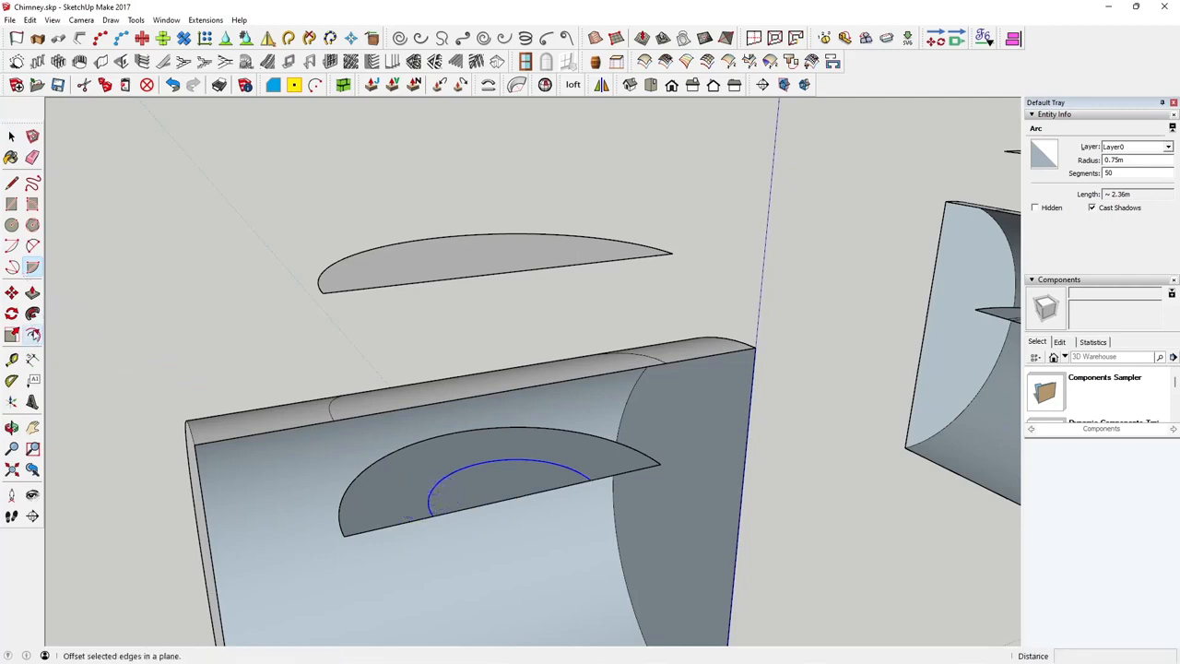
left_click(434, 494)
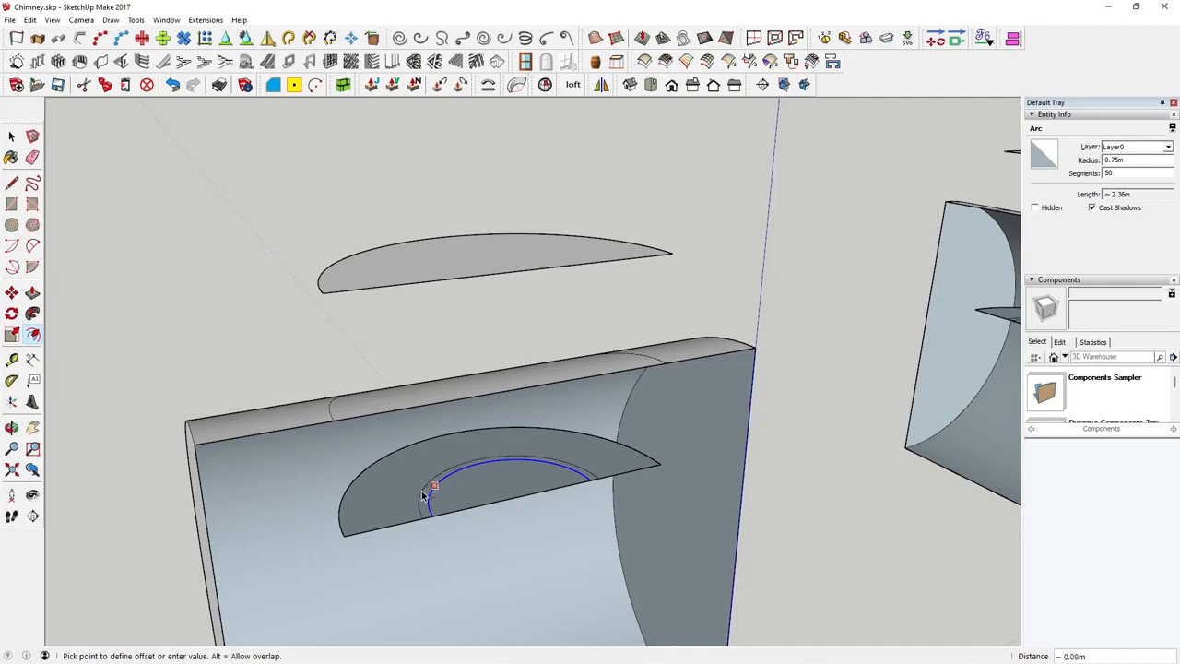
type(".1")
key("Return")
left_click(11, 136)
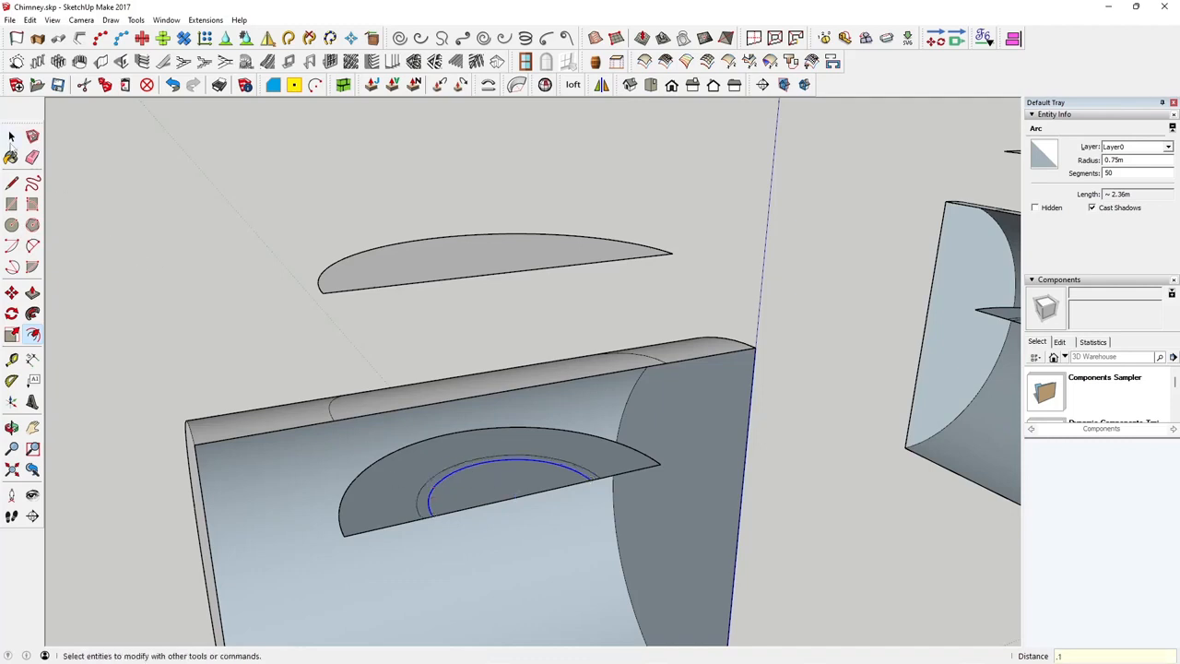
left_click(11, 137)
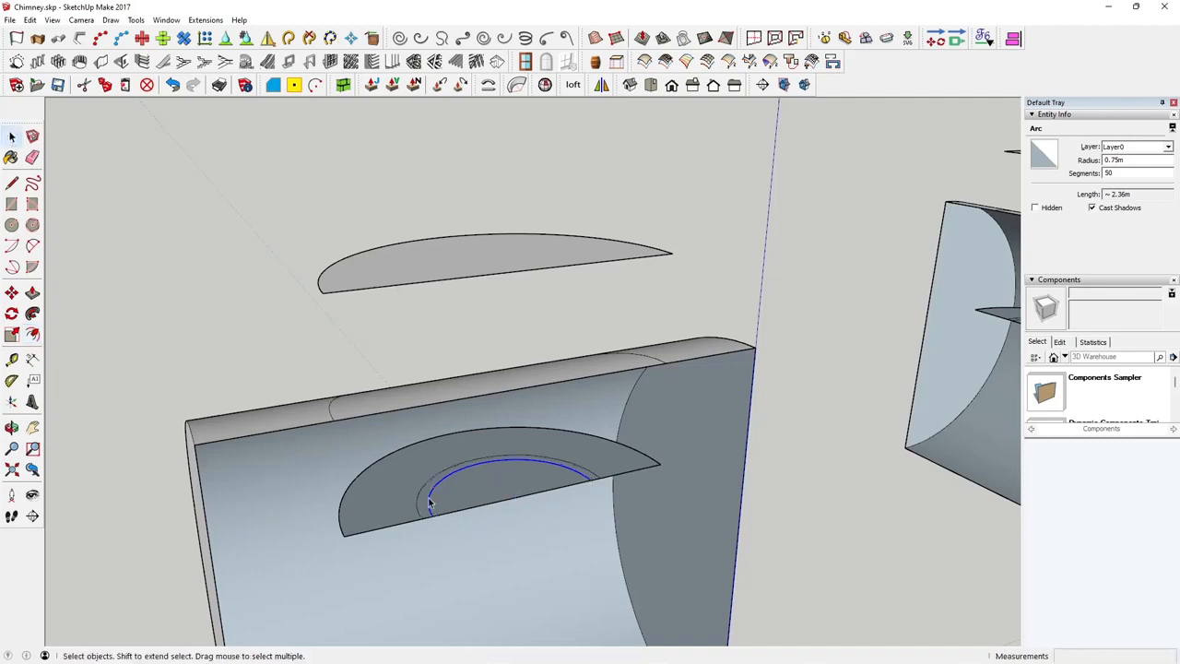
Step: Copy the upper and lower semicircular faces and the curved patch between them about 4.61 m straight up the blue axis
middle_click_drag(422, 507, 799, 412)
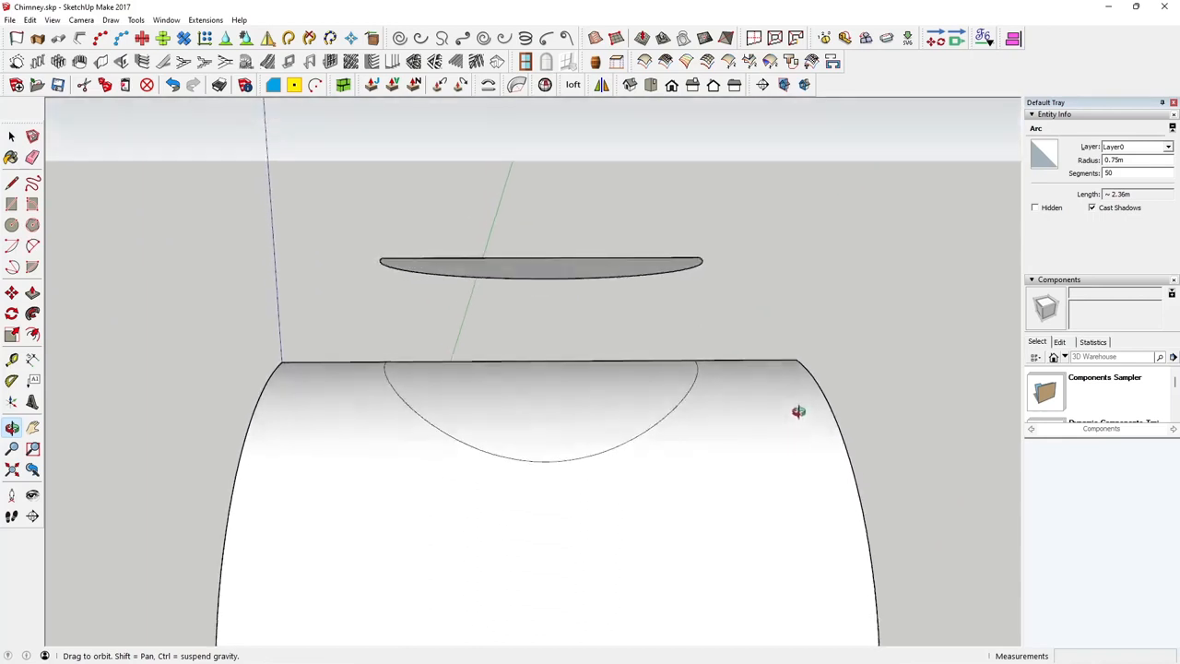
scroll(799, 412, "down", 3)
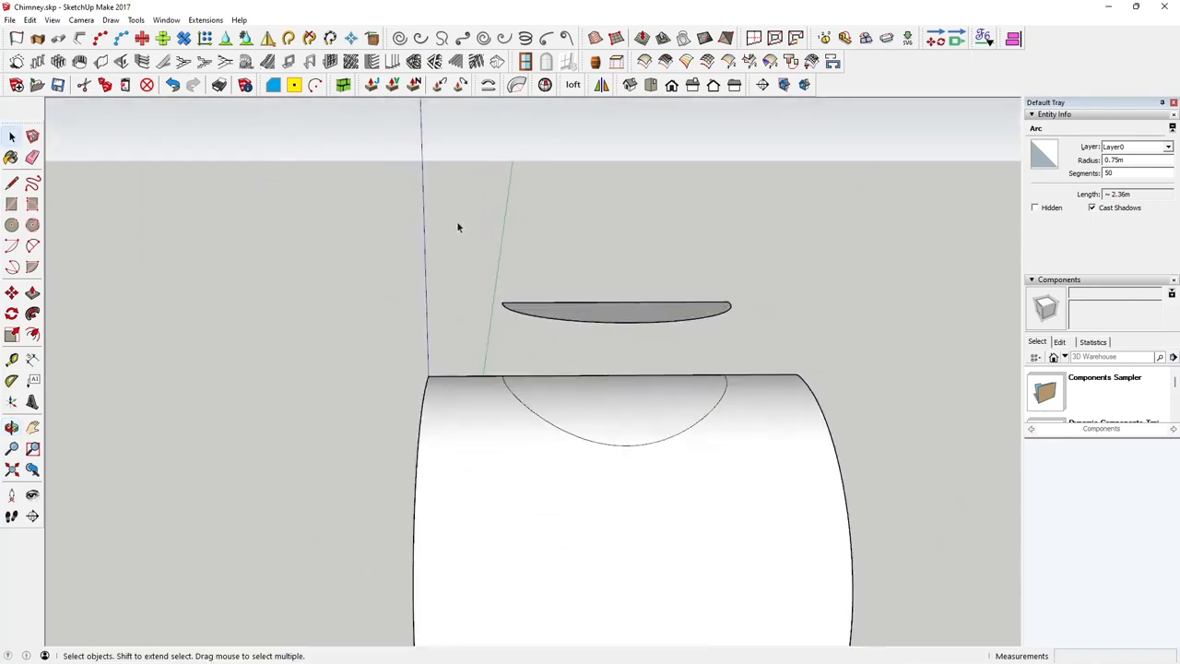
left_click_drag(452, 236, 775, 536)
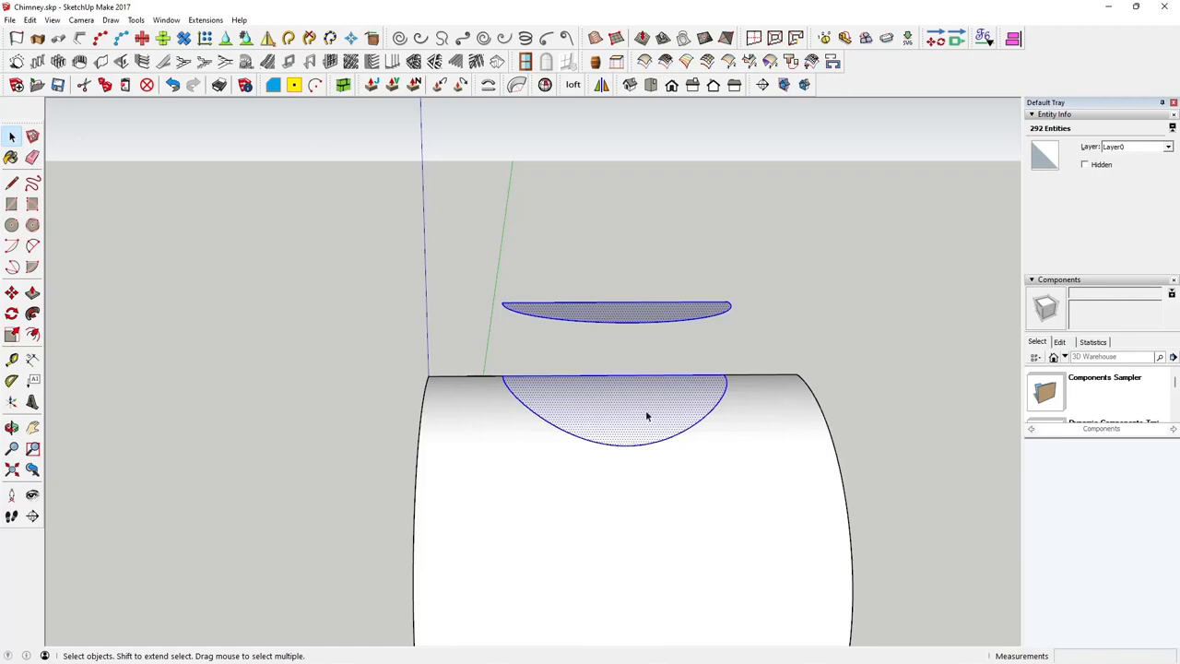
left_click(12, 292)
left_click(611, 417)
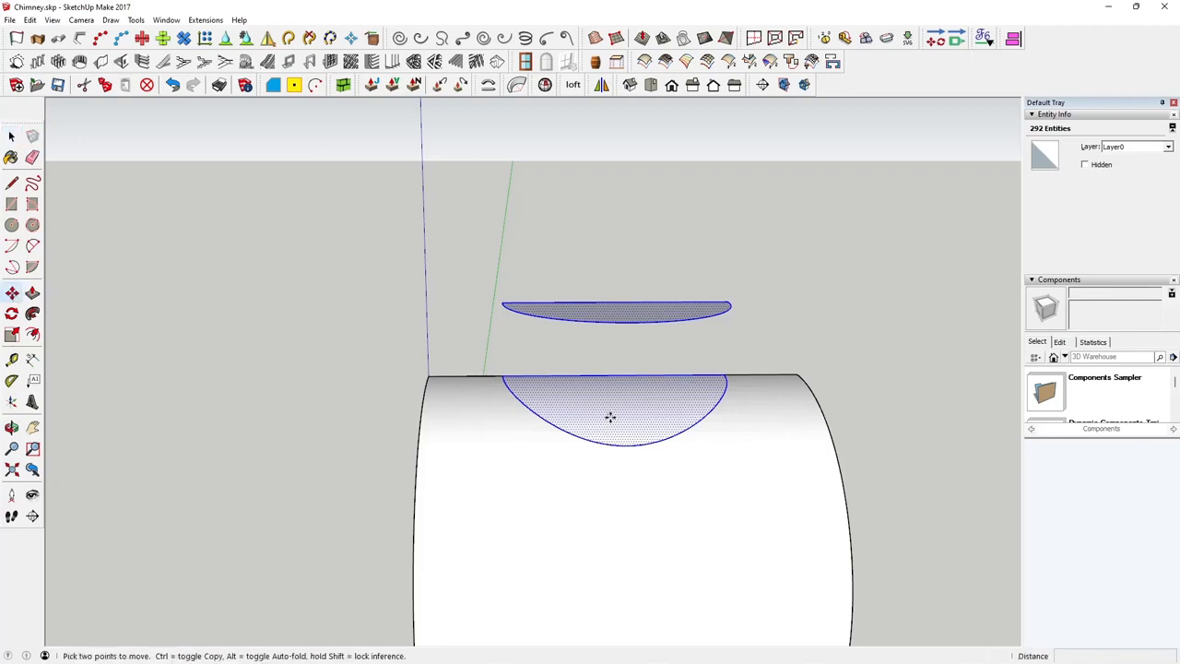
key("ctrl")
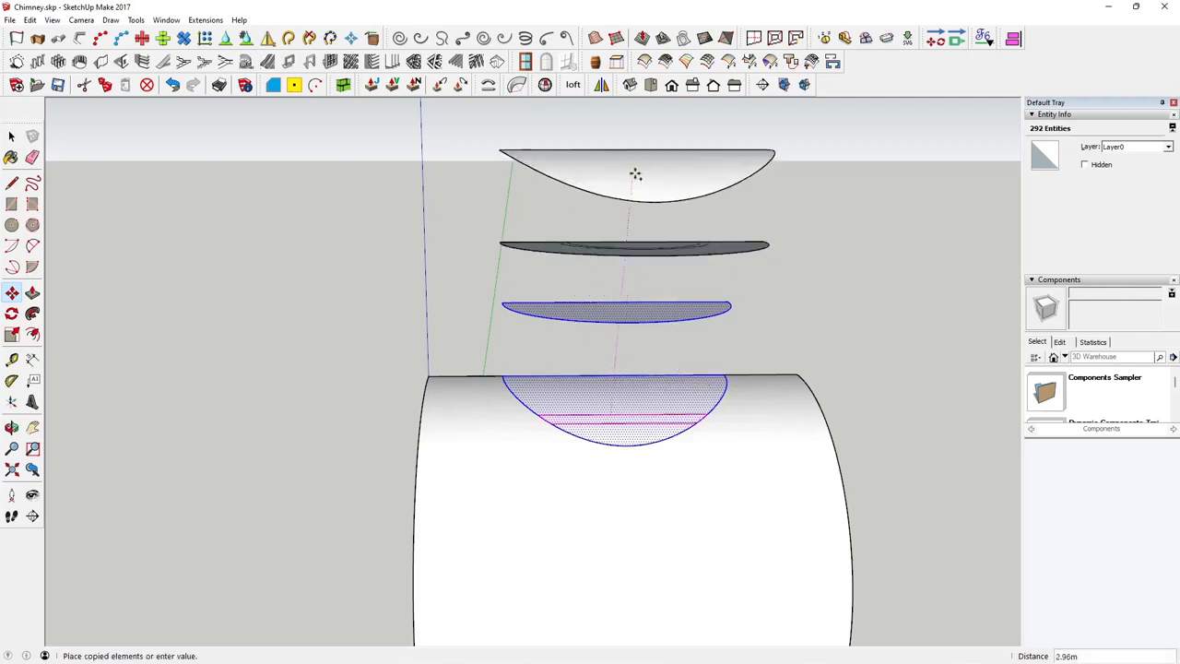
key("Up")
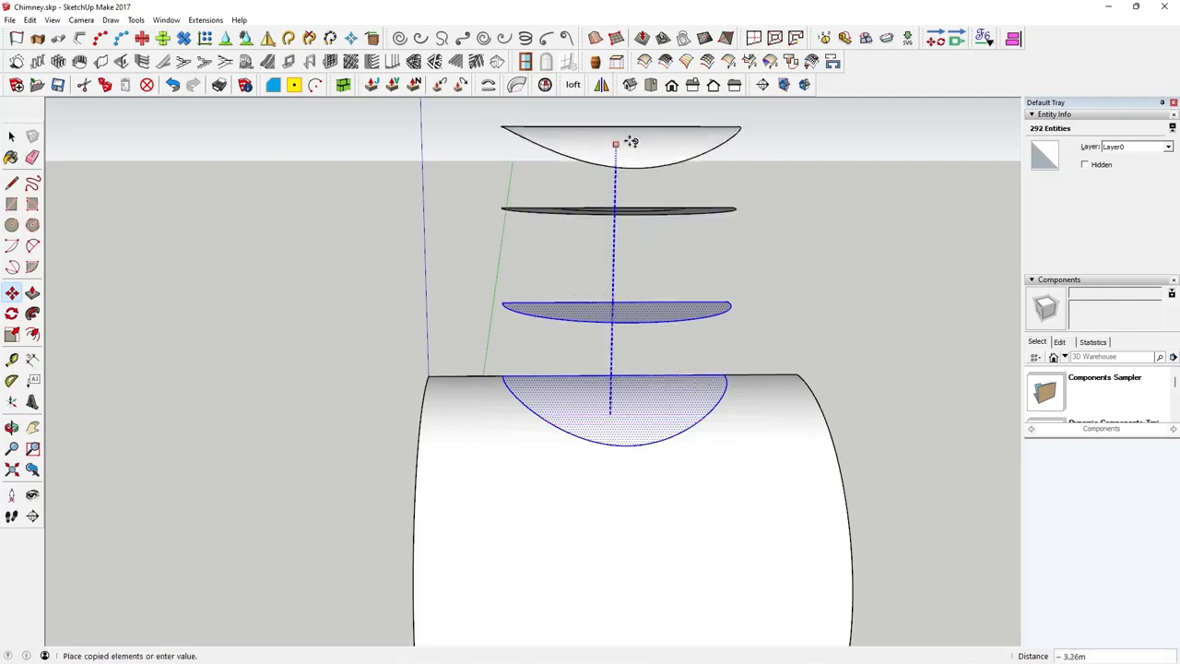
middle_click_drag(626, 152, 562, 356, "shift")
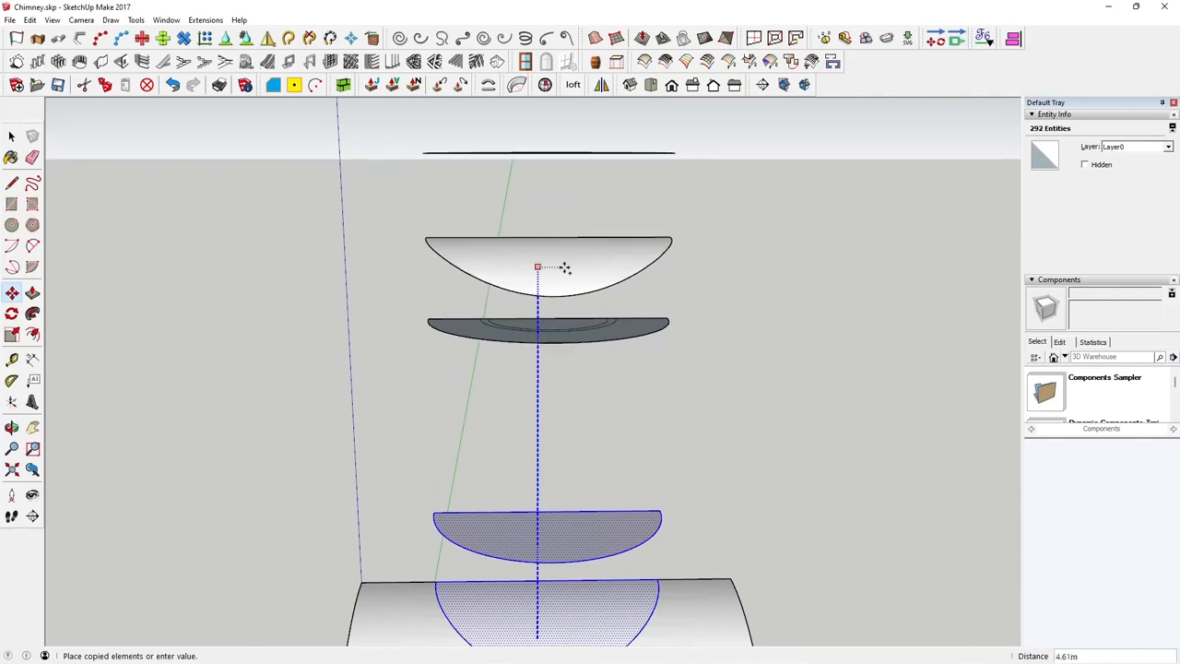
left_click(565, 268)
middle_click_drag(709, 339, 763, 440)
key("ctrl+t")
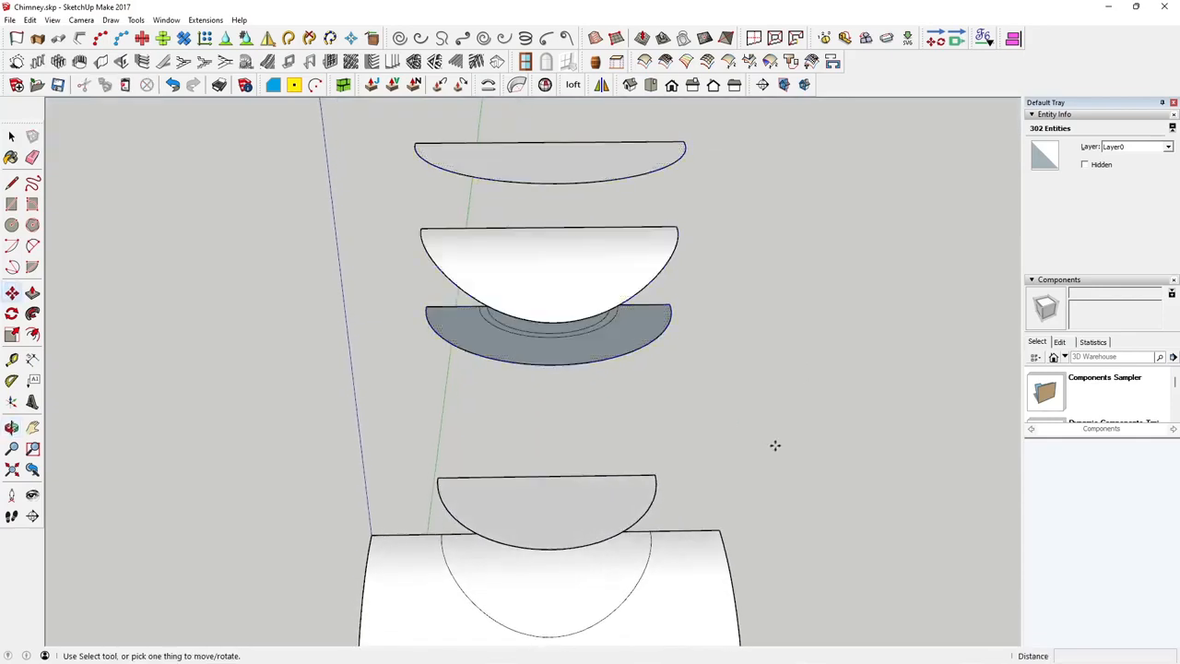
Step: Copy the raised set of three semicircular pieces about 3.53 m further up the blue axis
scroll(691, 424, "down", 2)
middle_click_drag(694, 390, 667, 434, "shift")
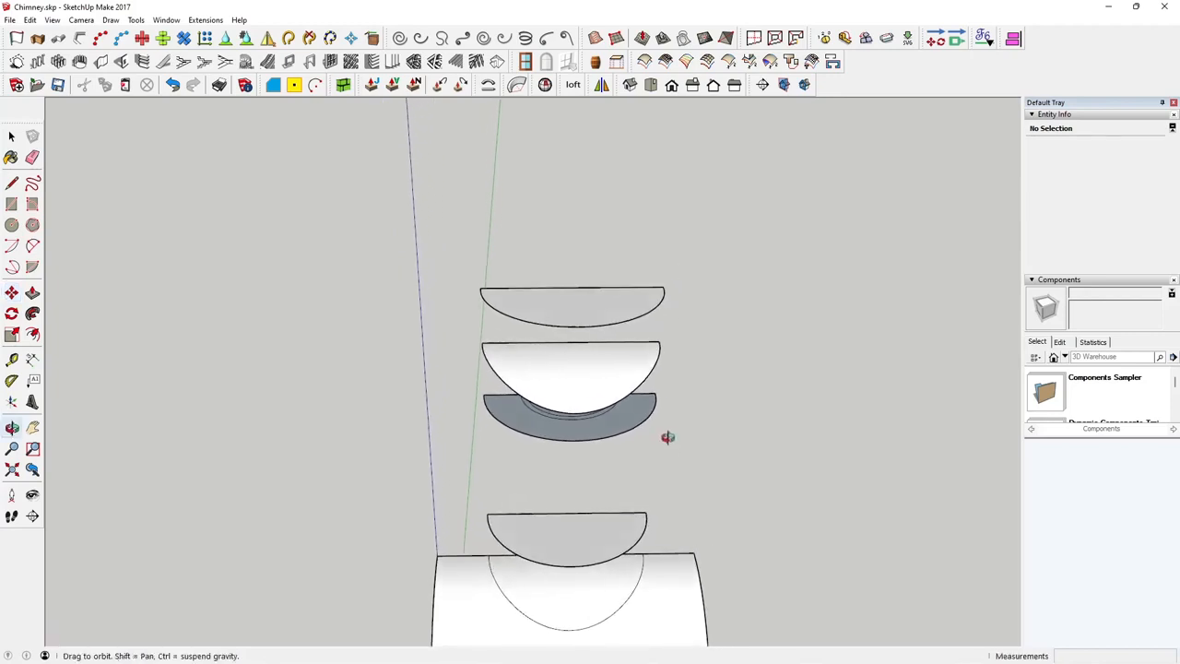
key("space")
left_click_drag(429, 242, 738, 487)
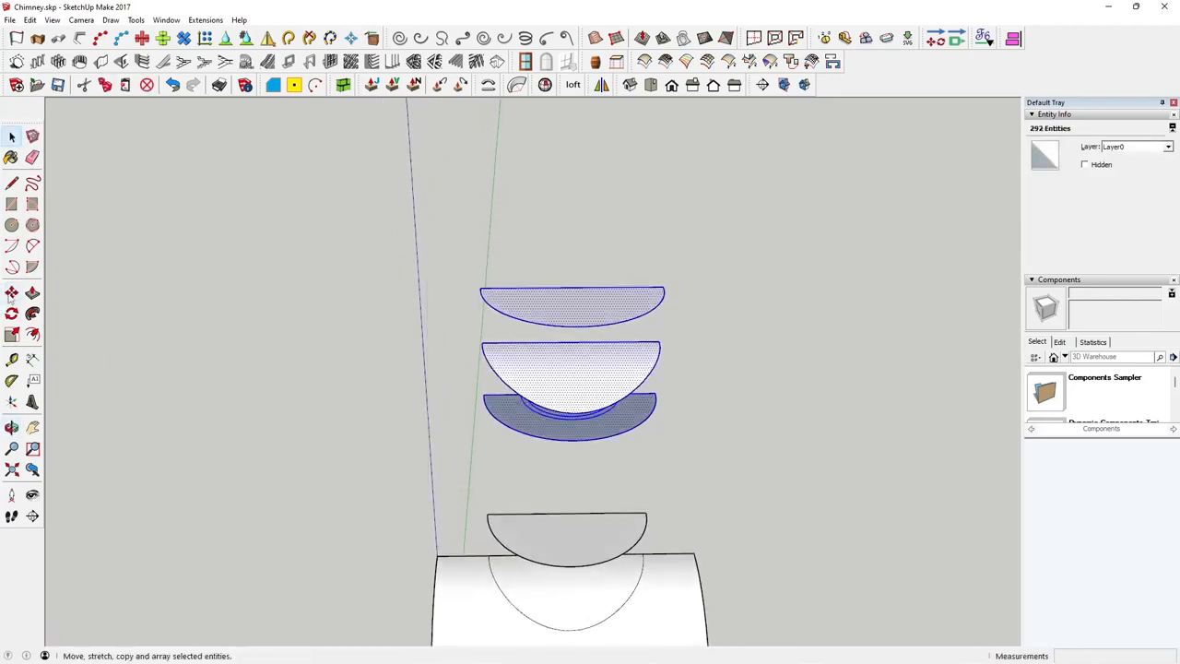
left_click(11, 292)
left_click(579, 442)
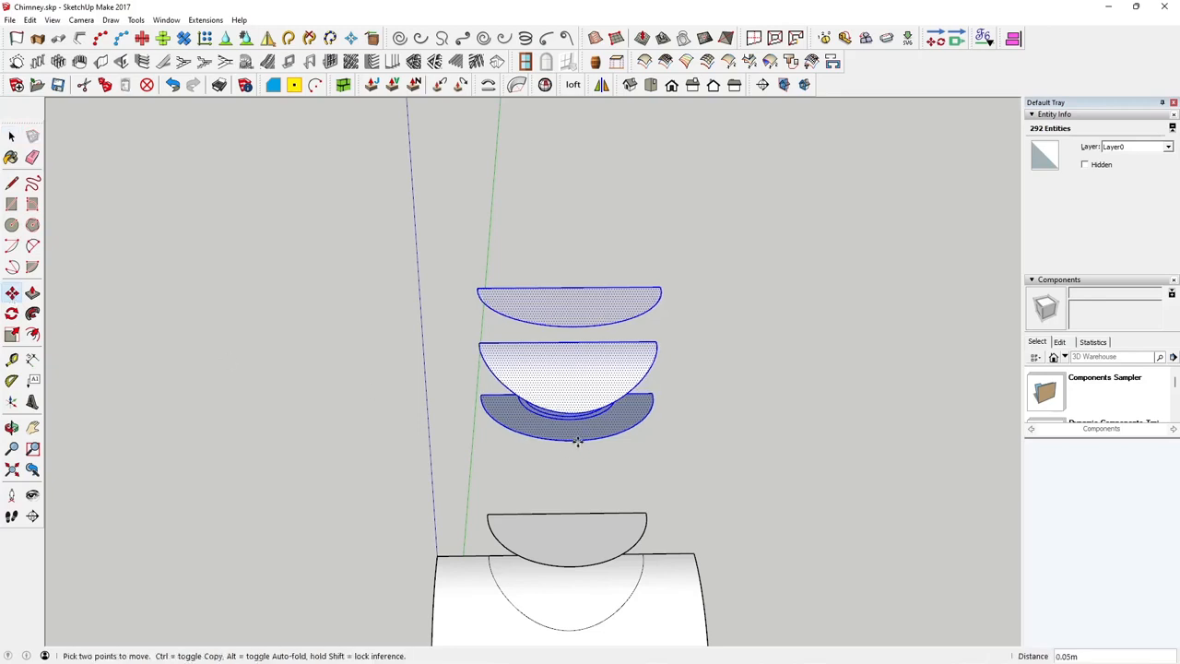
key("ctrl")
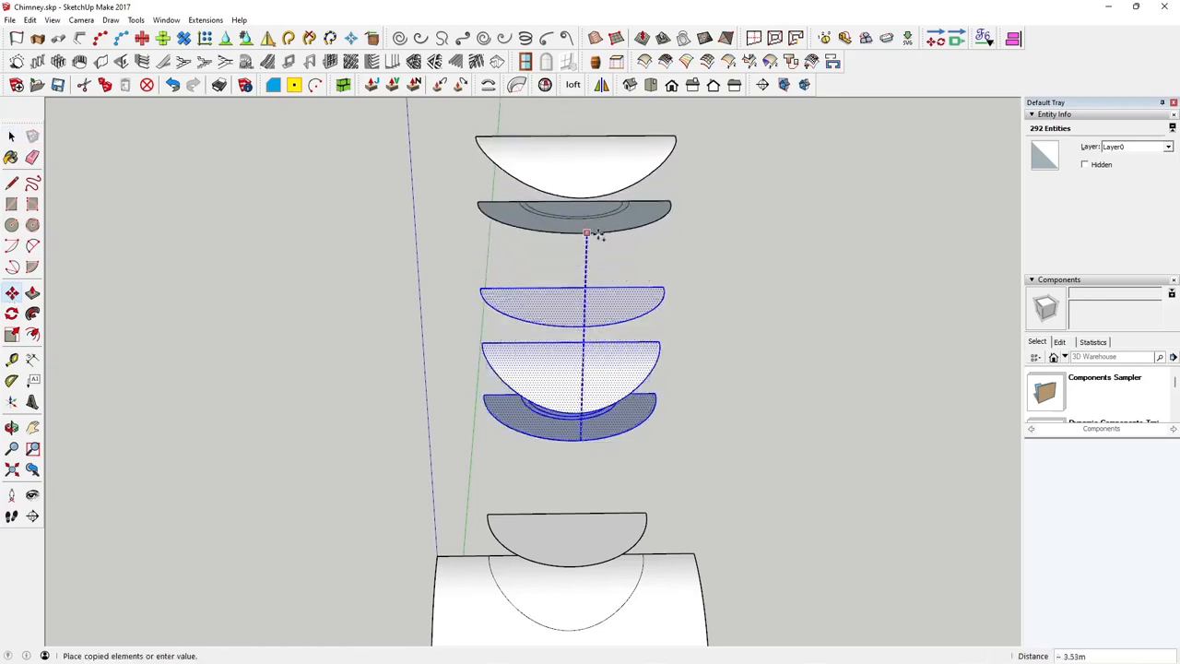
left_click(599, 235)
middle_click_drag(698, 410, 636, 343)
left_click(11, 137)
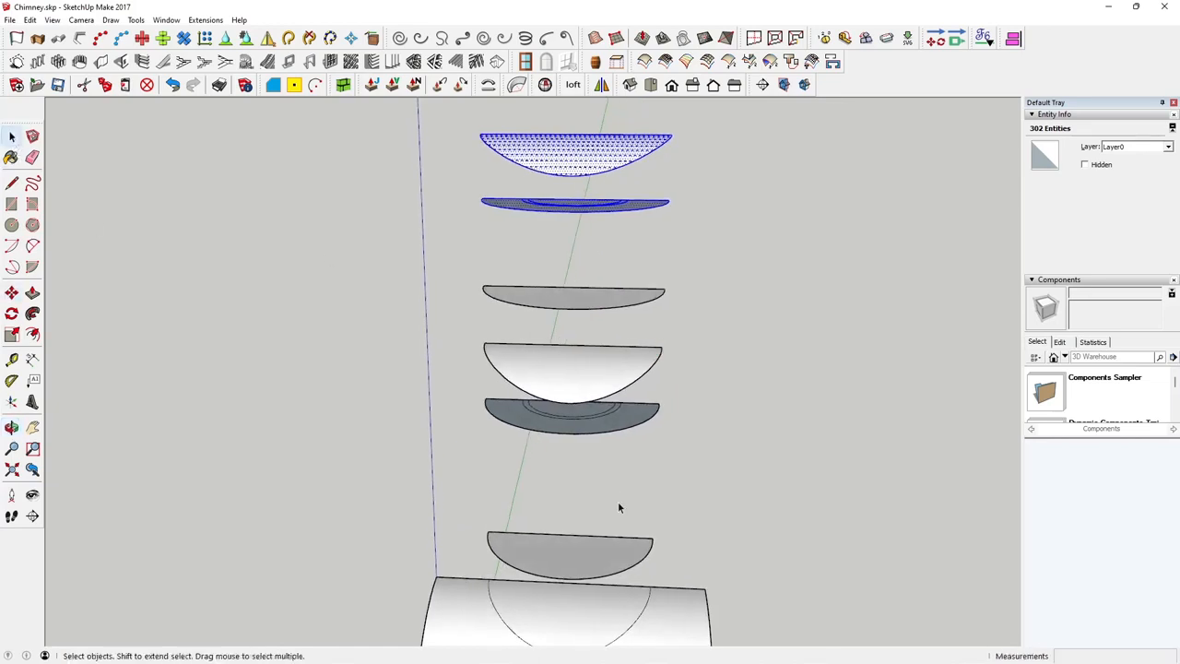
Step: Delete the original set's upper flat semicircle above the half cylinder and the first copy's lower face with its concentric arcs
middle_click_drag(618, 508, 535, 387)
scroll(553, 482, "up", 3)
left_click(532, 487)
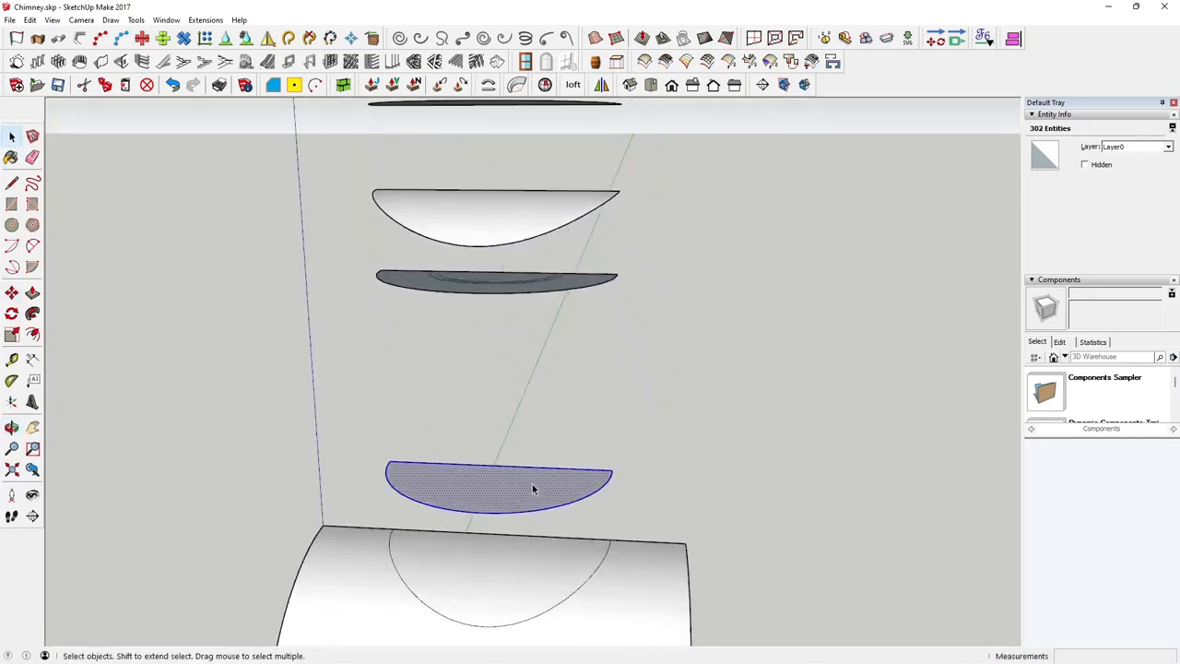
key("Delete")
middle_click_drag(529, 480, 516, 330)
left_click(516, 339)
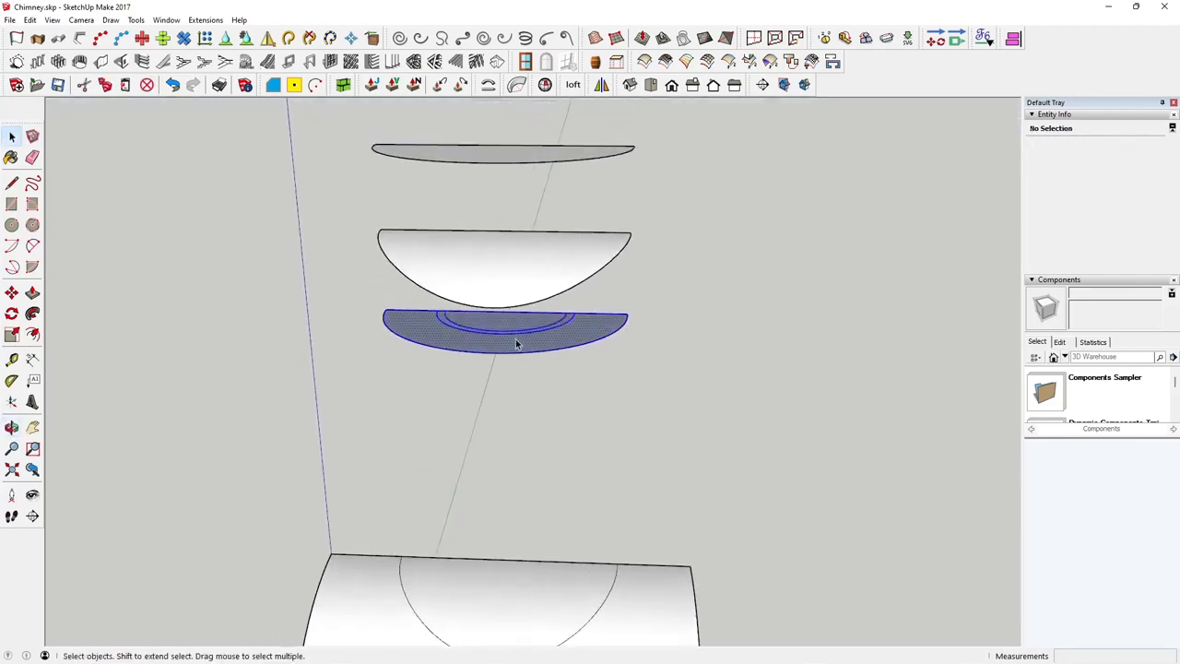
key("Delete")
Step: Copy the semicircular face with the concentric arcs about 1.44 m straight down onto the plain flat semicircle of the lower set
middle_click_drag(552, 362, 580, 488)
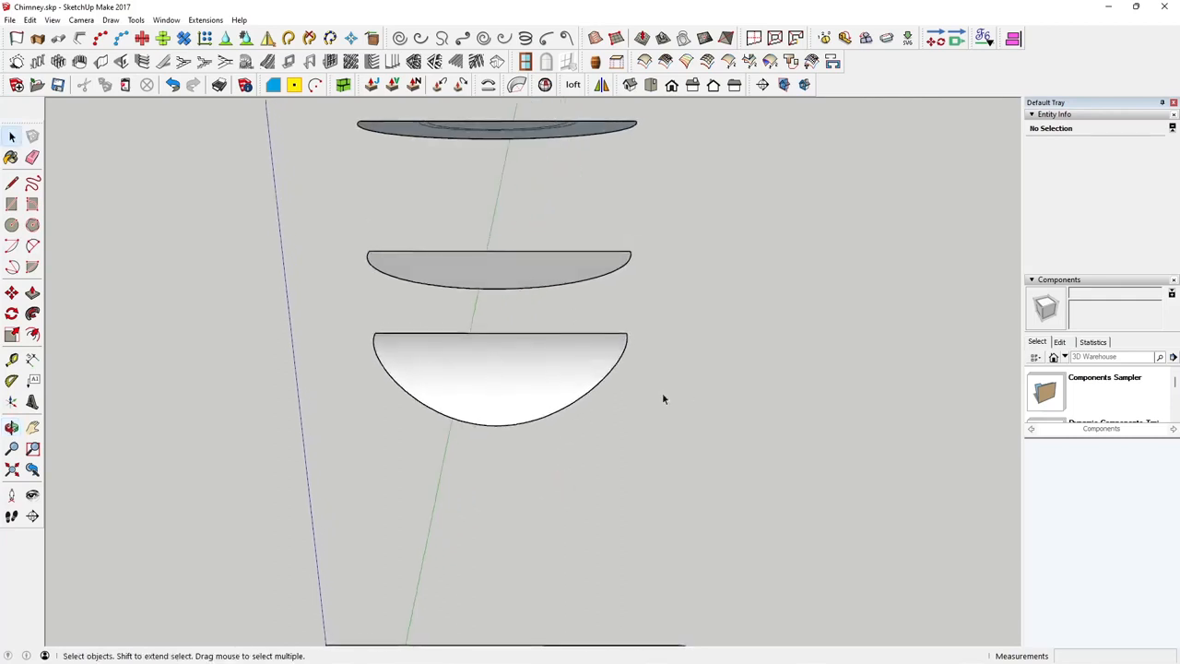
middle_click_drag(662, 398, 622, 466)
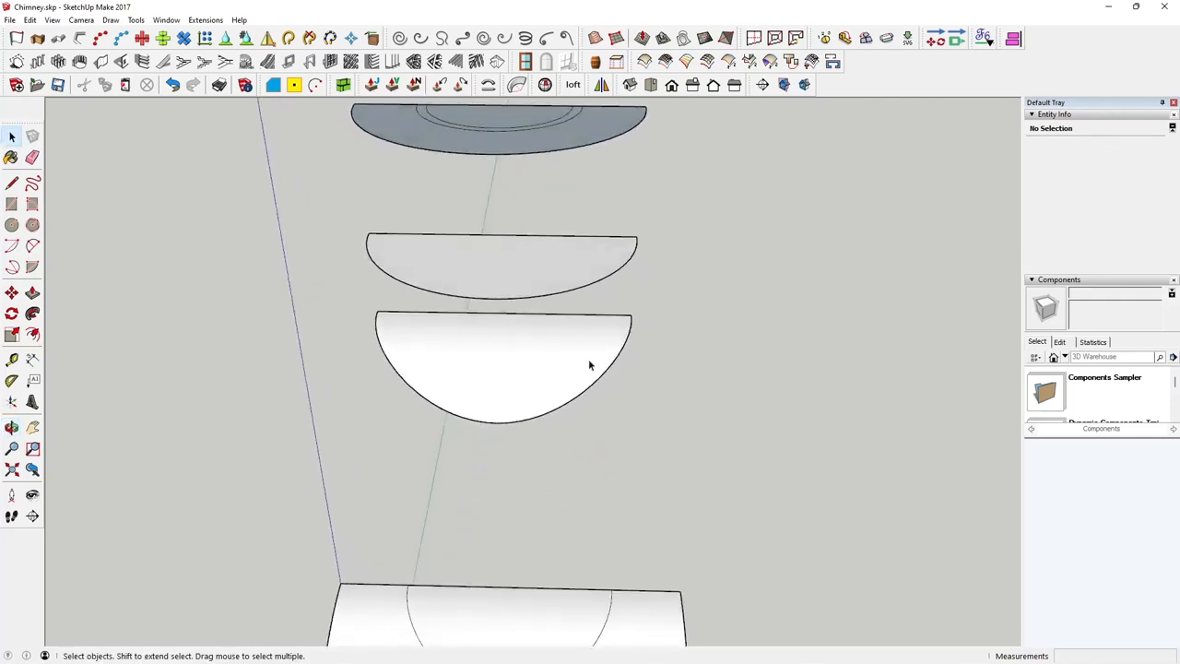
scroll(513, 356, "up", 2)
middle_click_drag(519, 359, 553, 397)
scroll(540, 331, "down", 2)
left_click(519, 314)
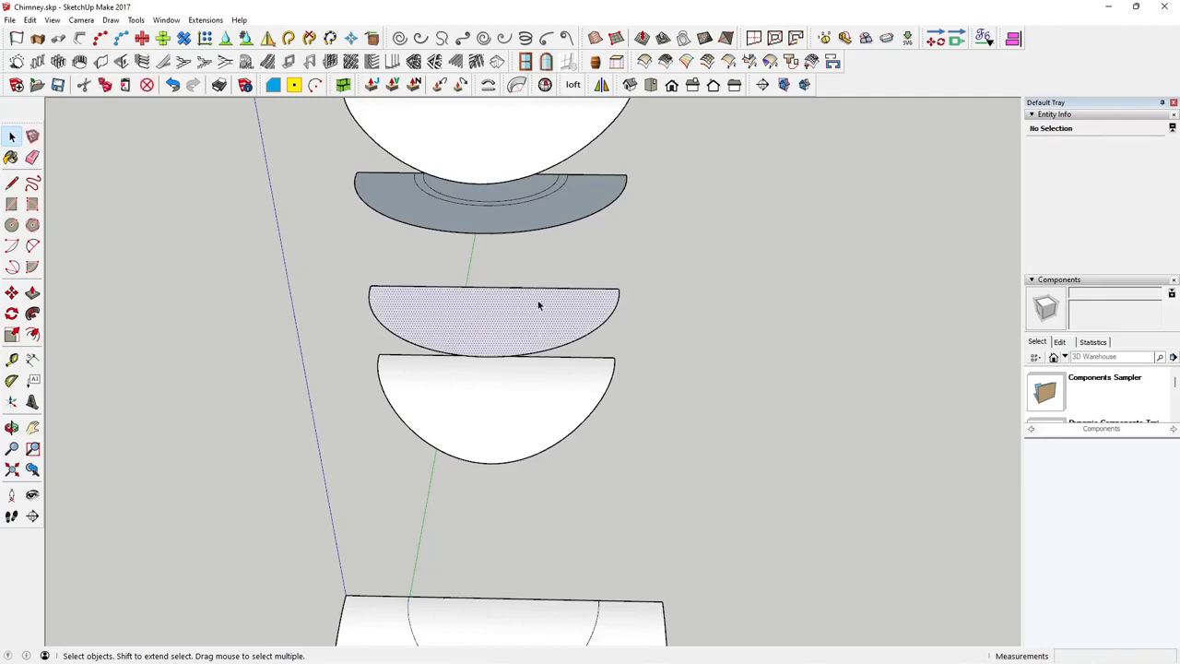
triple_click(555, 204)
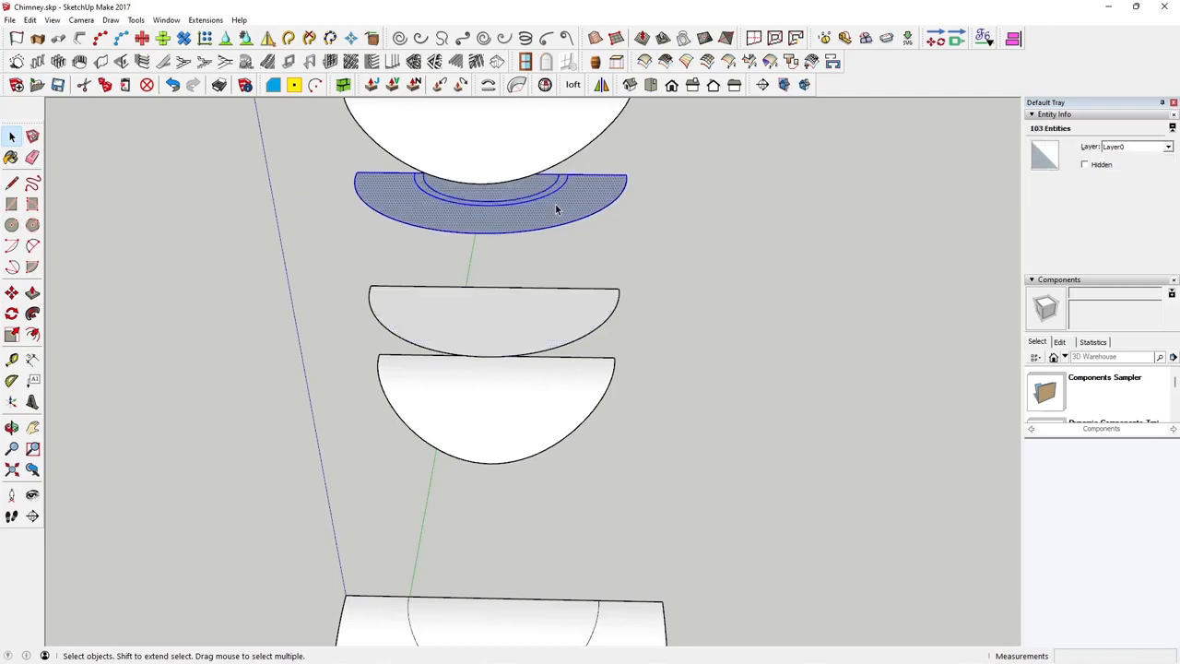
left_click(12, 293)
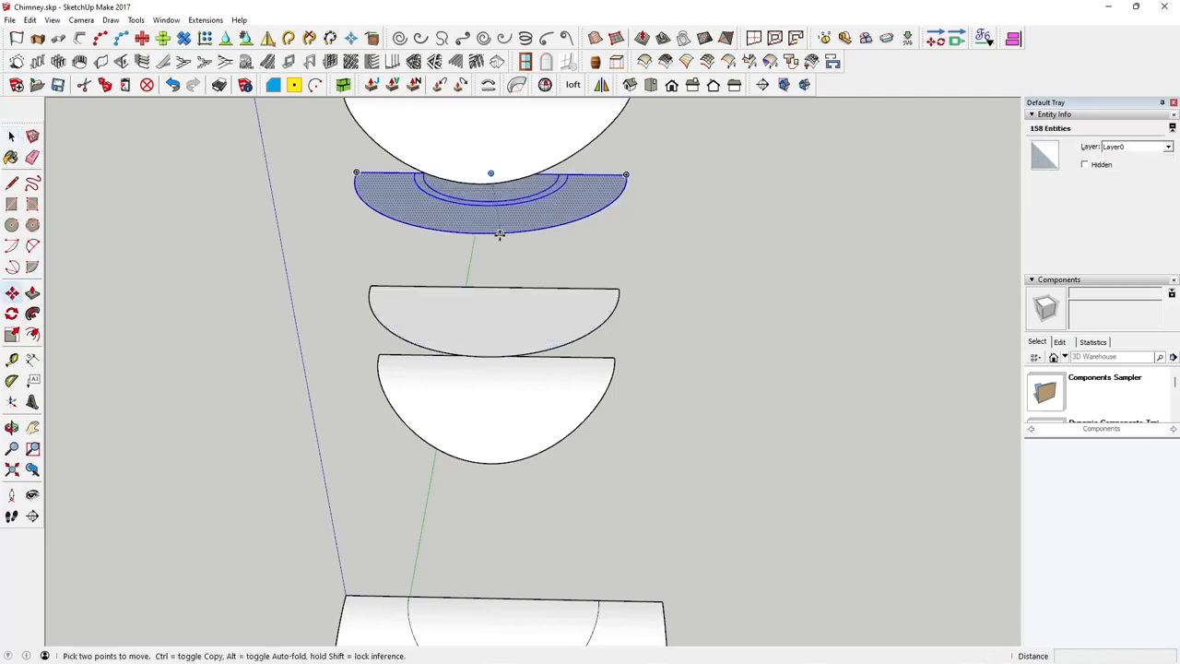
left_click(498, 235, "ctrl")
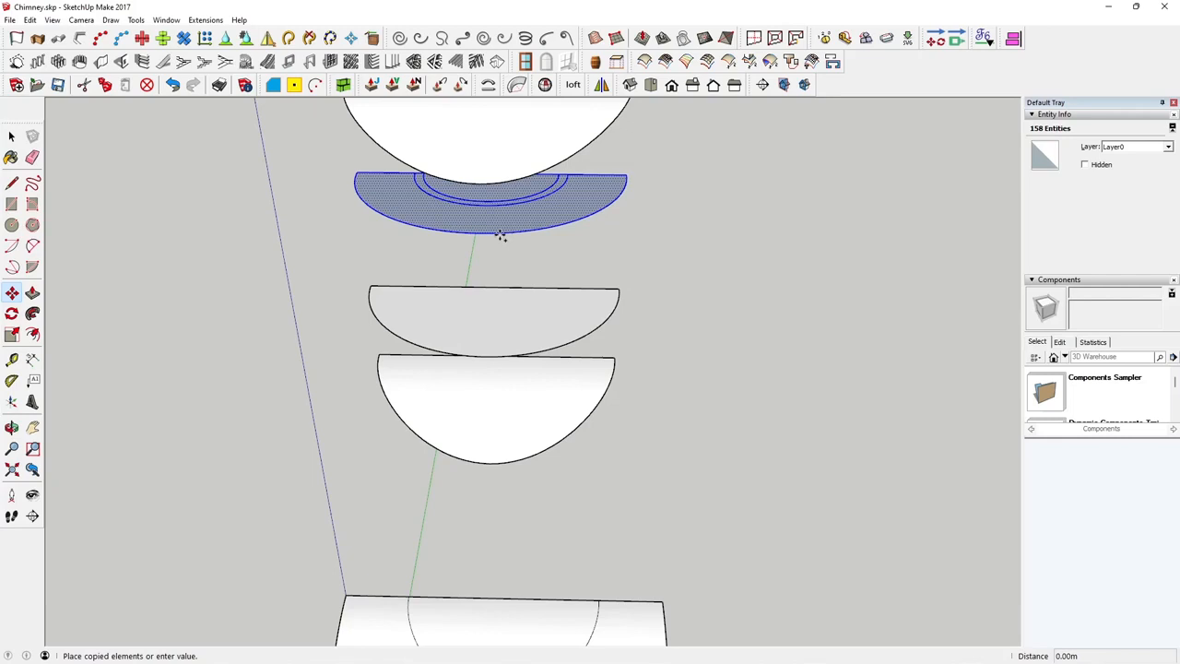
left_click(569, 322)
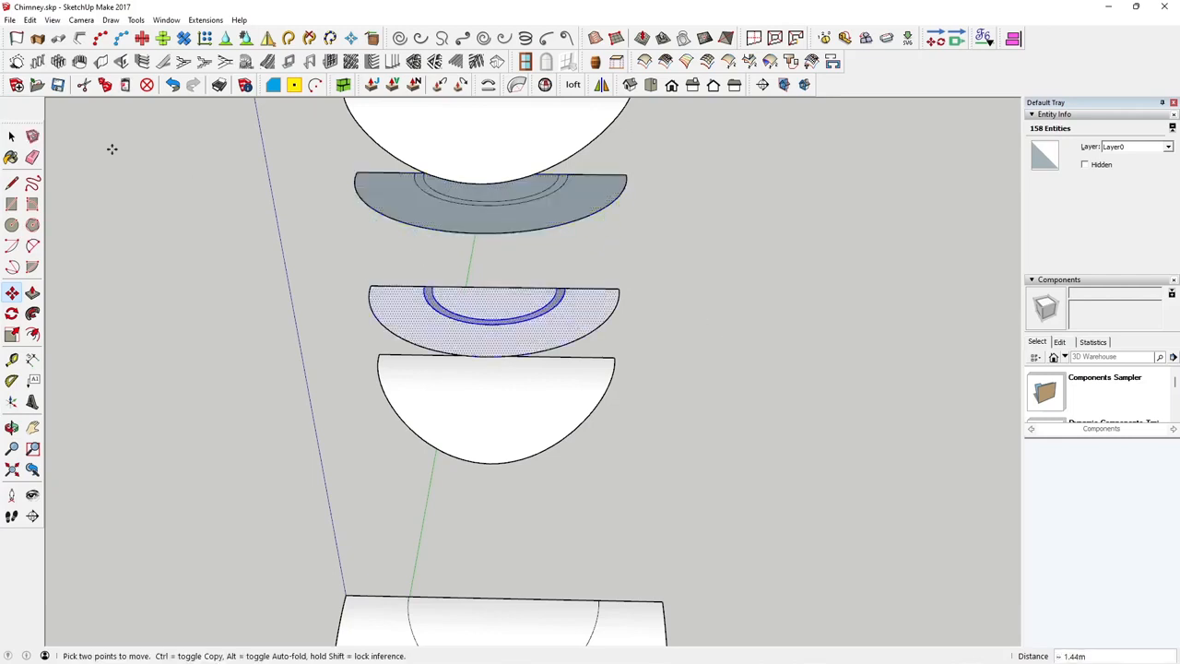
left_click(11, 136)
left_click(701, 392)
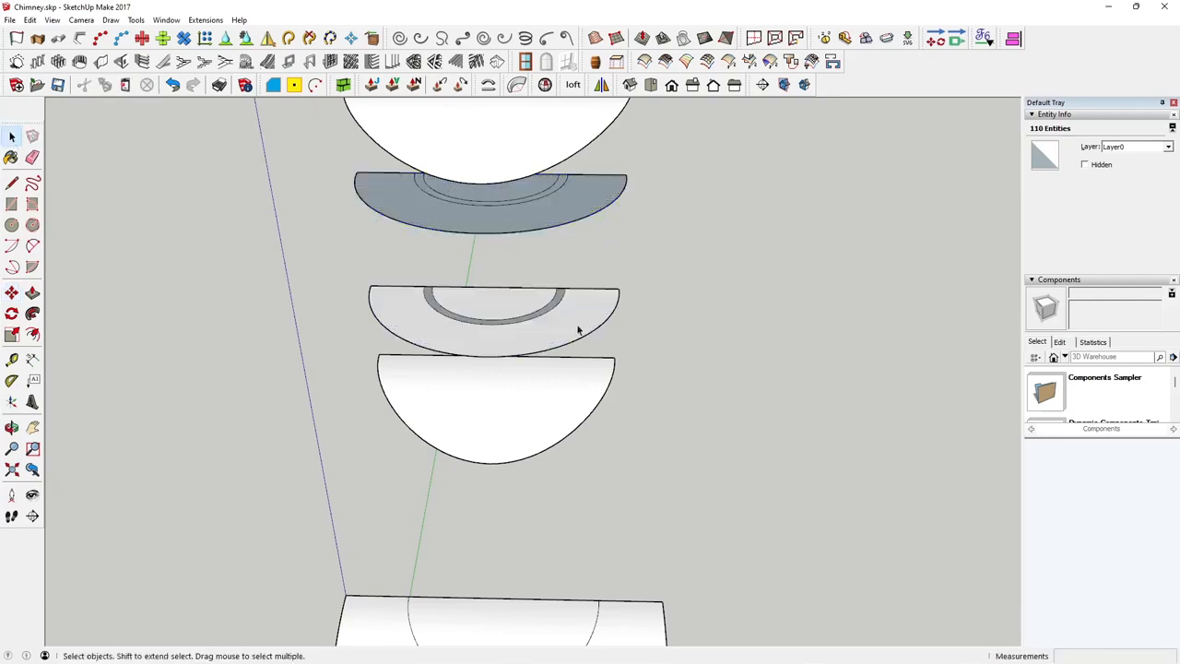
Step: Delete the copied profile's outer band and the straight edges inside and beside the thin ring, keeping only the ring
left_click(576, 326)
middle_click_drag(575, 327, 600, 298)
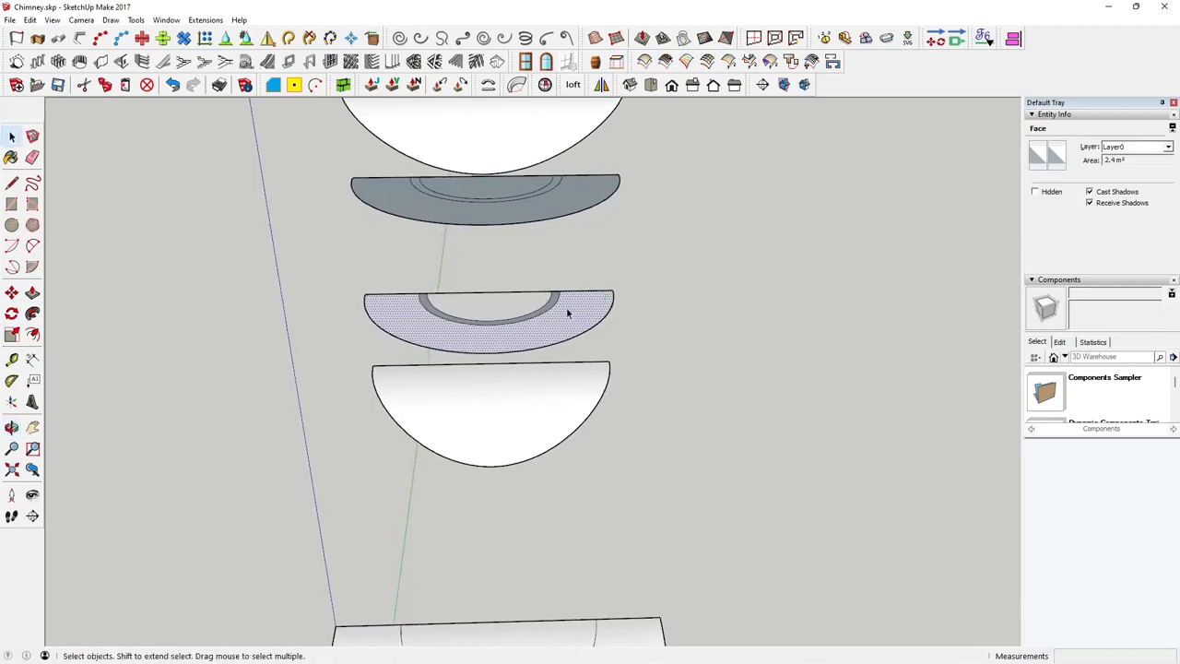
scroll(556, 320, "up", 4)
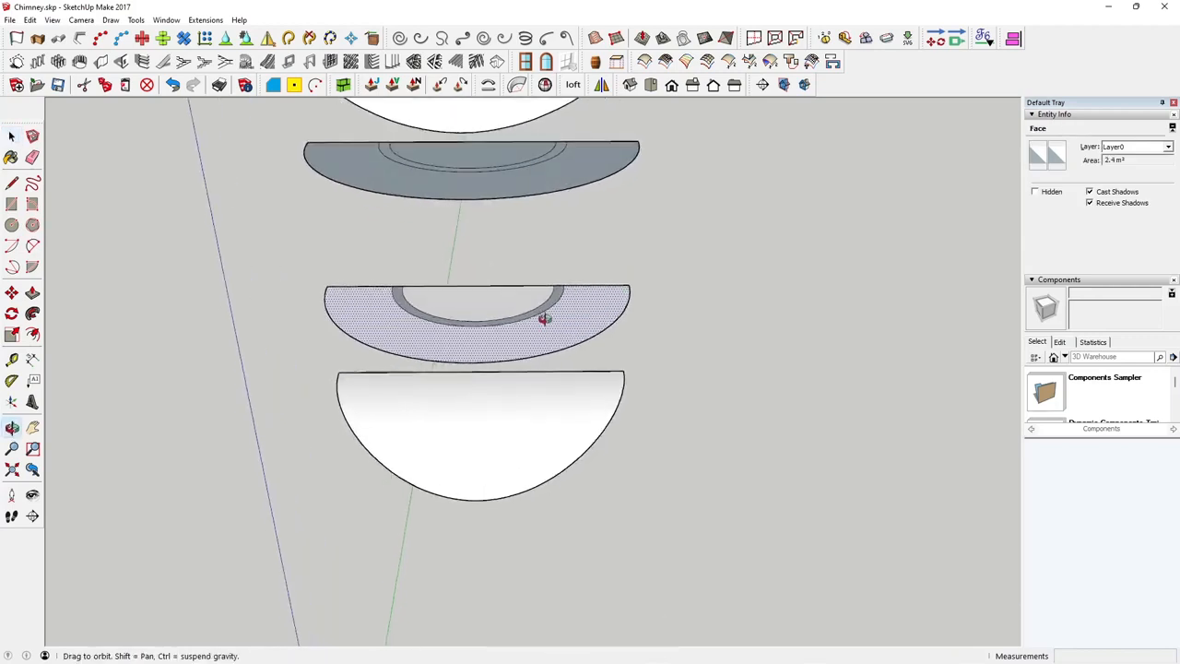
left_click(590, 343)
key("Delete")
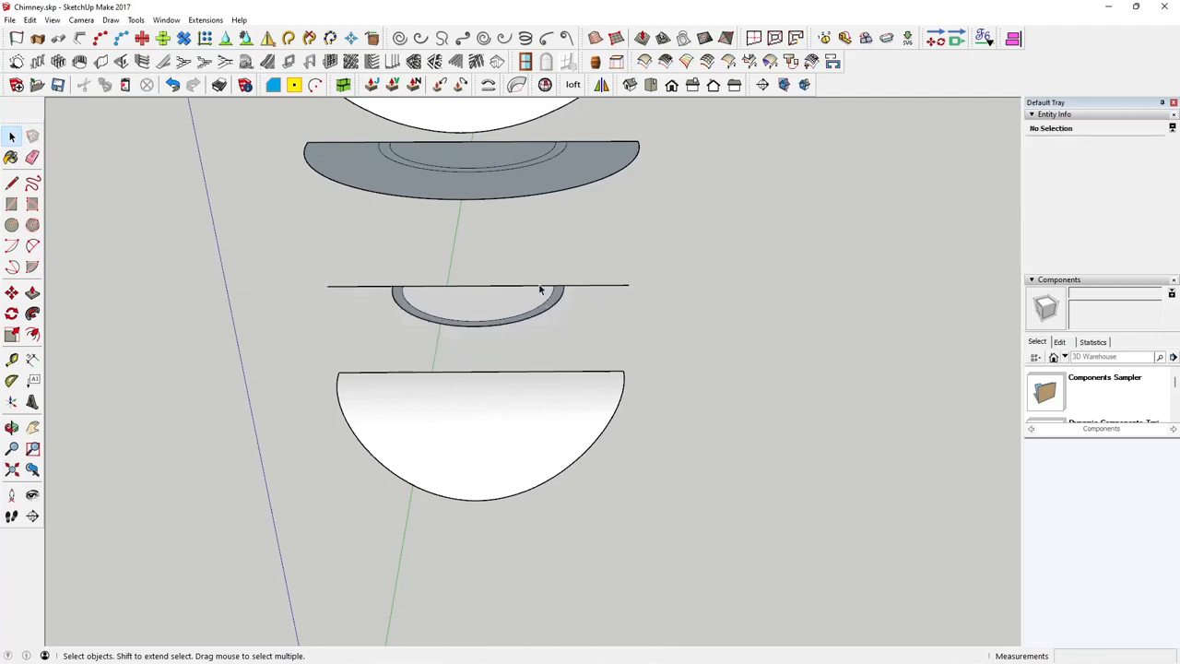
left_click(540, 287)
key("Delete")
left_click(583, 287)
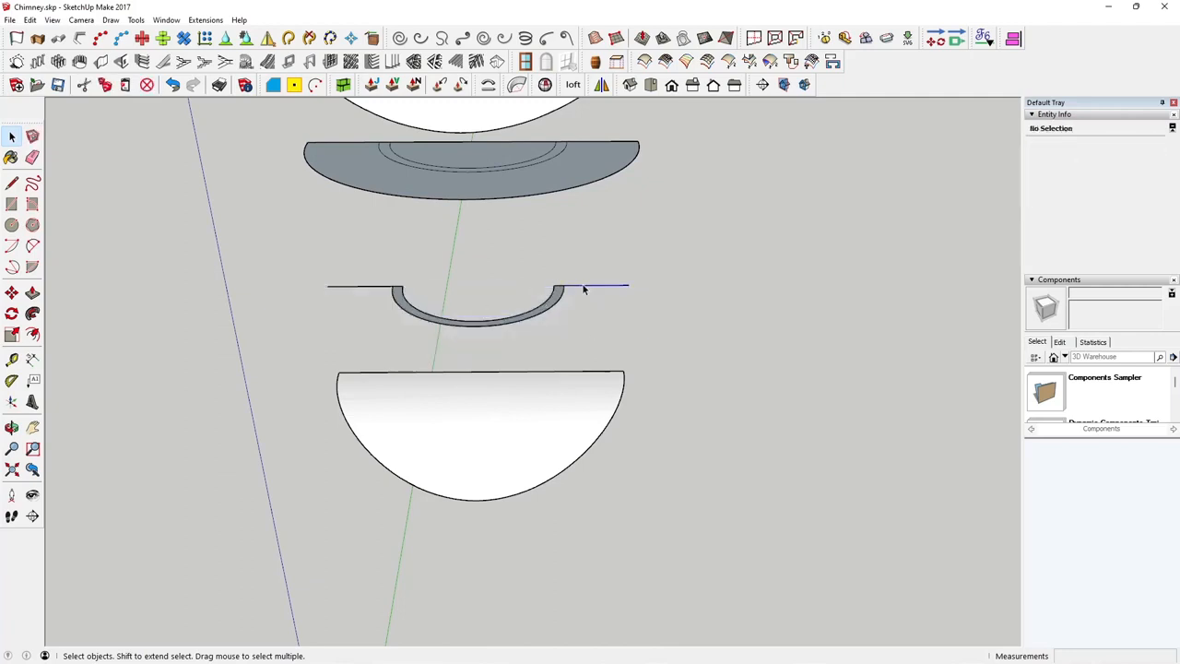
key("Delete")
left_click(381, 287)
key("Delete")
Step: Delete the thin ring's inner arc and its two short end edges, keeping only the outer arc
left_click(425, 317)
key("Delete")
left_click(400, 288)
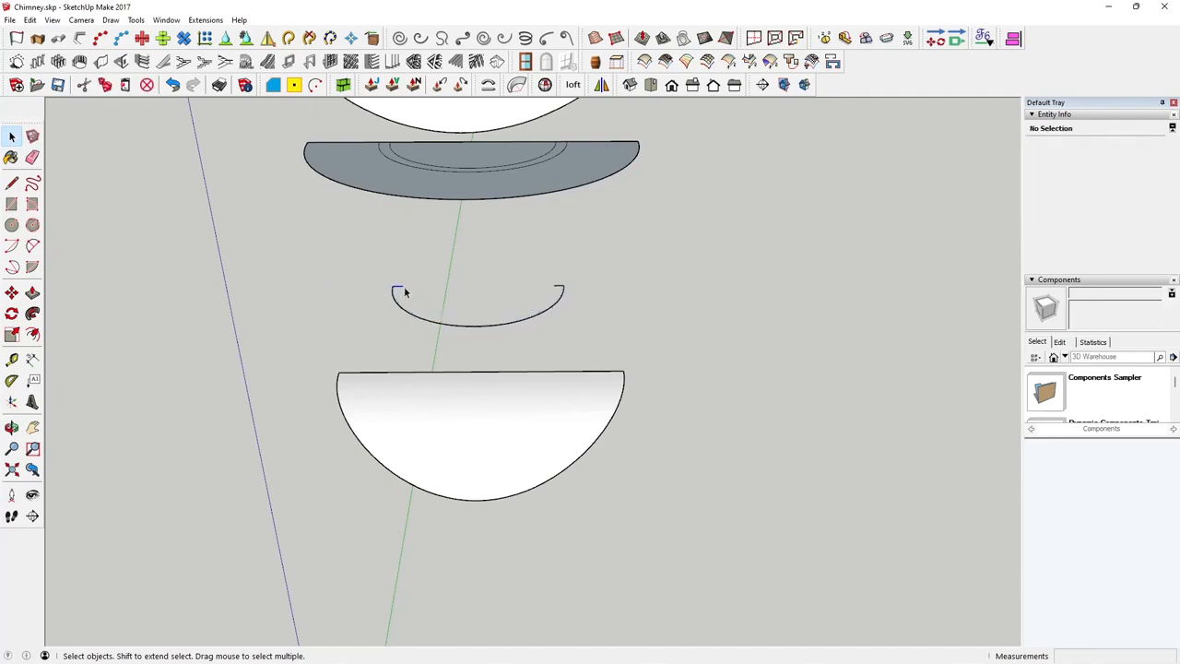
key("Delete")
left_click(558, 289)
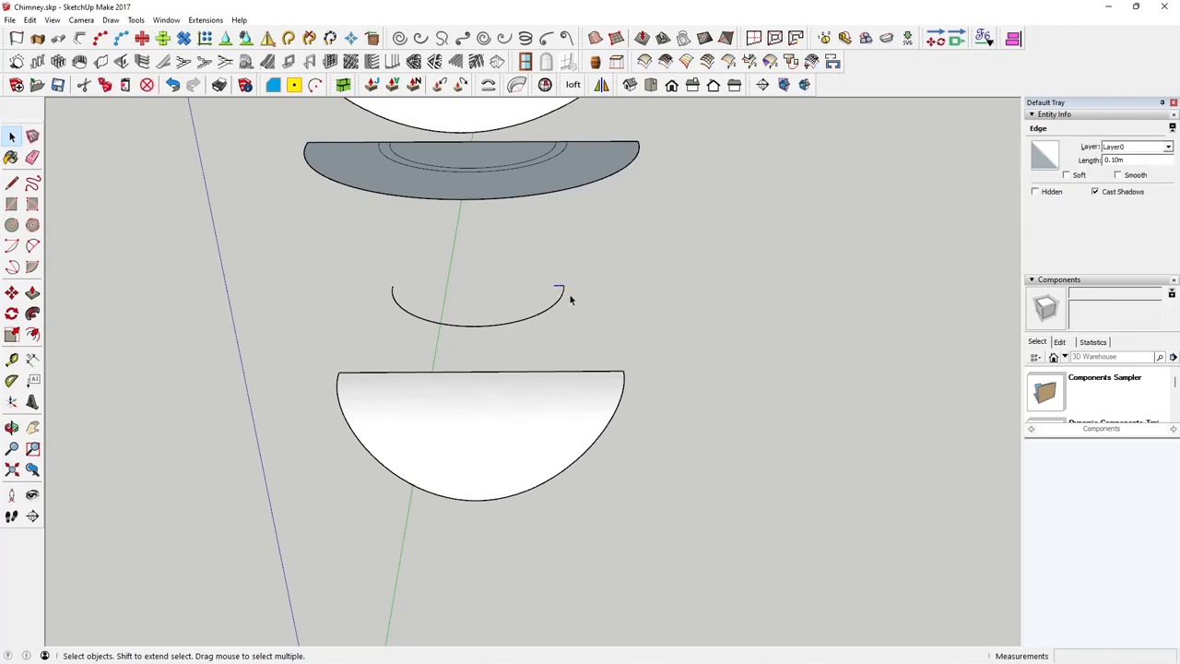
key("Delete")
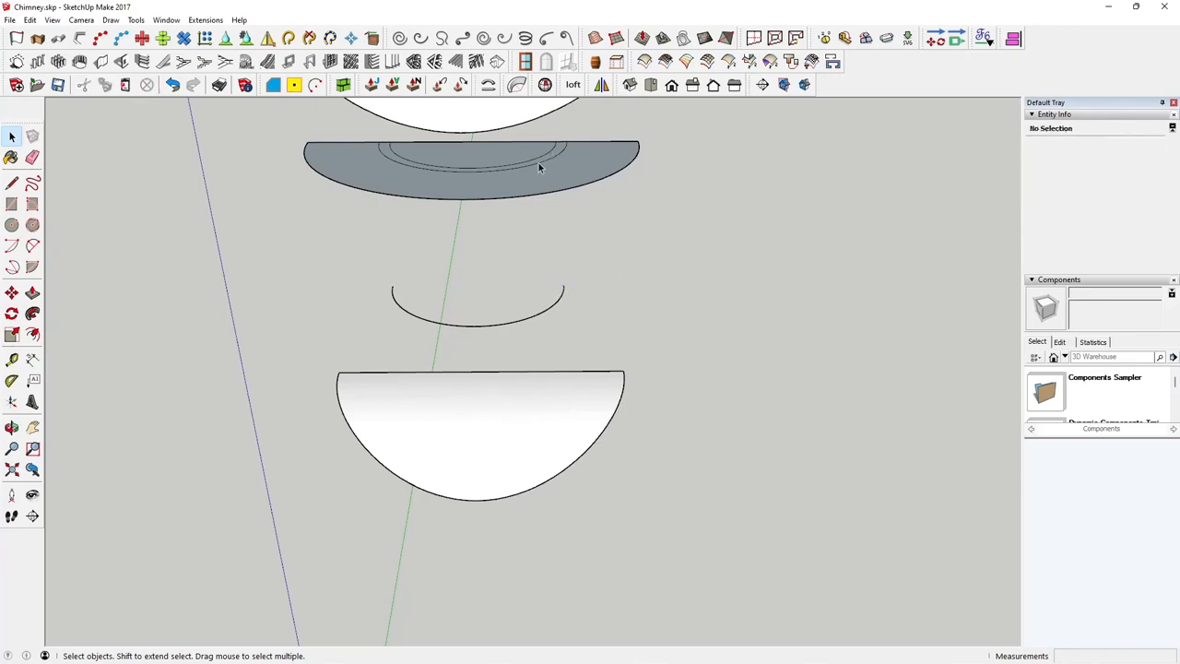
Step: Delete the lowest curved patch's surface and straight back edge, keeping only its curved outline
left_click(581, 402)
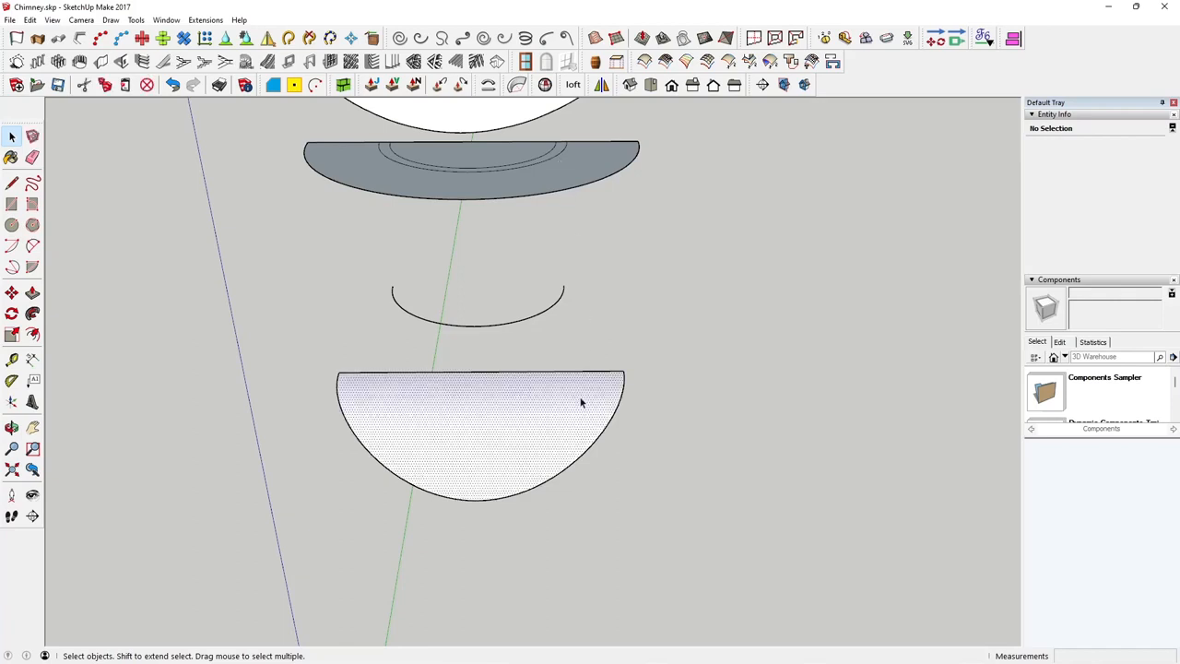
key("Delete")
left_click(570, 372)
key("Delete")
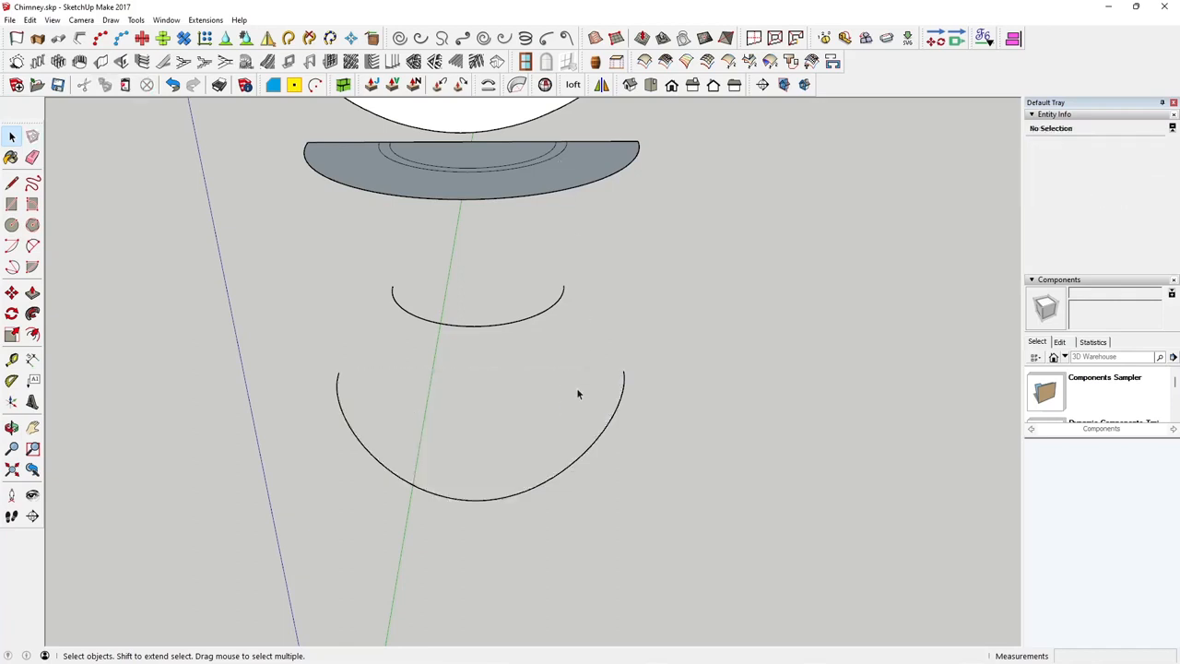
Step: Weld all the connected edges of the lower curved outline into a single curve with SuperWeld
left_click(514, 324)
right_click(513, 327)
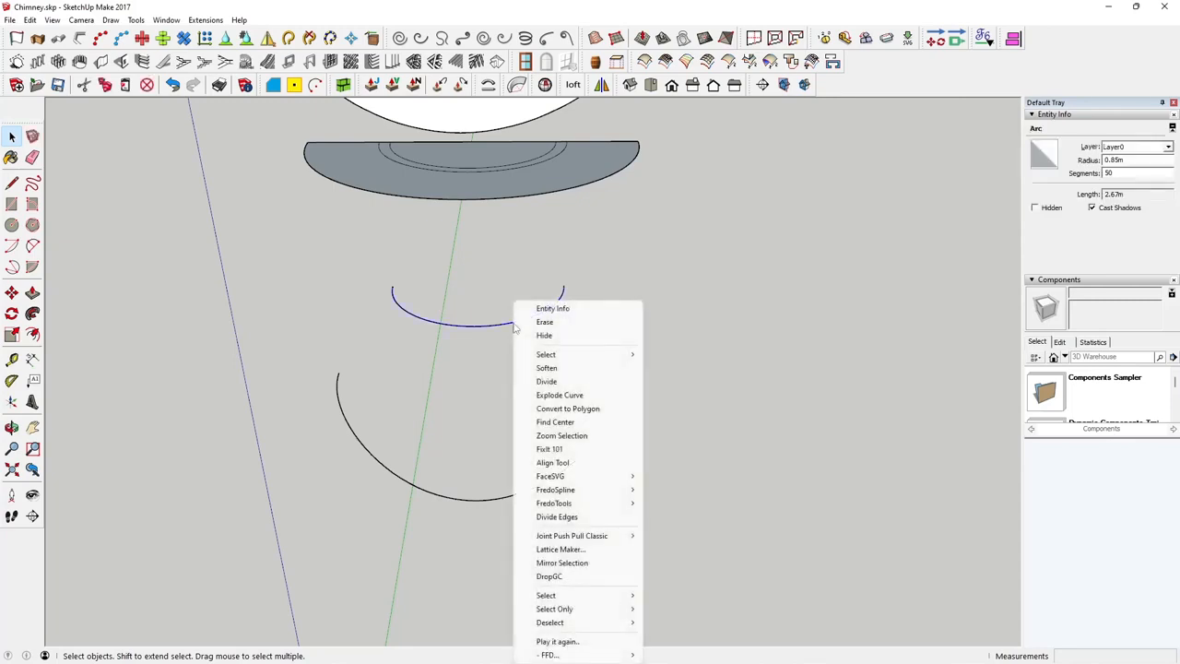
left_click(489, 329)
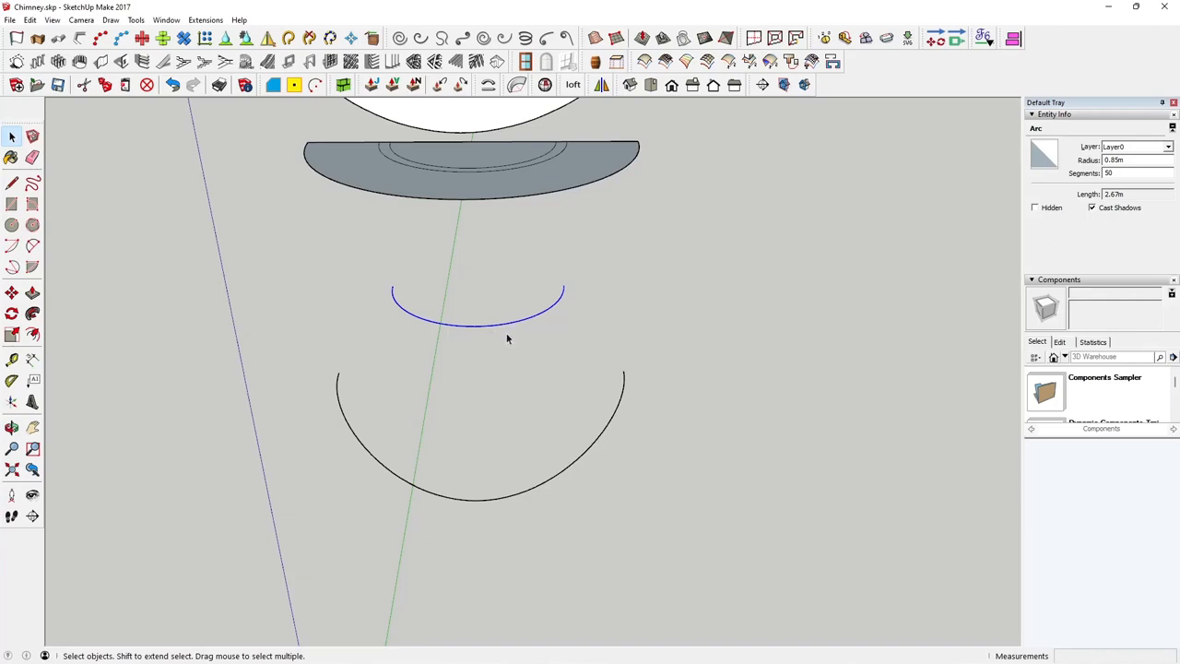
left_click(560, 475)
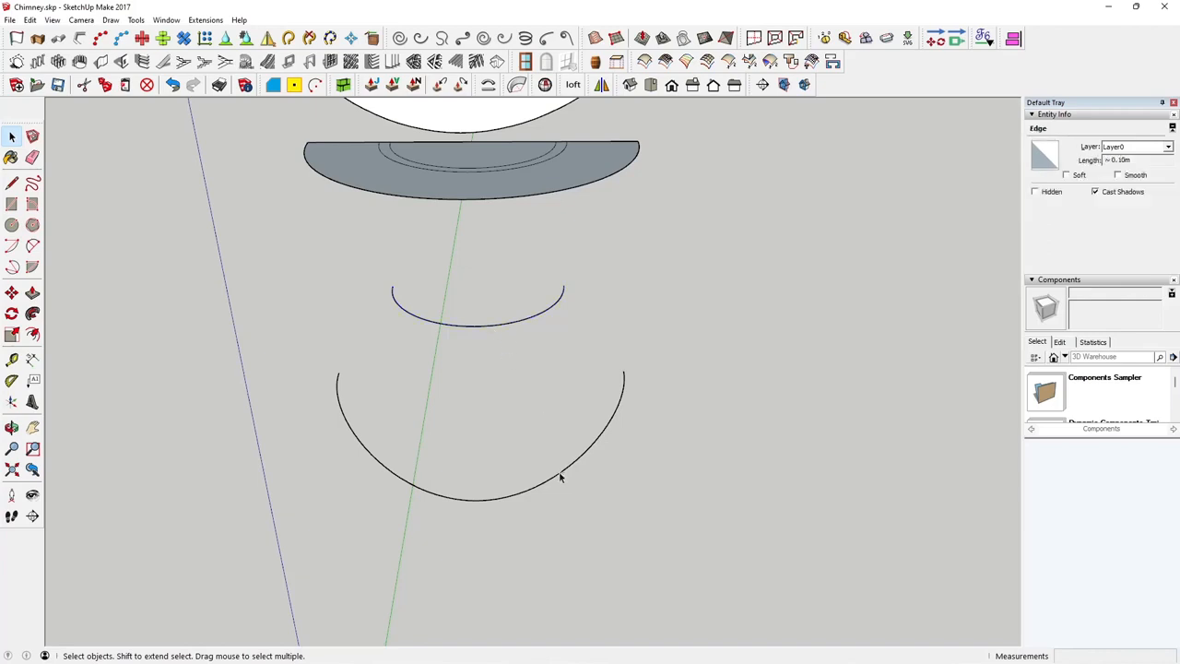
left_click(500, 327)
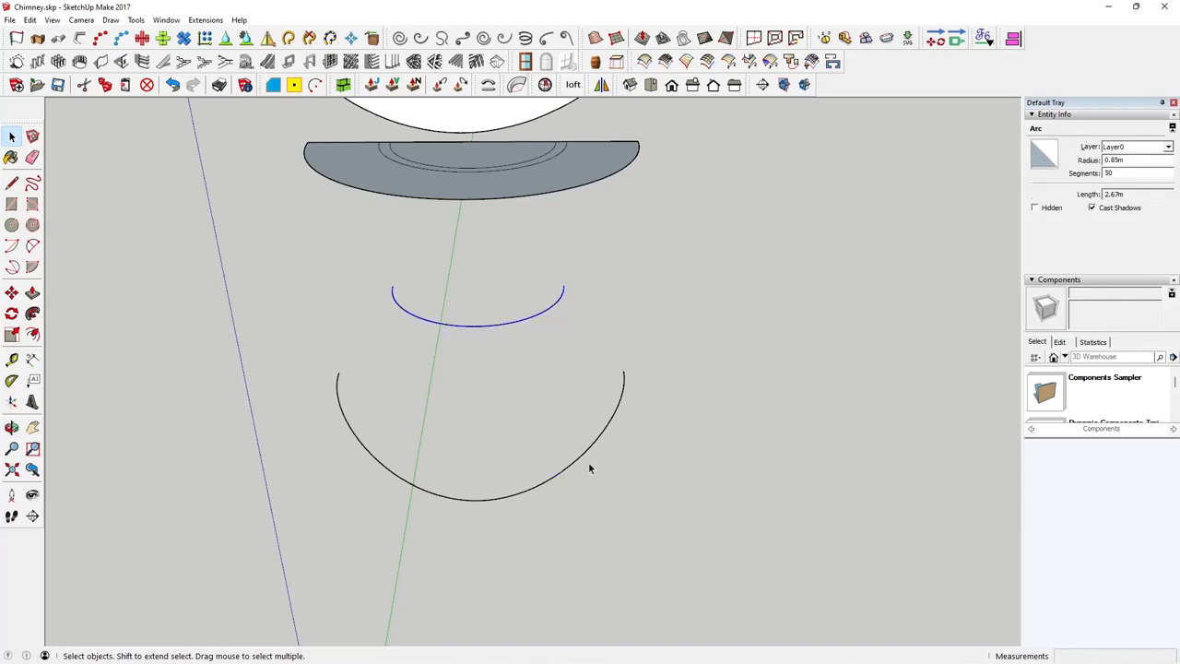
left_click(575, 468)
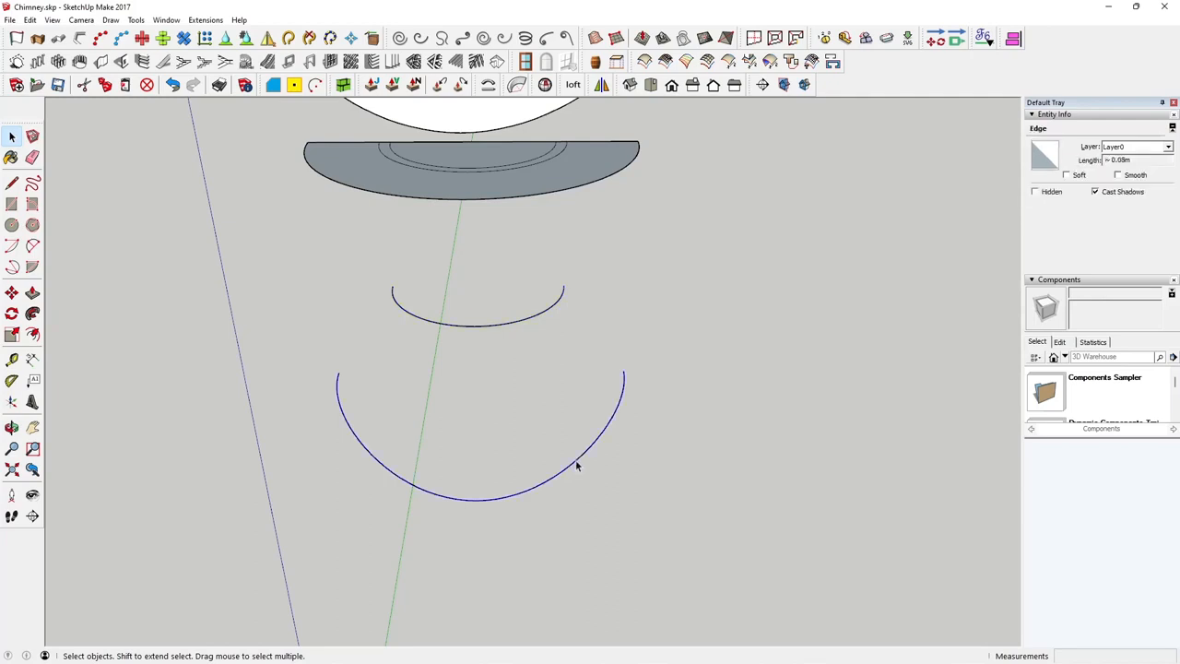
triple_click(576, 465)
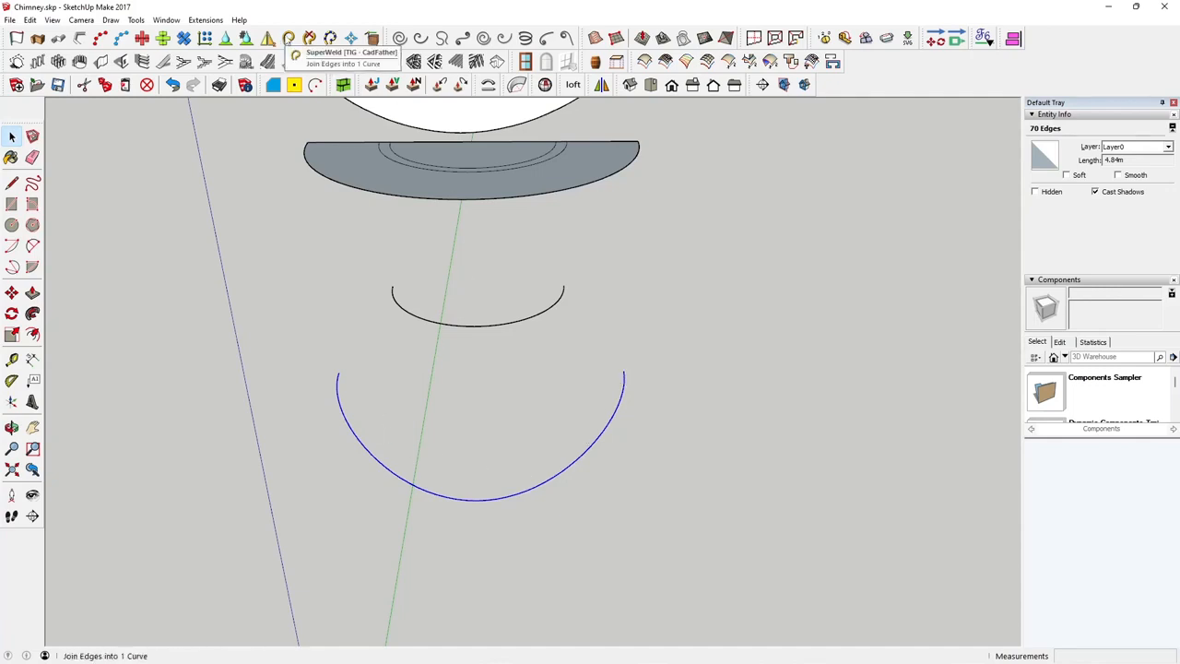
left_click(287, 38)
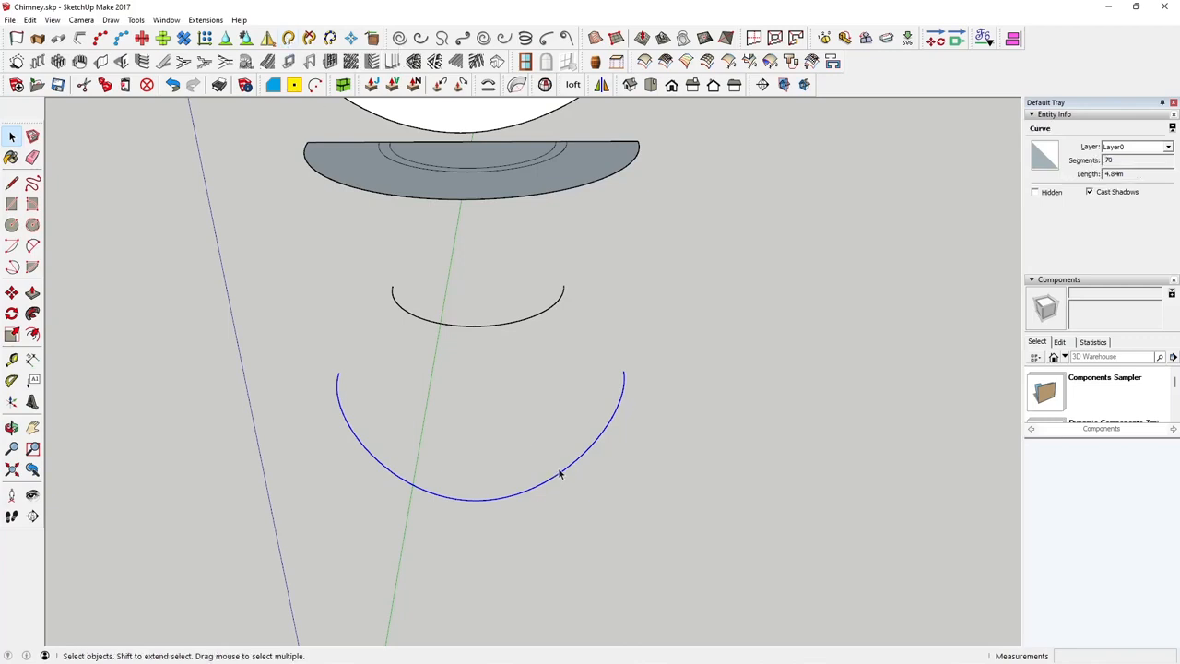
Step: Group the upper arc together with the welded lower curve
left_click(521, 327)
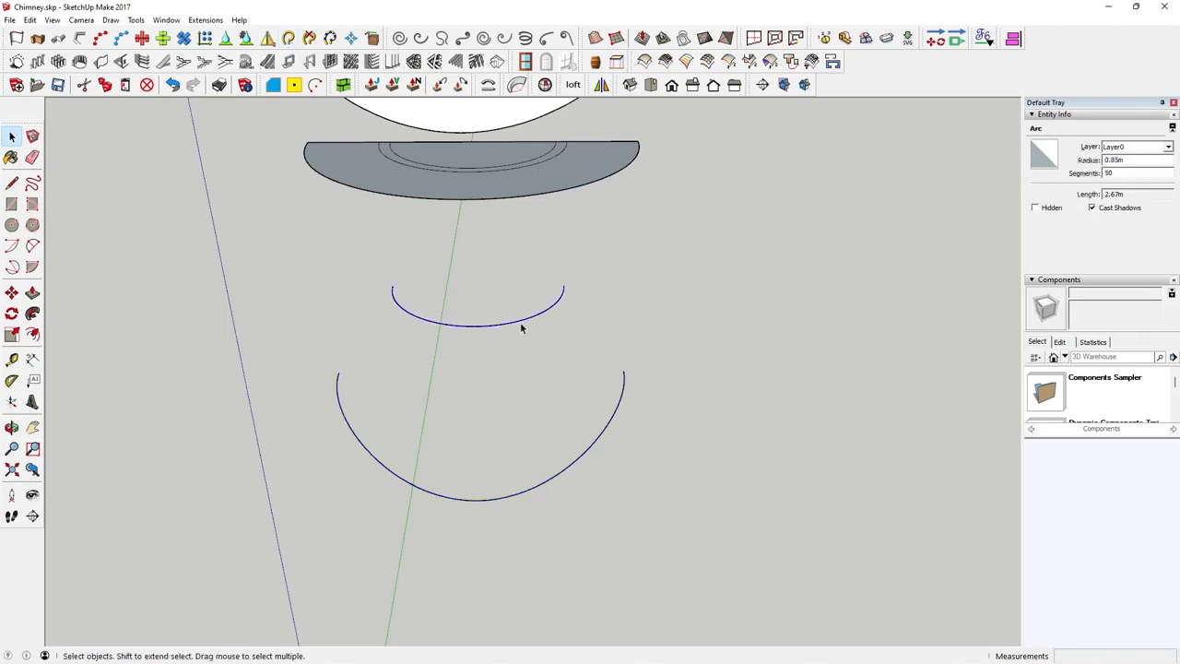
left_click(599, 444, "shift")
right_click(600, 444)
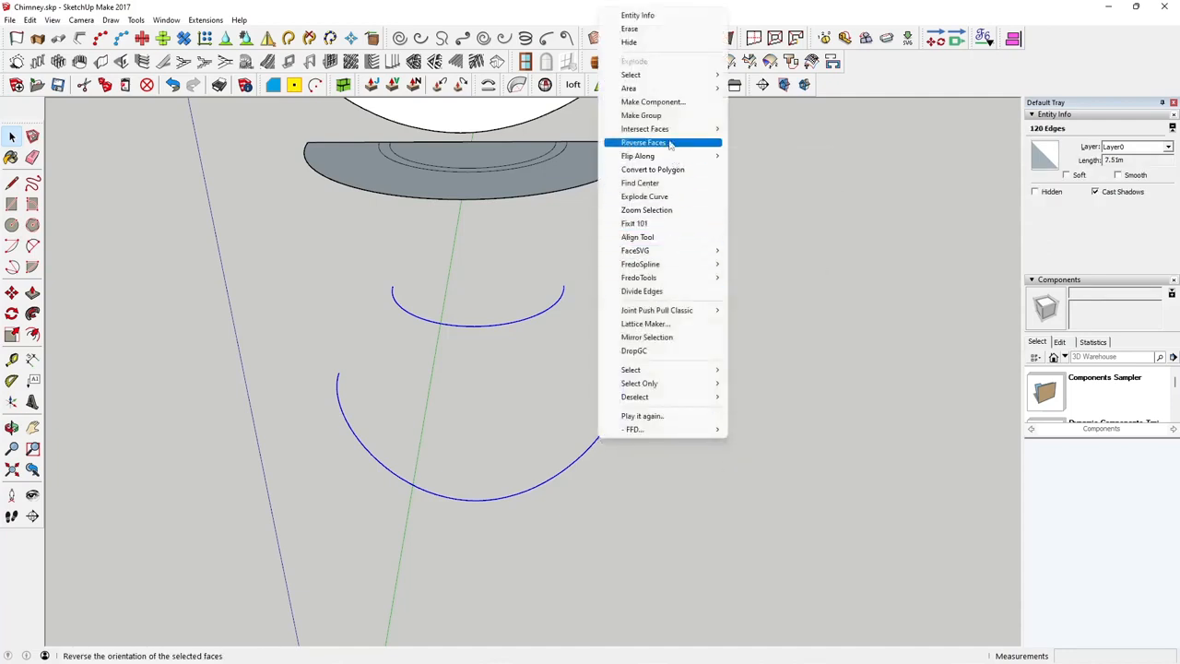
left_click(642, 116)
middle_click_drag(655, 537, 637, 427)
left_click(701, 484)
Step: Draw a vertical 0.65 m by 1.00 m rectangle between the matching ends of the lower curve and the upper arc
middle_click_drag(661, 498, 665, 450, "shift")
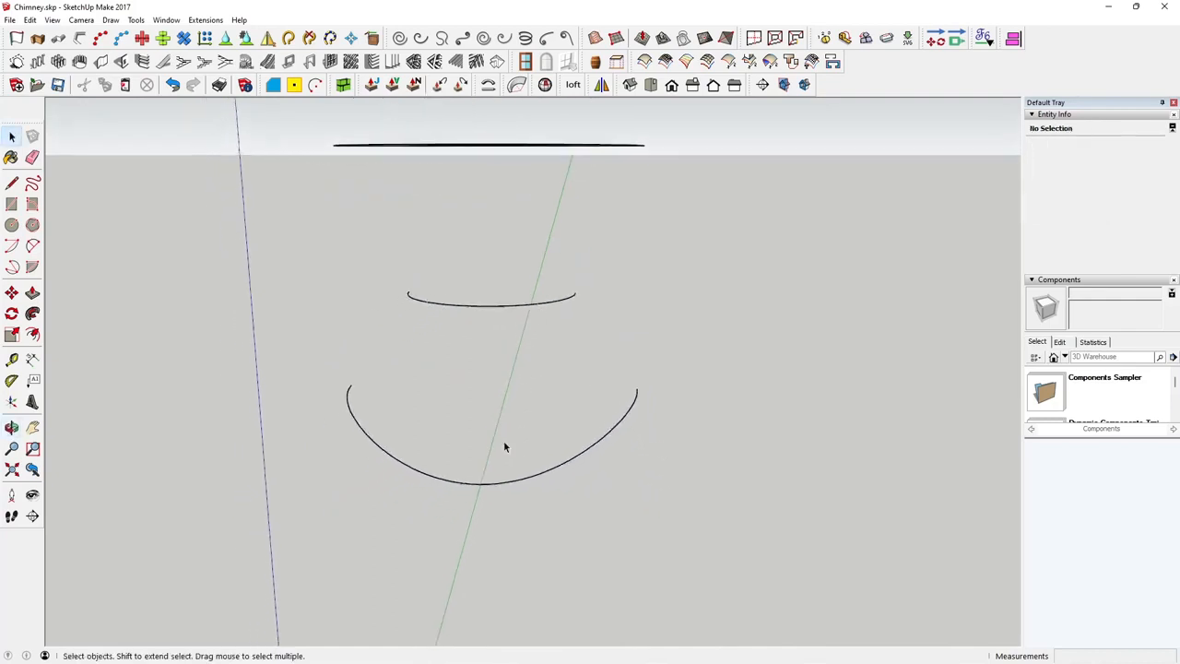
middle_click_drag(558, 438, 381, 394)
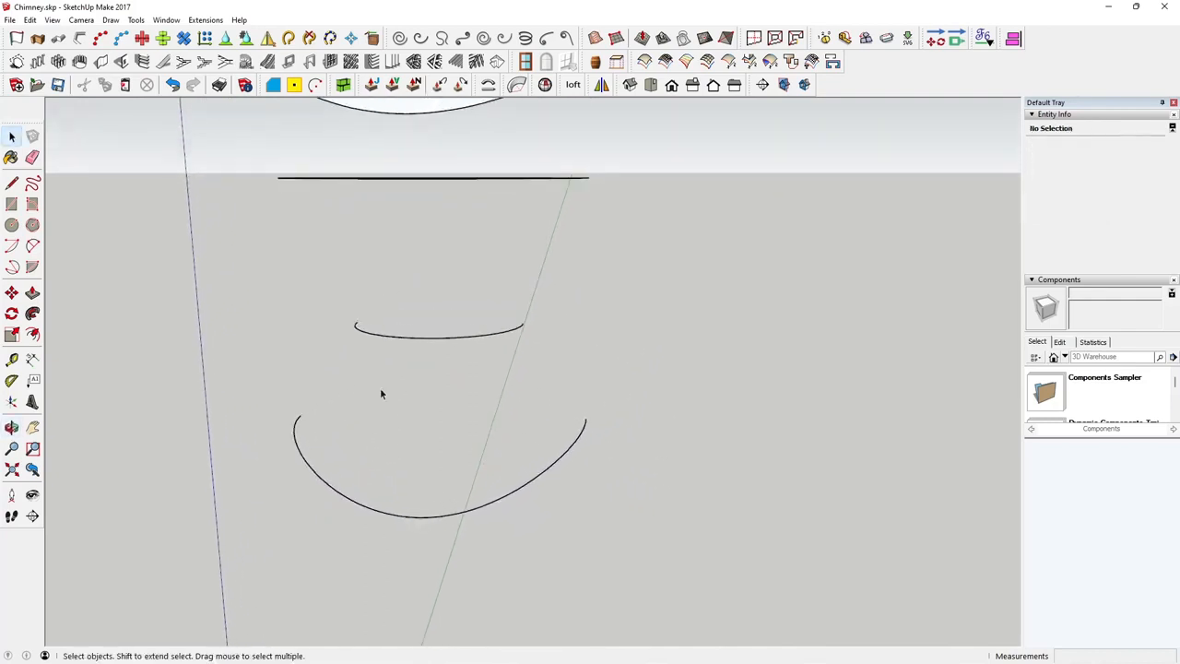
left_click(11, 204)
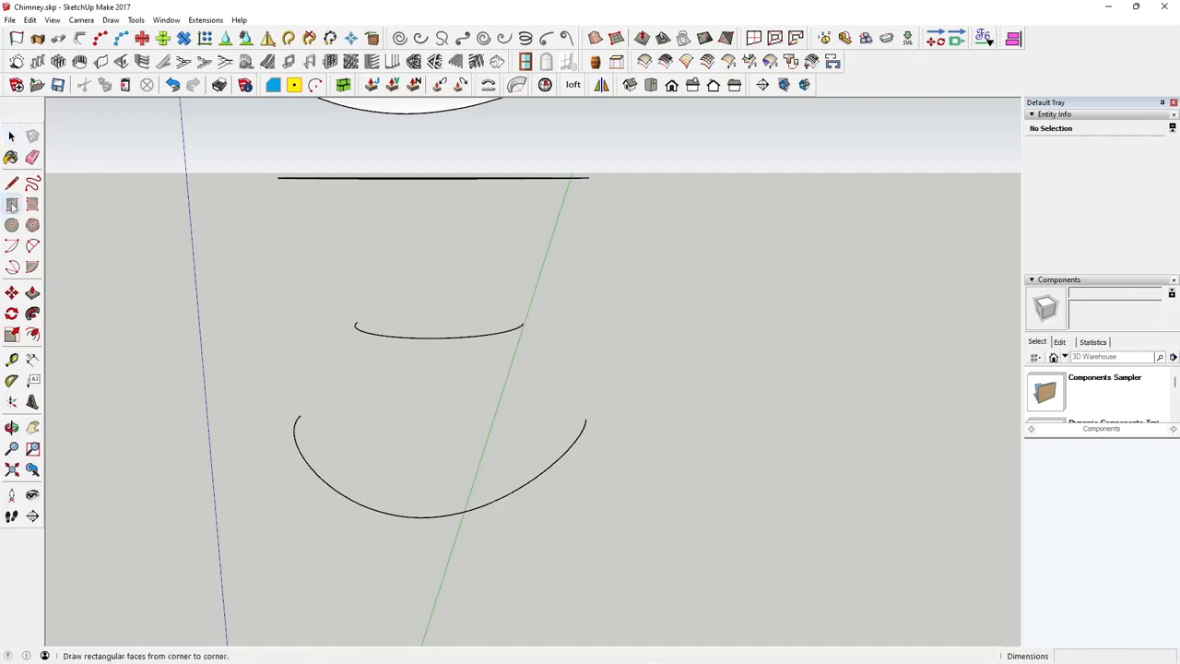
left_click(585, 419)
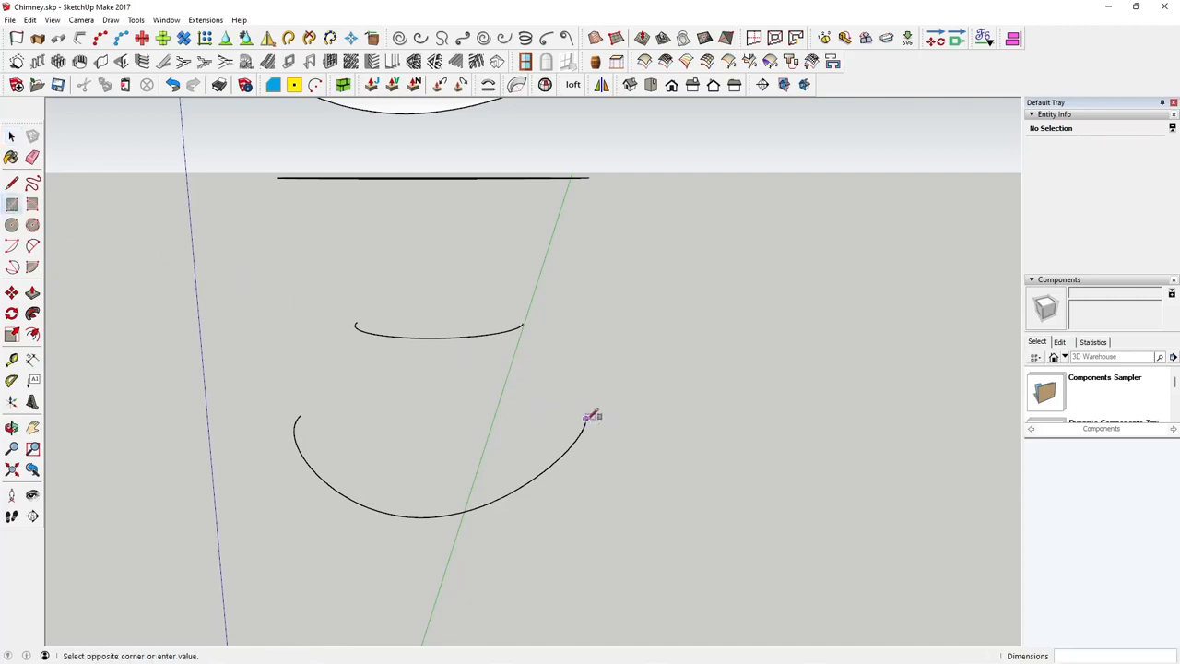
left_click(523, 322)
left_click(11, 136)
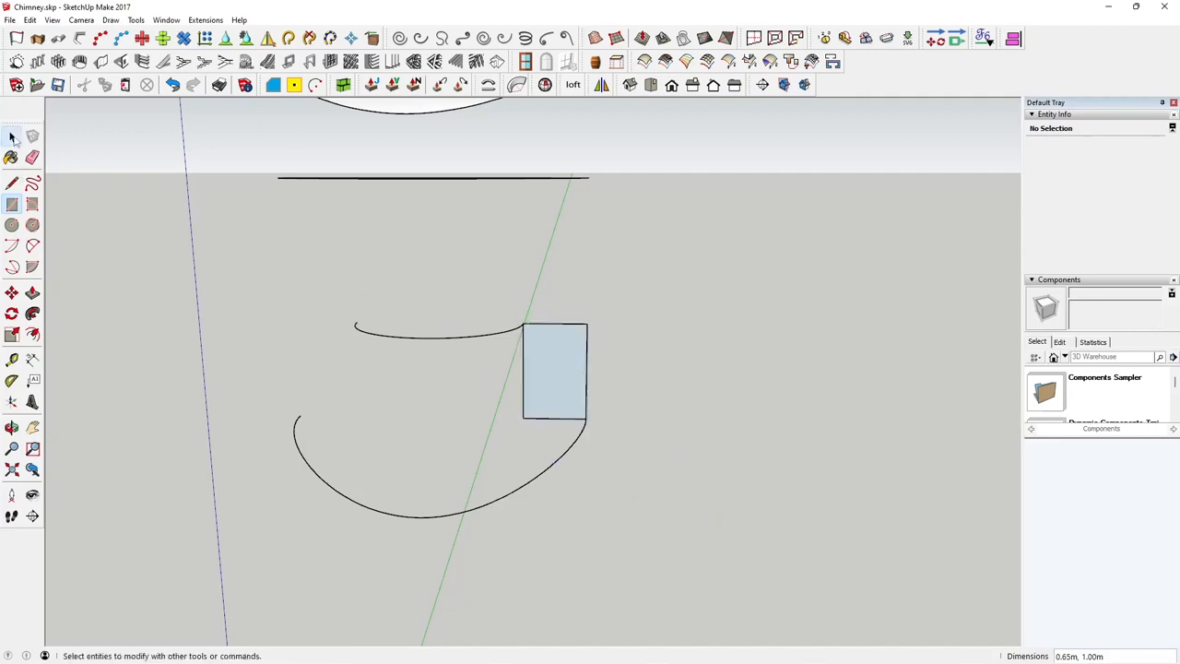
Step: Place a horizontal guide line 0.5 m above the rectangle's bottom edge
middle_click_drag(496, 409, 554, 388)
scroll(530, 435, "up", 3)
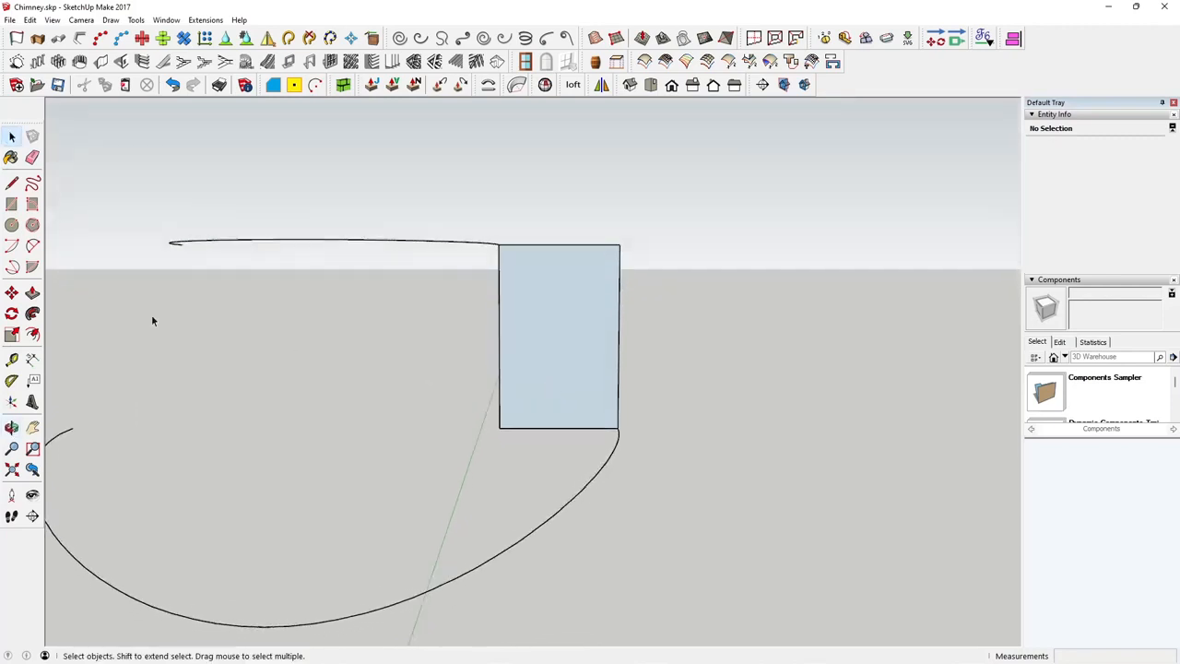
left_click(11, 359)
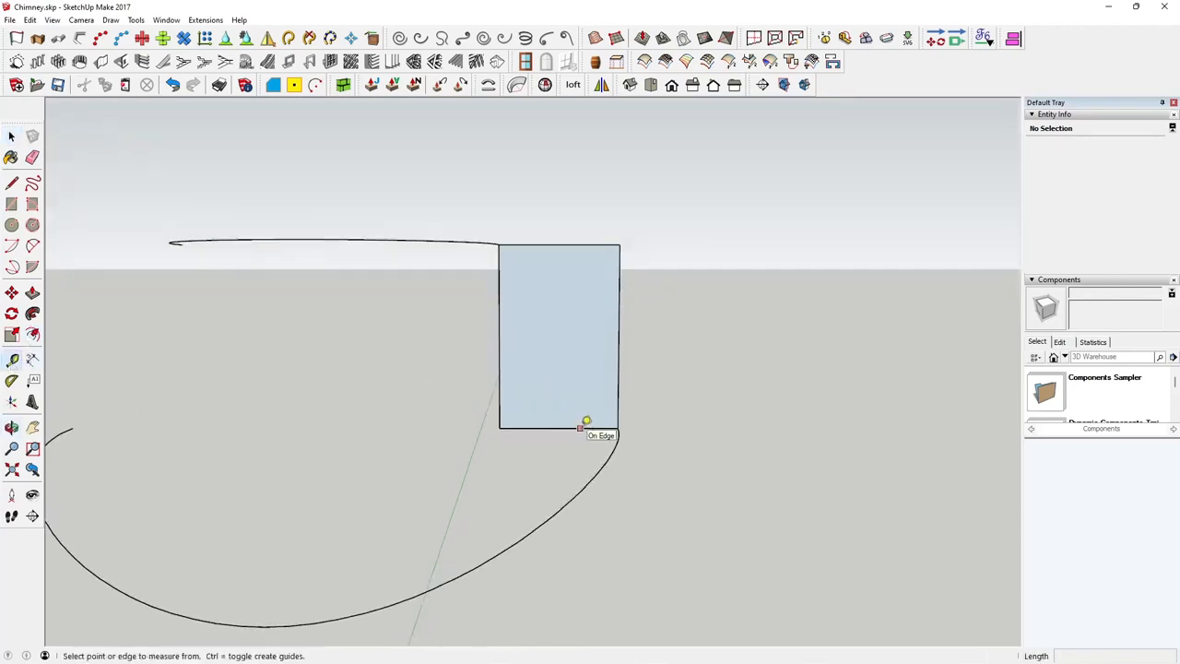
left_click(581, 427)
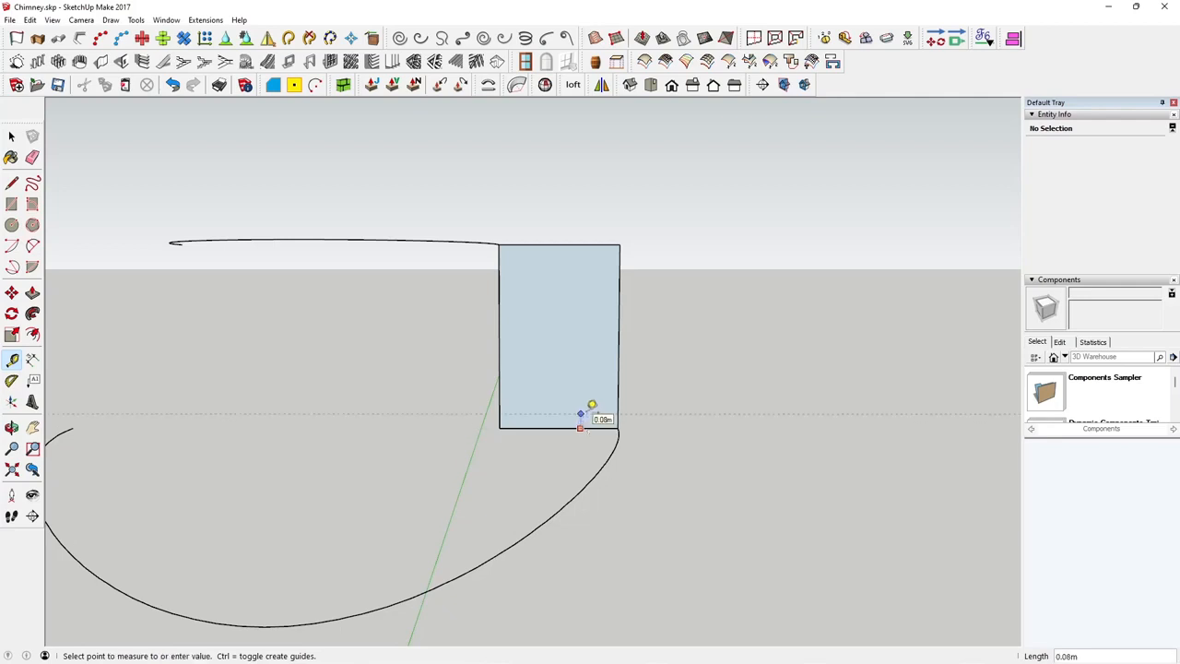
type(".")
type(".5")
key("Return")
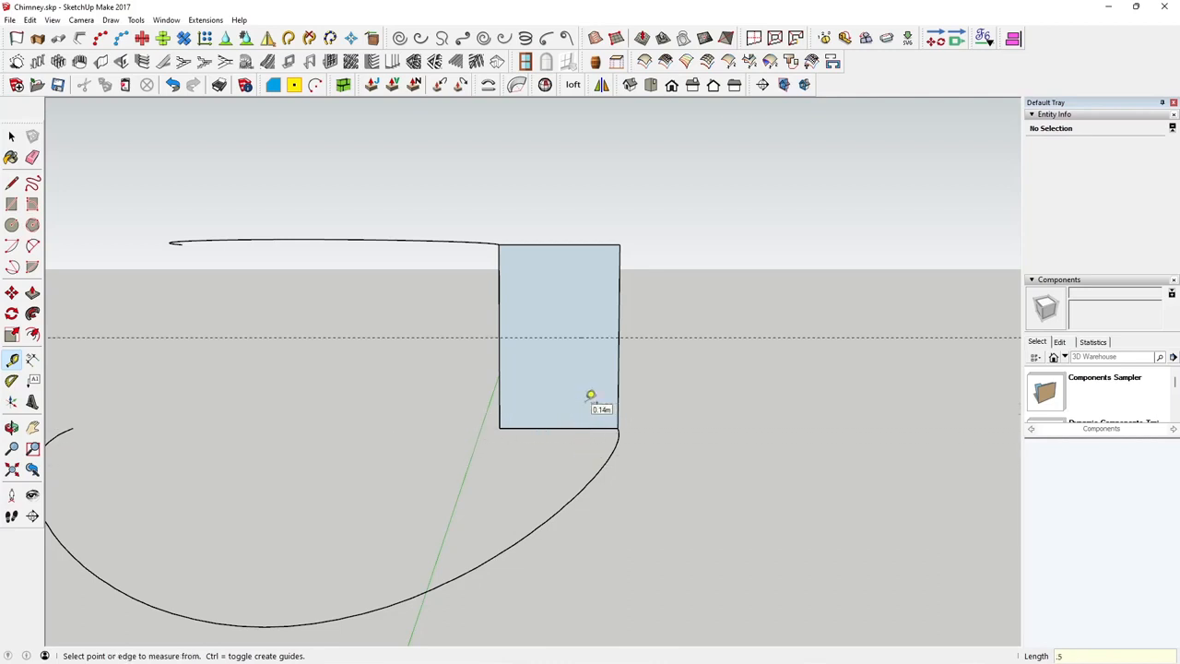
Step: Undo the last guide line and place a horizontal guide 0.05 m above the rectangle's bottom edge instead
key("ctrl+z")
left_click(575, 428)
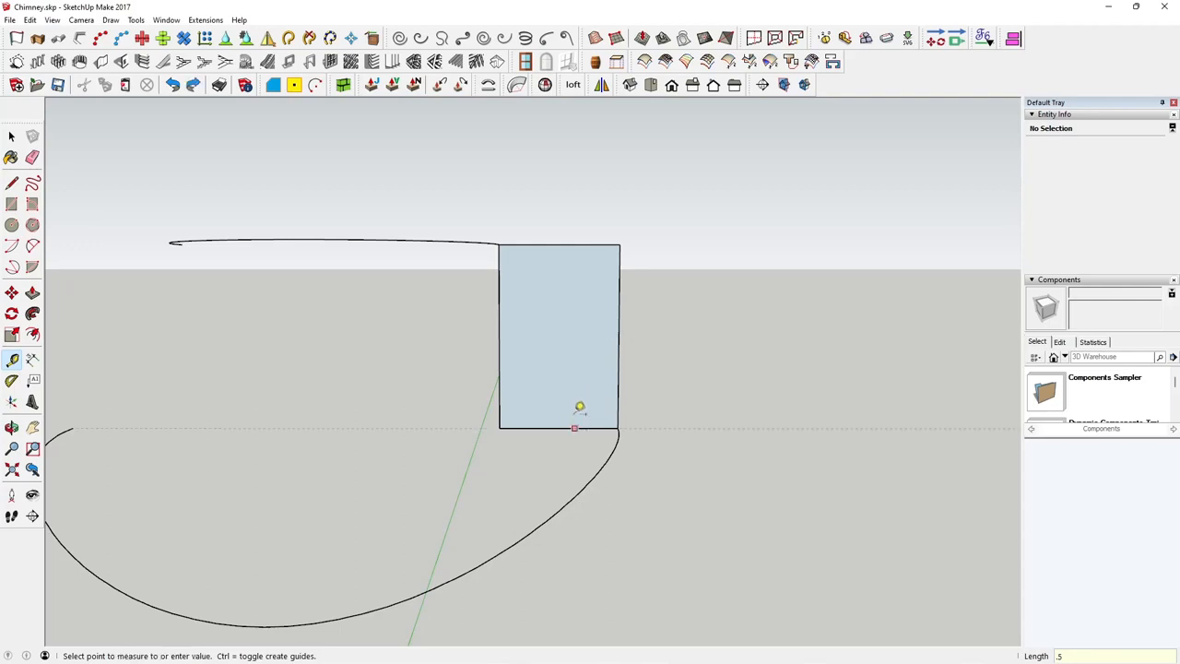
type(".05")
key("Return")
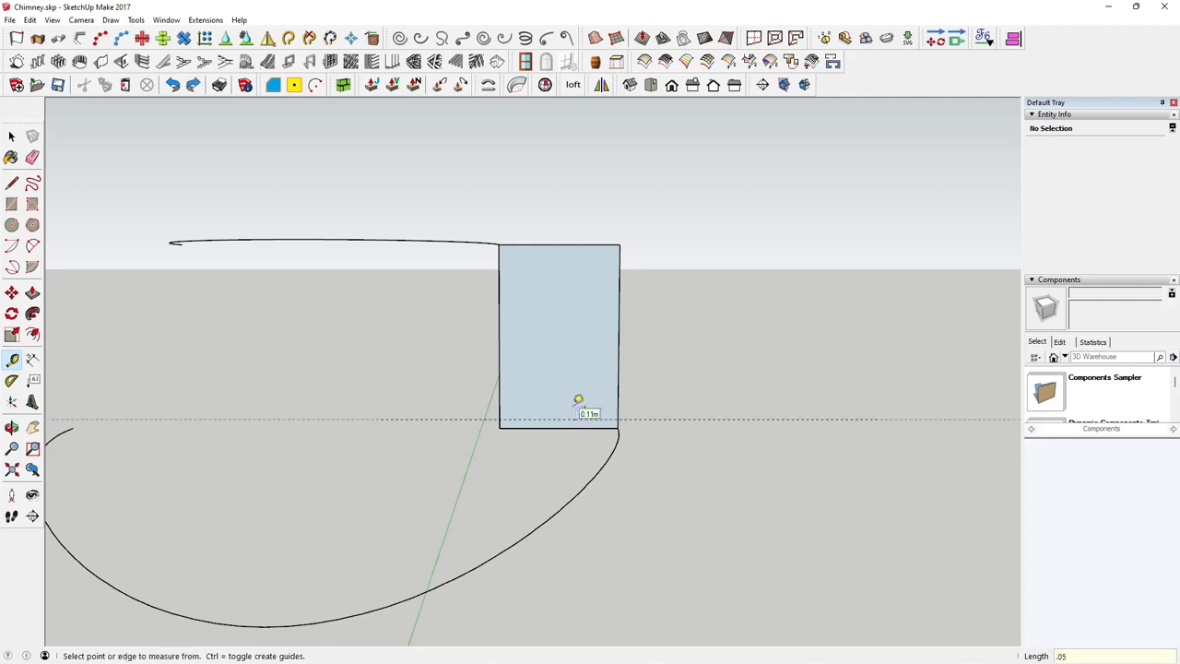
Step: Place a vertical guide line 0.10 m inside the rectangle's left edge
middle_click_drag(556, 453, 556, 468)
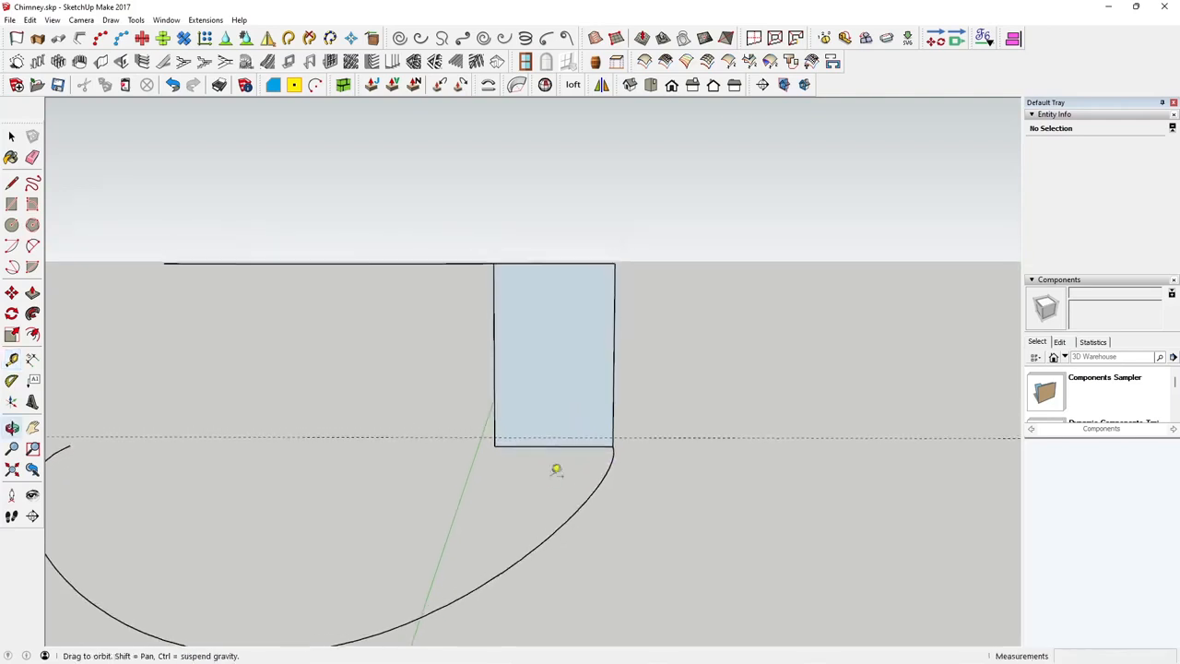
middle_click_drag(495, 298, 504, 329)
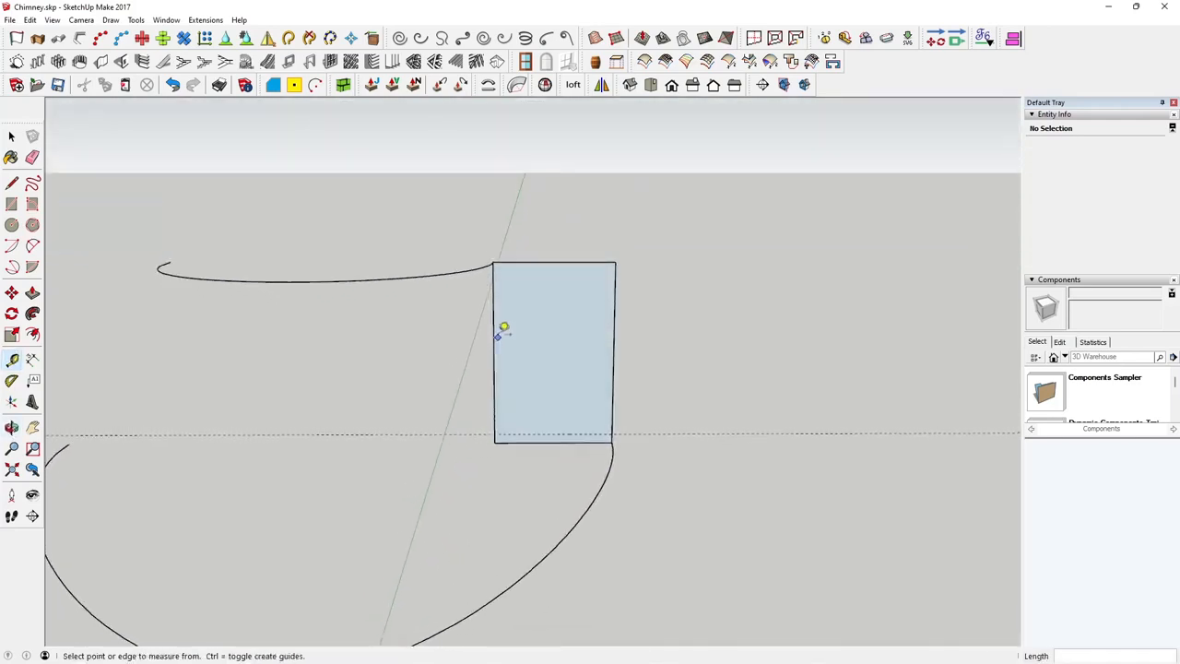
left_click(495, 316)
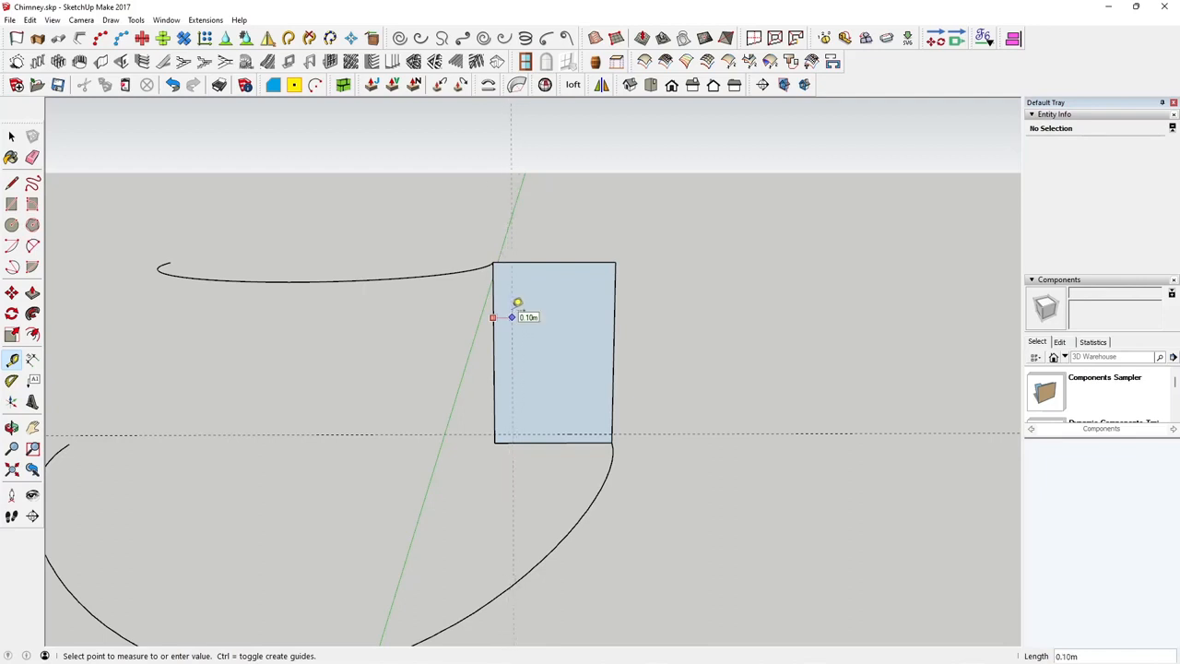
left_click(513, 316)
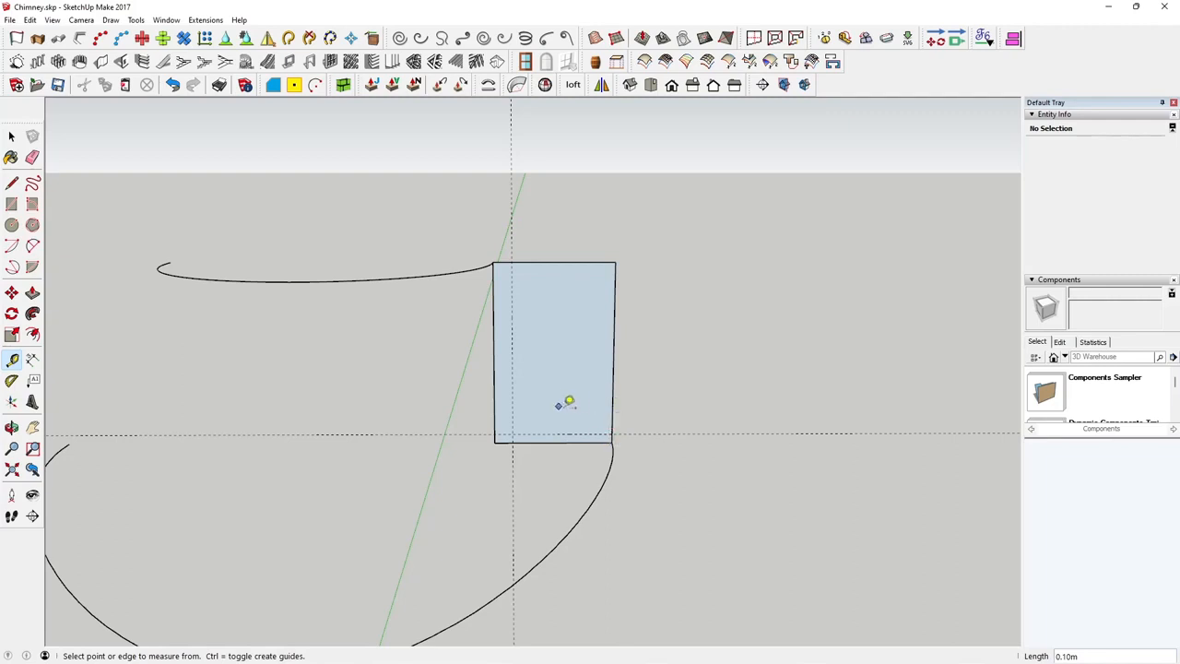
Step: Place a vertical guide line offset 2 m leftward from the rectangle's right edge
left_click(612, 407)
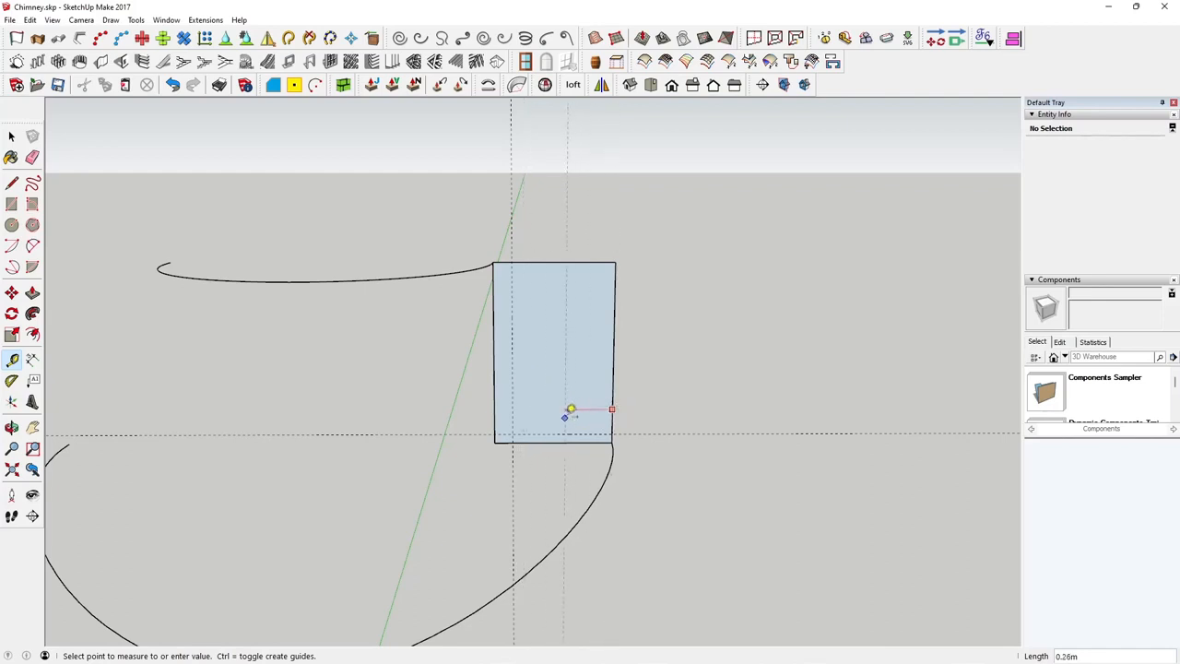
key("Return")
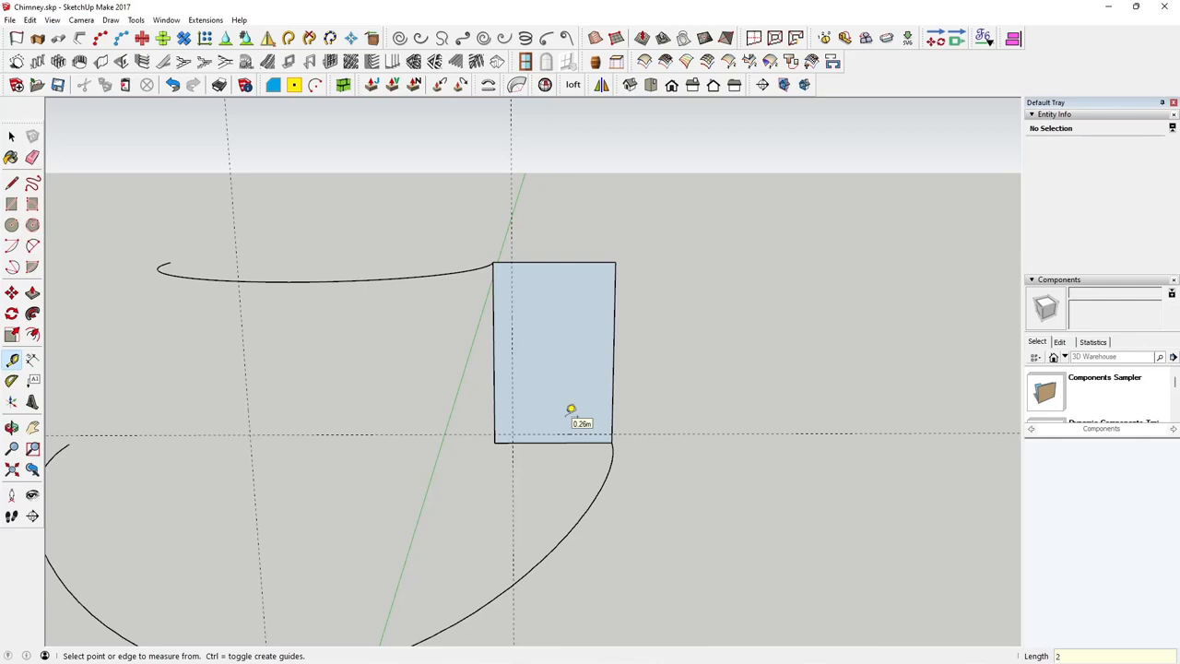
left_click(613, 404)
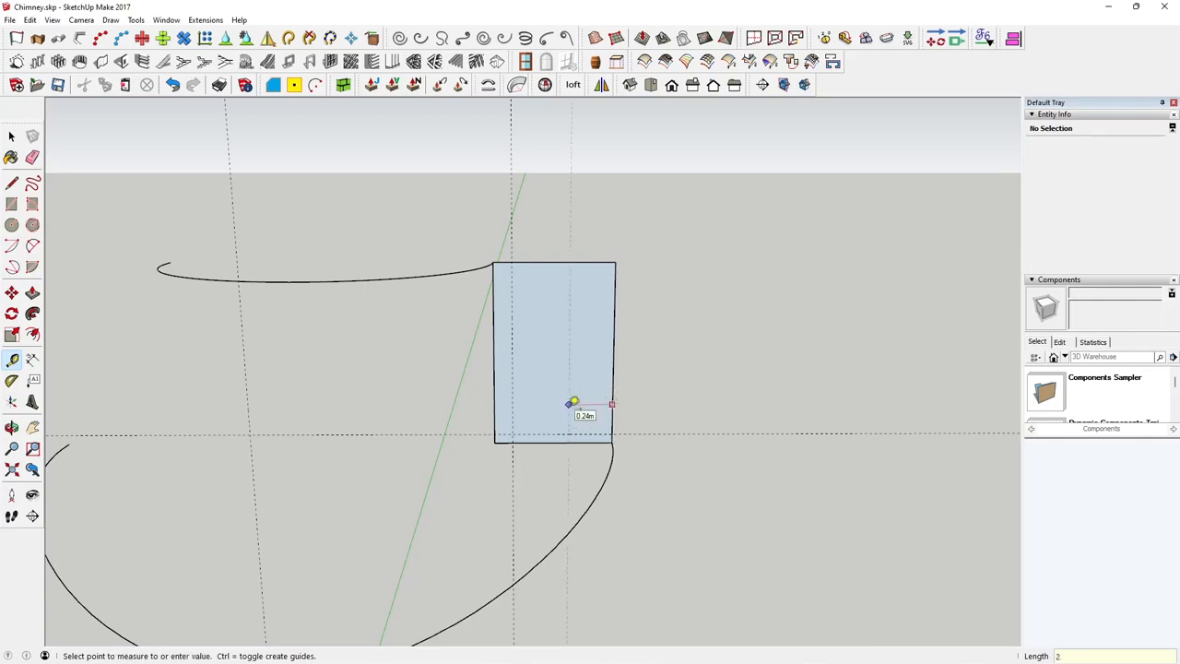
type("2")
key("Return")
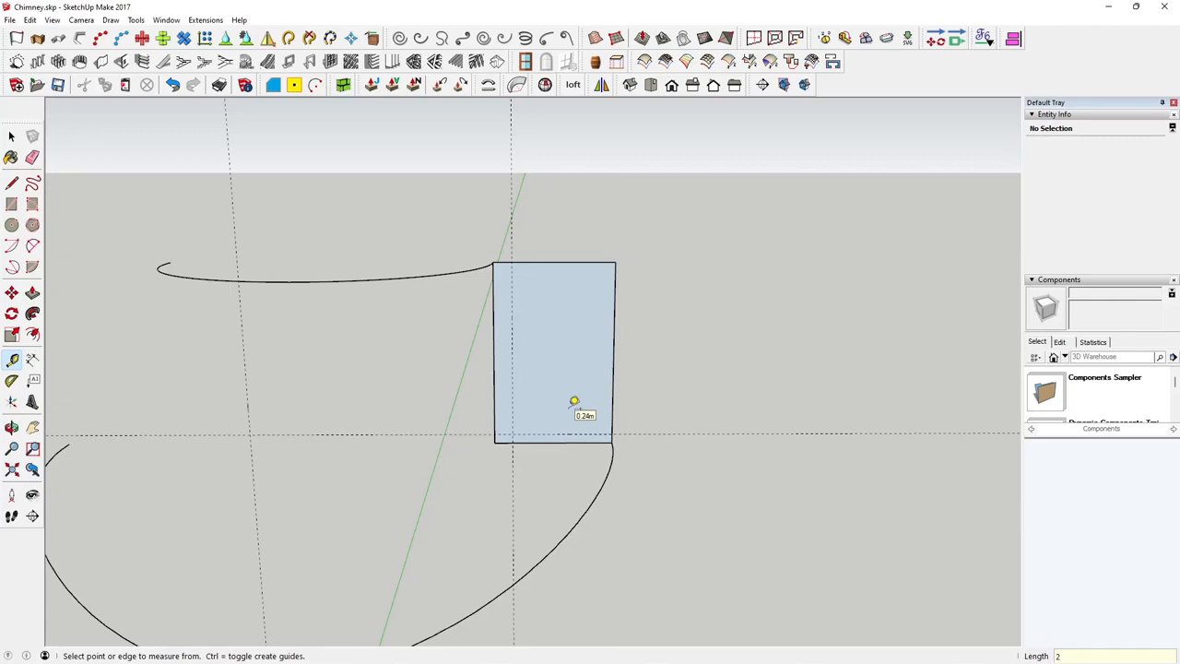
Step: Place a vertical guide line 0.2 m inside the rectangle's right edge
left_click(613, 412)
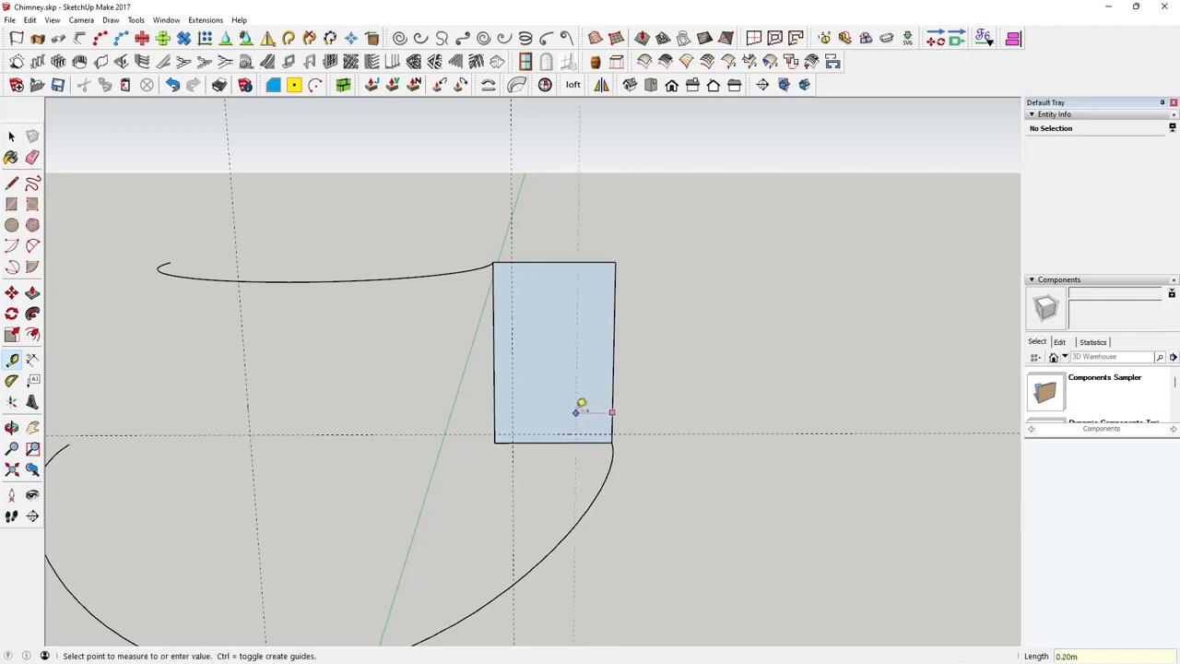
key("Escape")
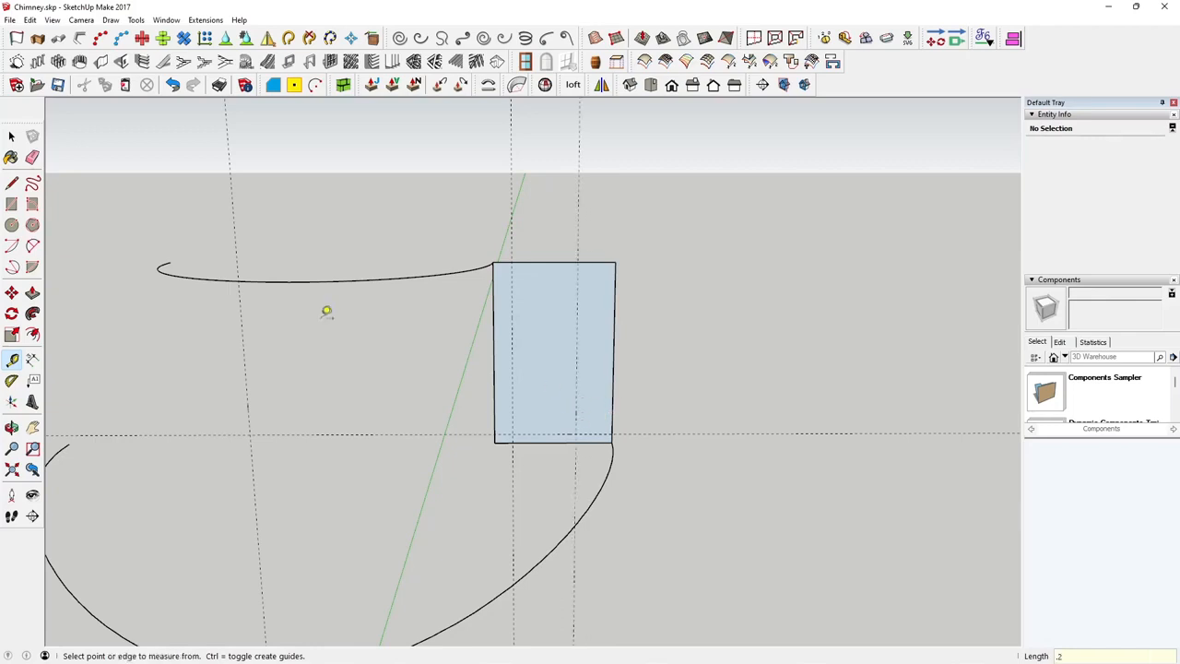
key("space")
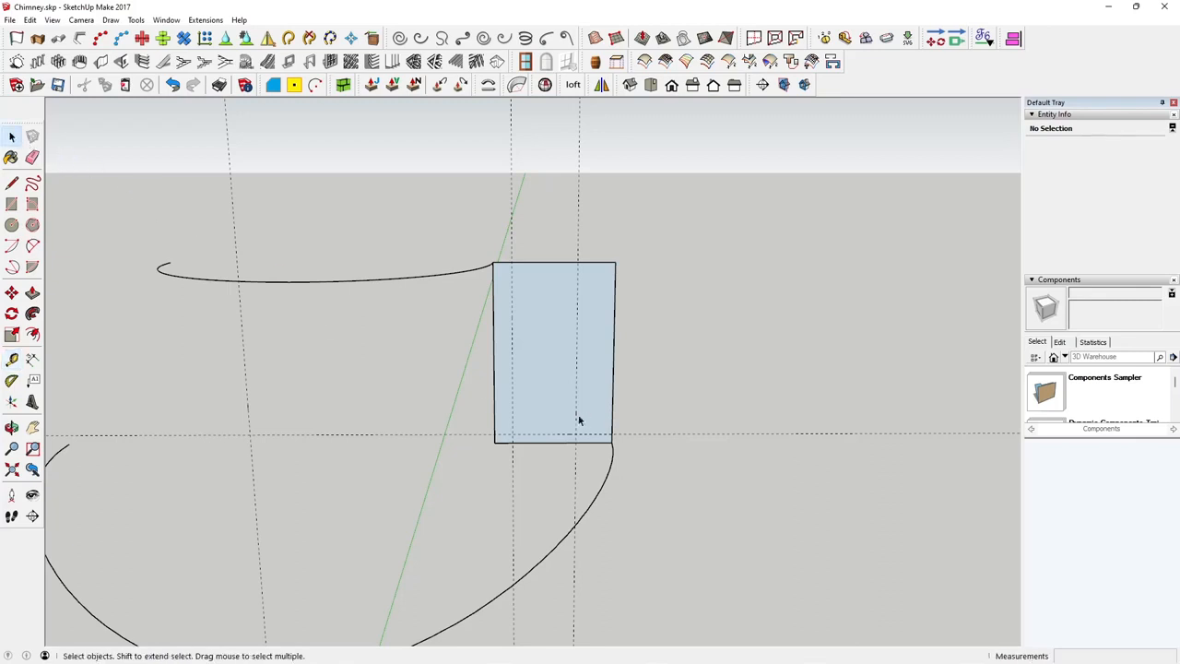
Step: Draw a 0.20 m line along the horizontal guide from the rectangle's right edge to the nearest vertical guide
middle_click_drag(580, 416, 551, 383)
scroll(550, 382, "up", 1)
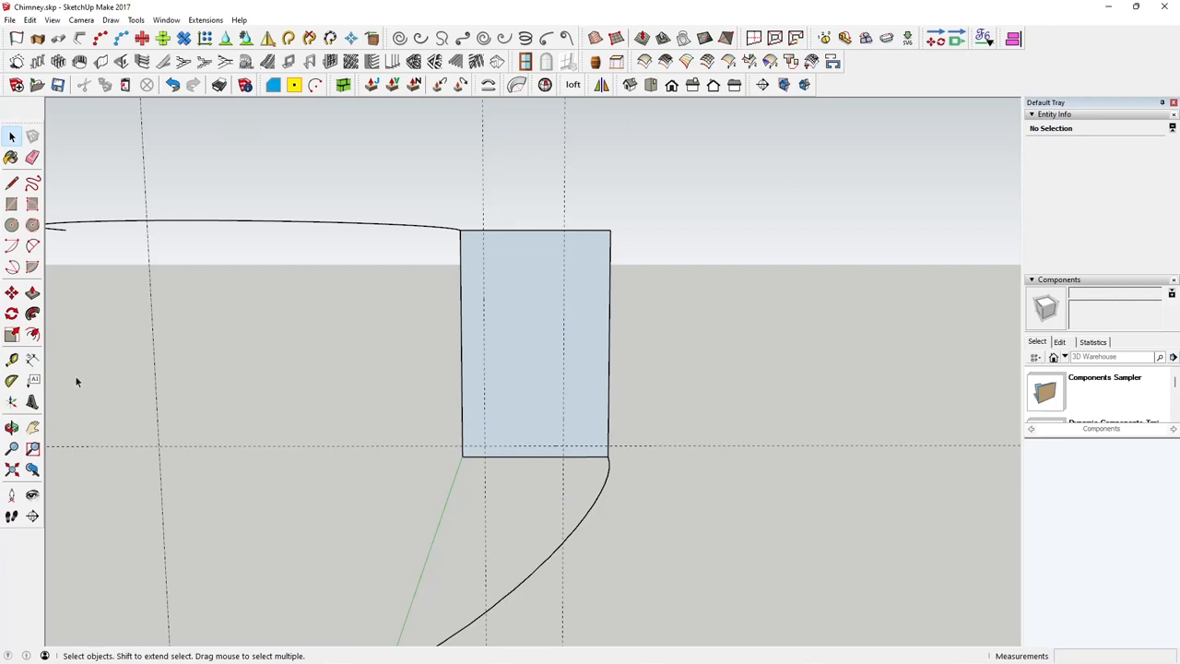
left_click(12, 183)
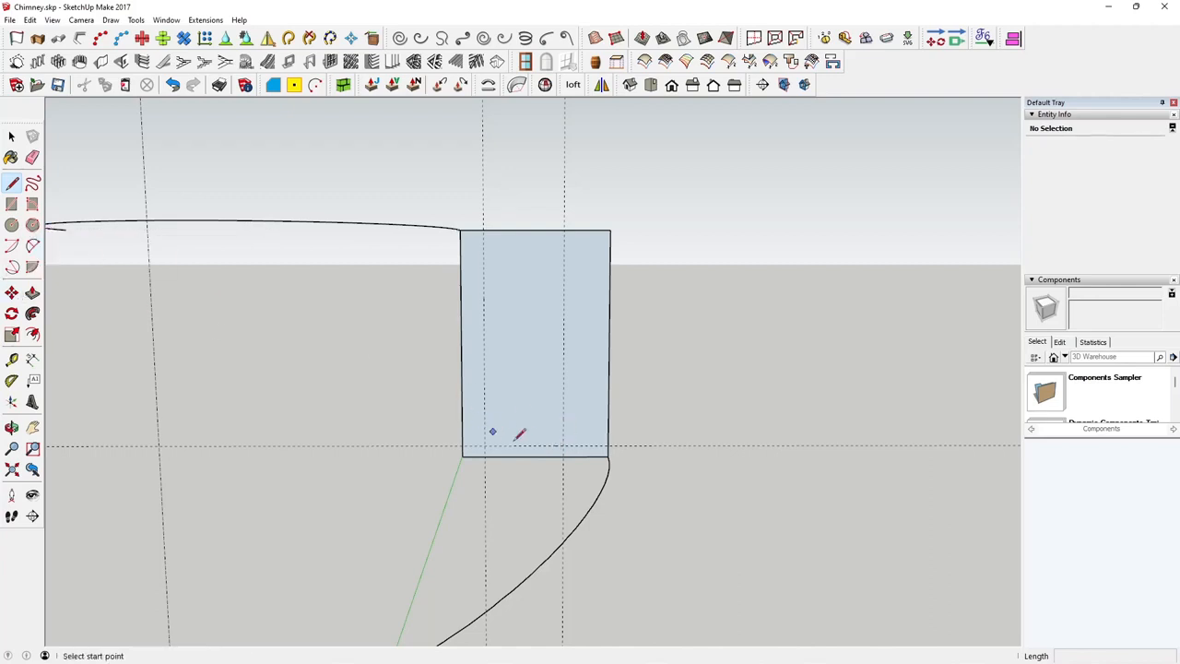
left_click(608, 445)
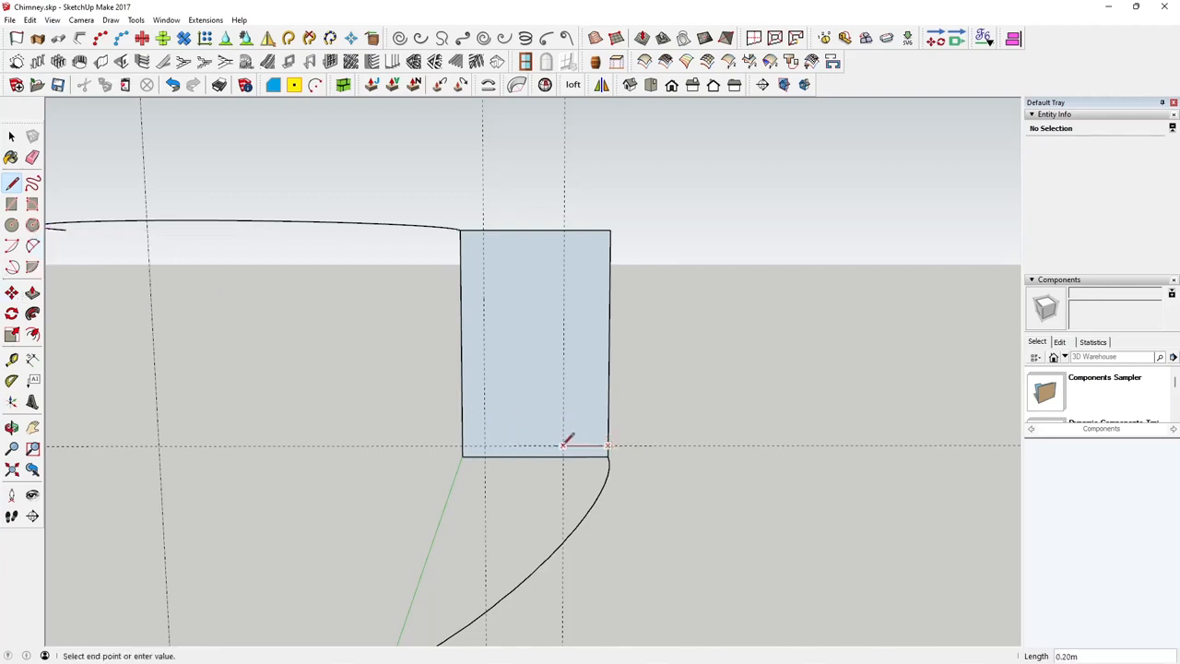
left_click(563, 446)
key("space")
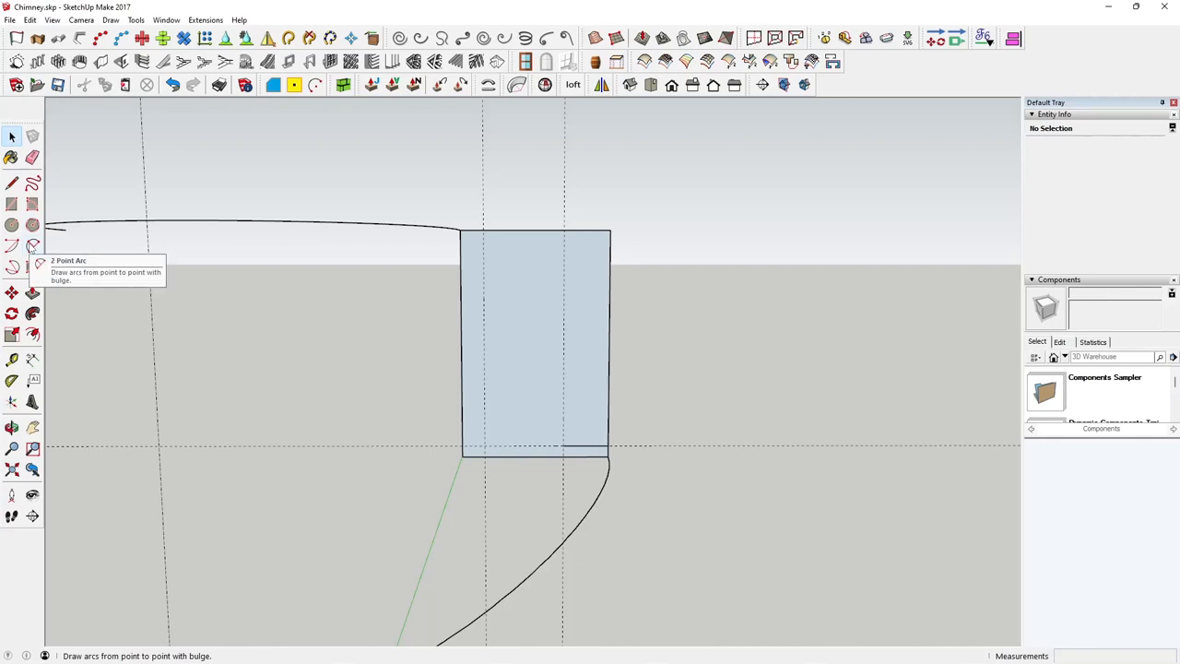
Step: Draw a tangent arc of about 0.35 m radius from the short line's end to the left guide, continued by a vertical line to the rectangle's top edge
left_click(32, 246)
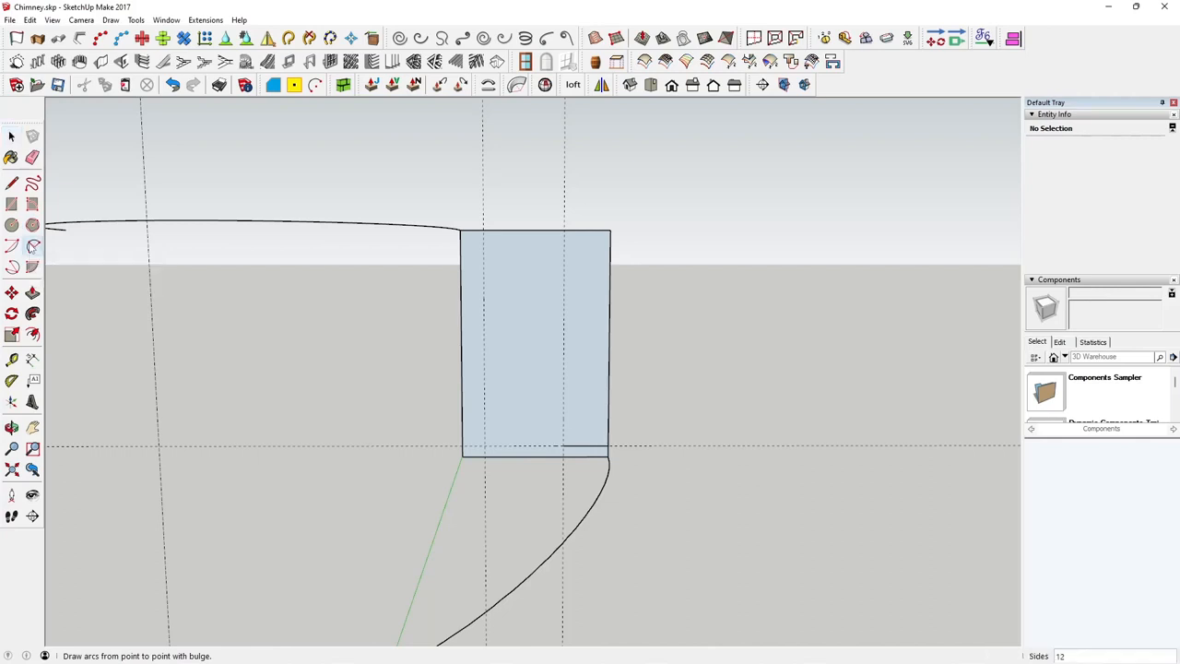
left_click(562, 446)
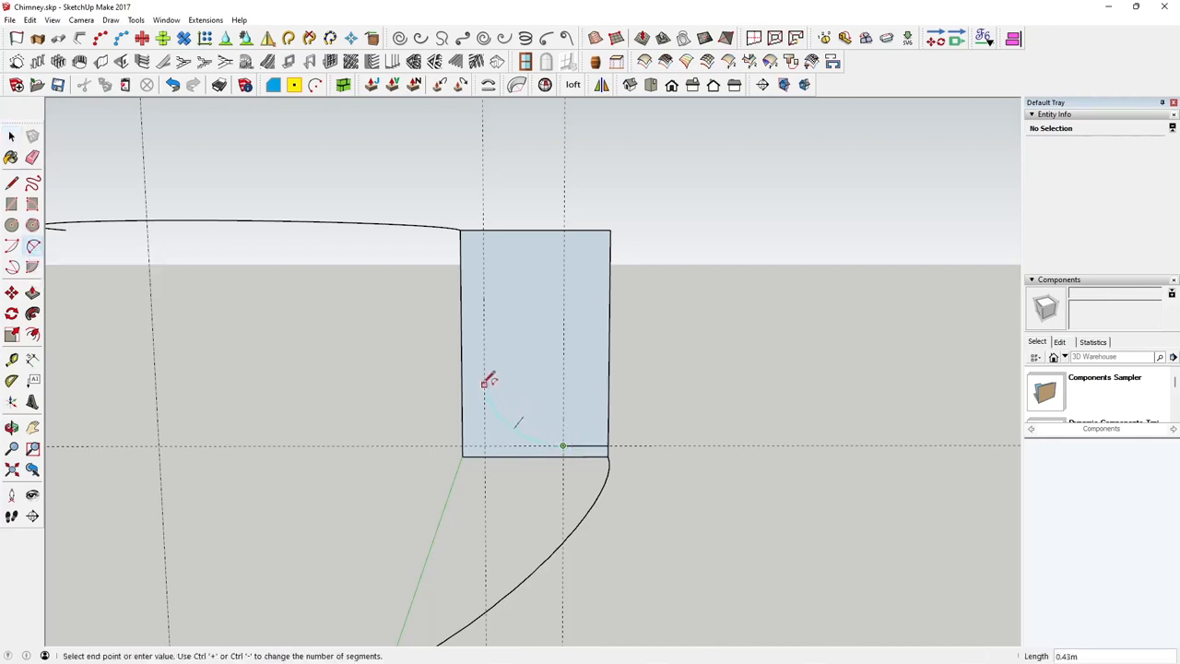
scroll(488, 372, "up", 3)
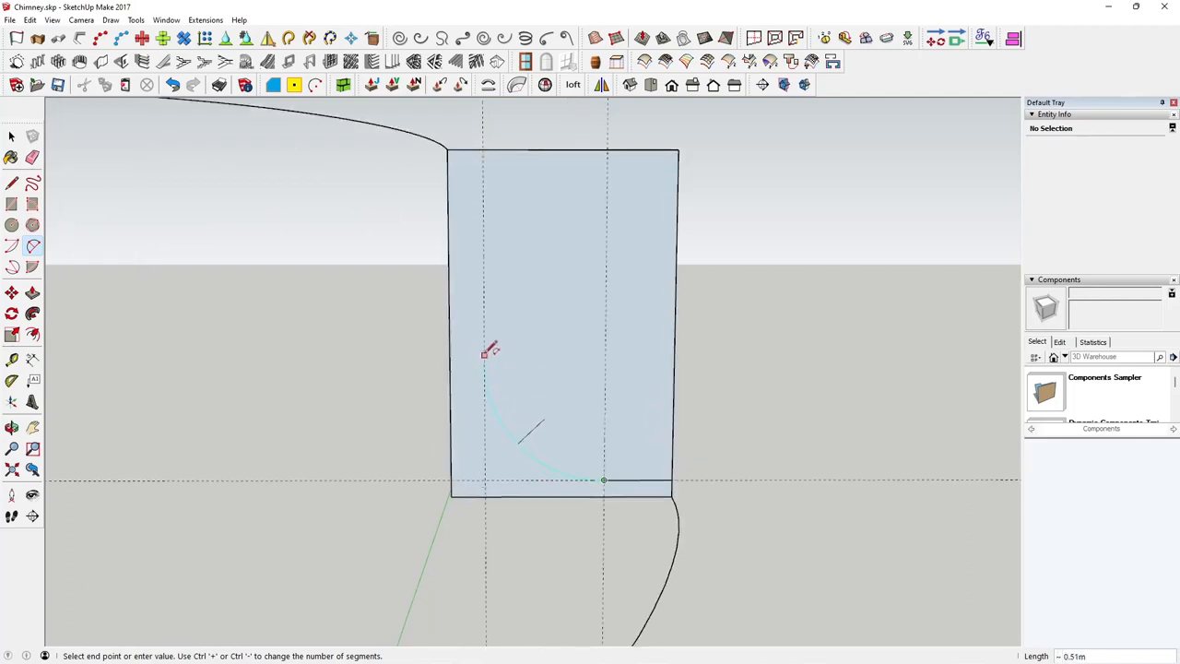
left_click(485, 369)
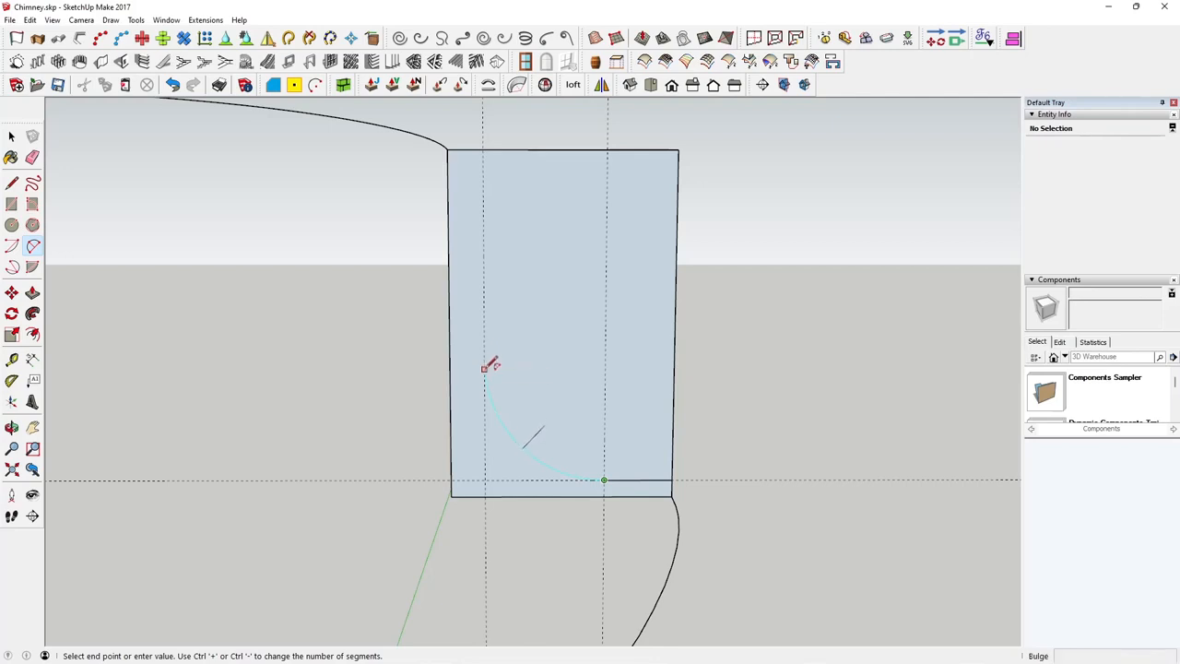
left_click(491, 362)
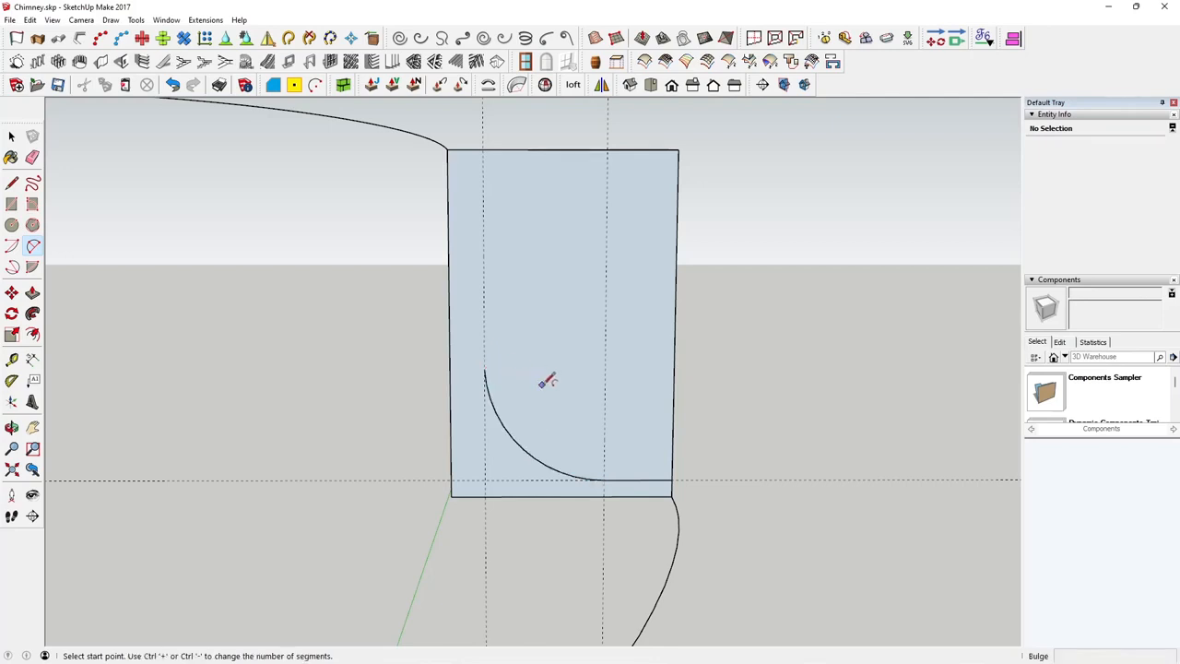
left_click(11, 183)
left_click(485, 368)
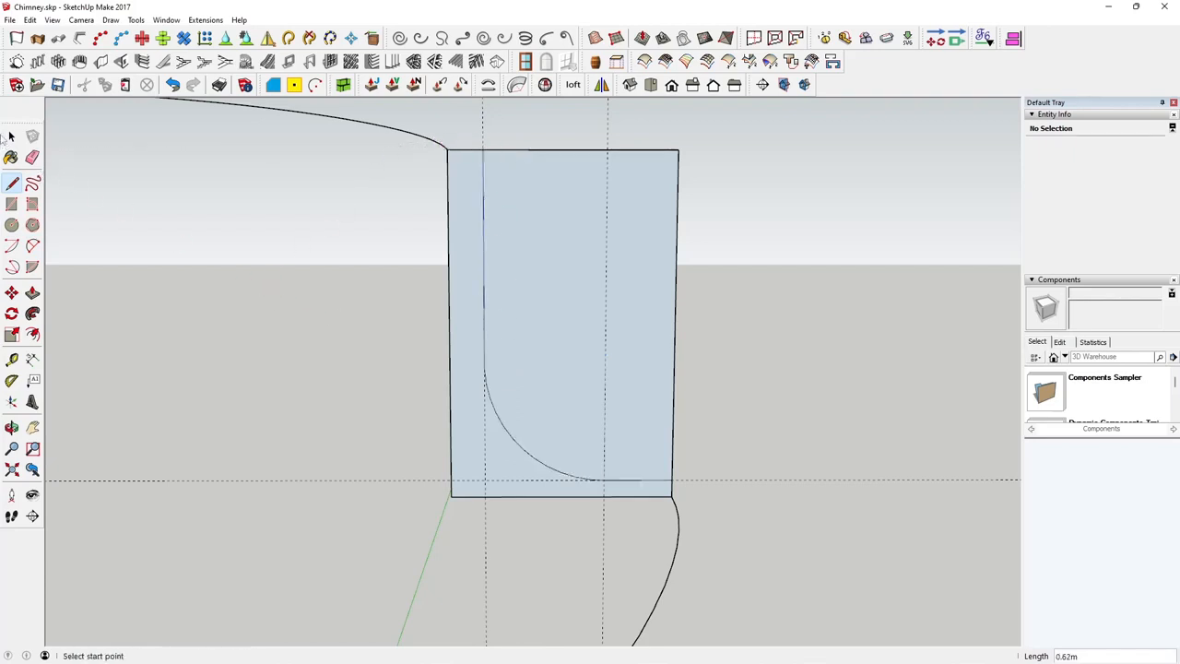
Step: Set the rounded corner arc to 25 segments
left_click(11, 137)
left_click(524, 453)
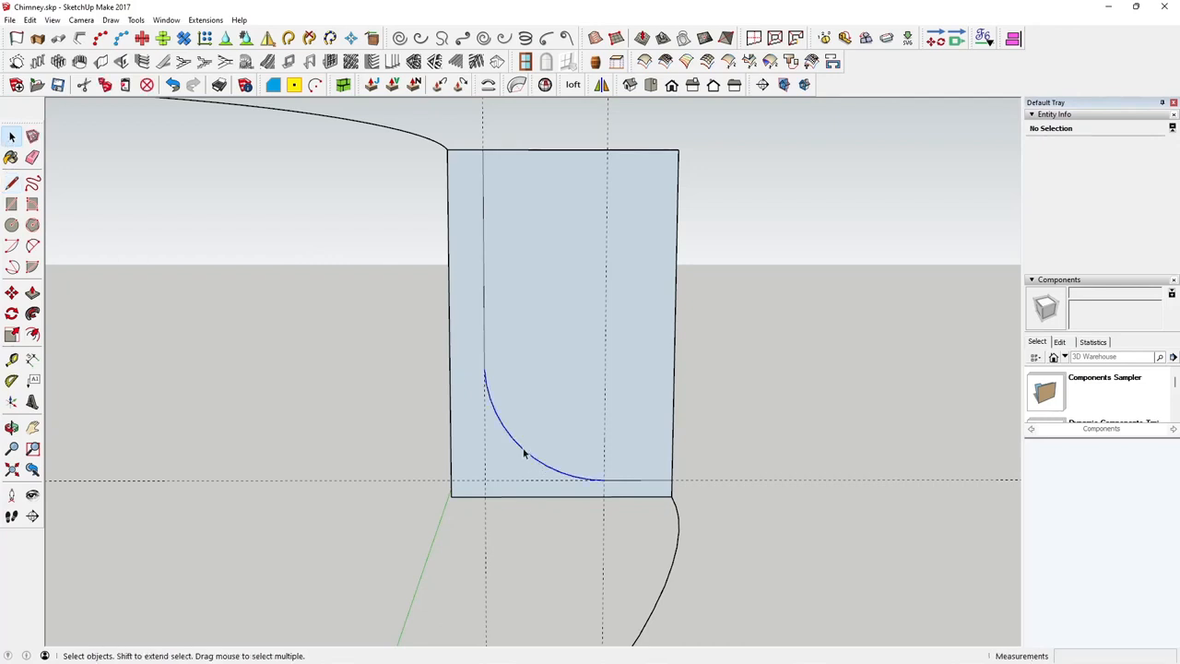
left_click_drag(1118, 172, 1080, 172)
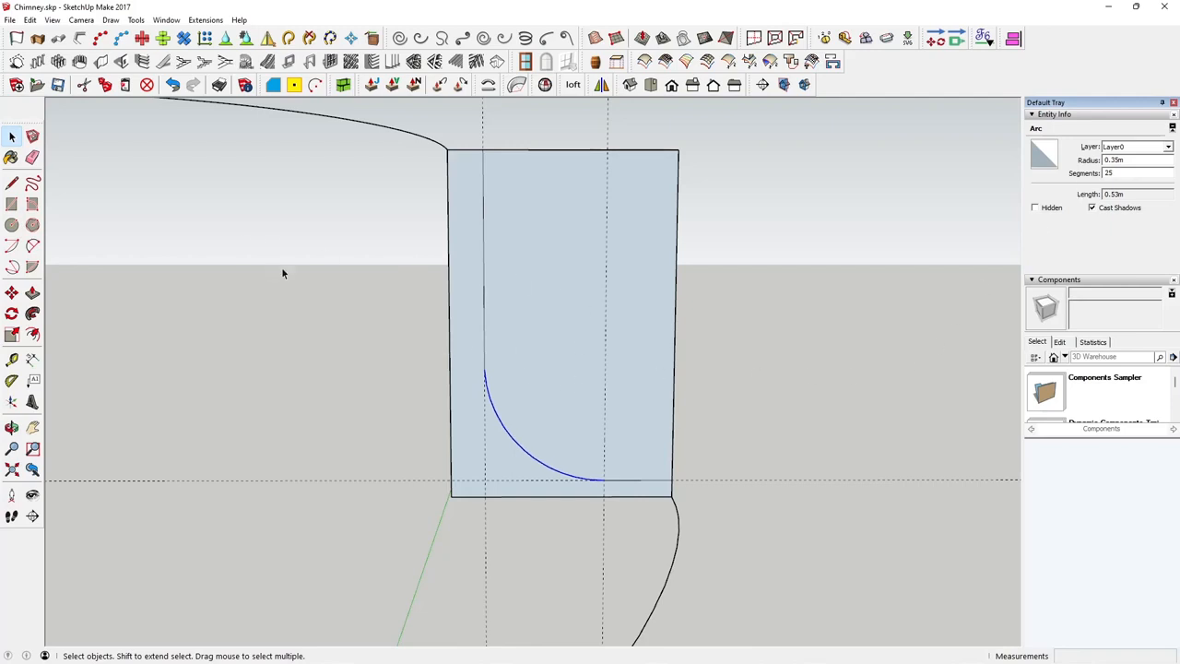
Step: Erase the rectangle's left and bottom edges, the right edge above the short line, and the top edge beyond the vertical line
left_click(32, 156)
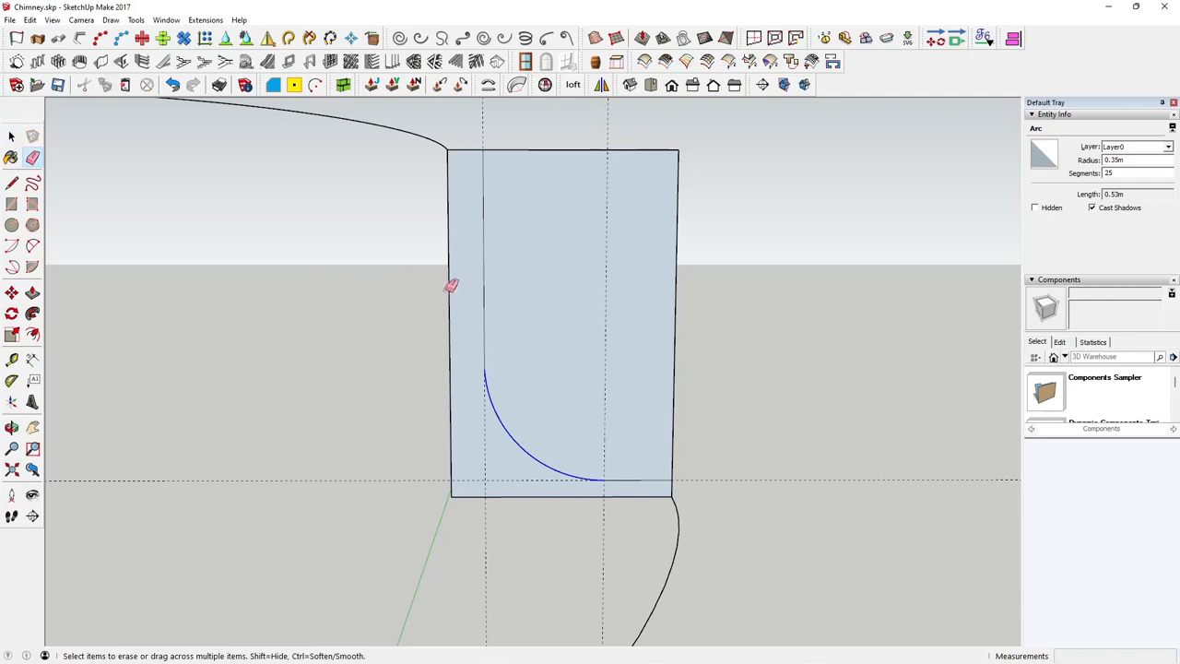
left_click(451, 286)
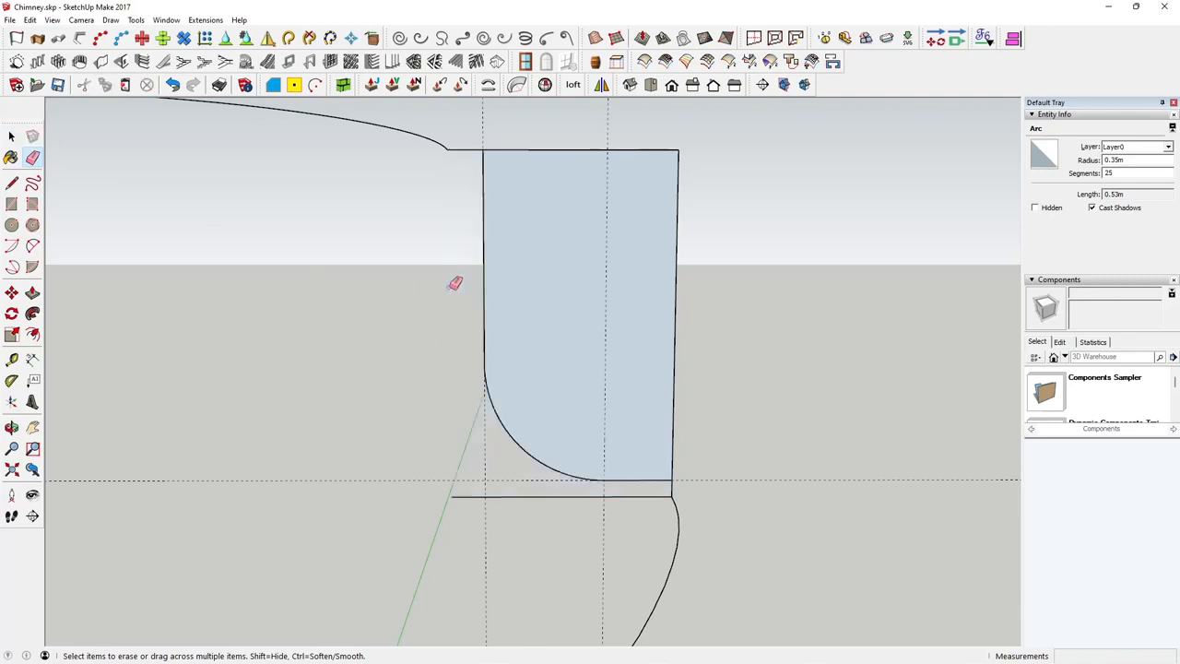
left_click(523, 498)
left_click(673, 437)
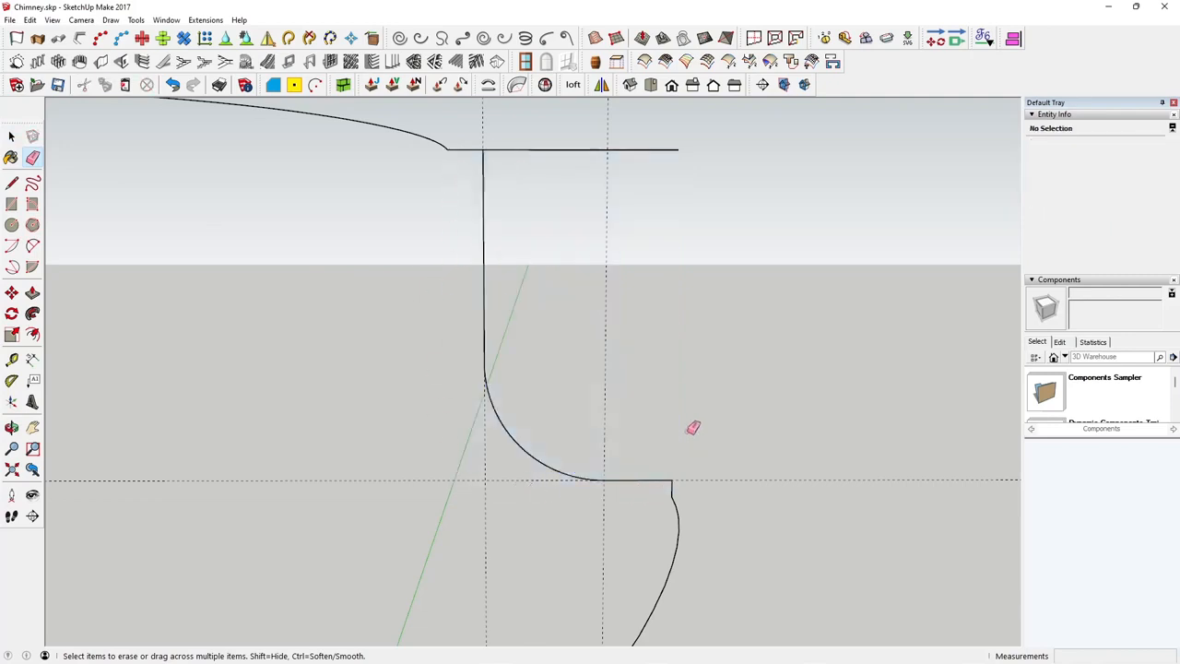
left_click(562, 150)
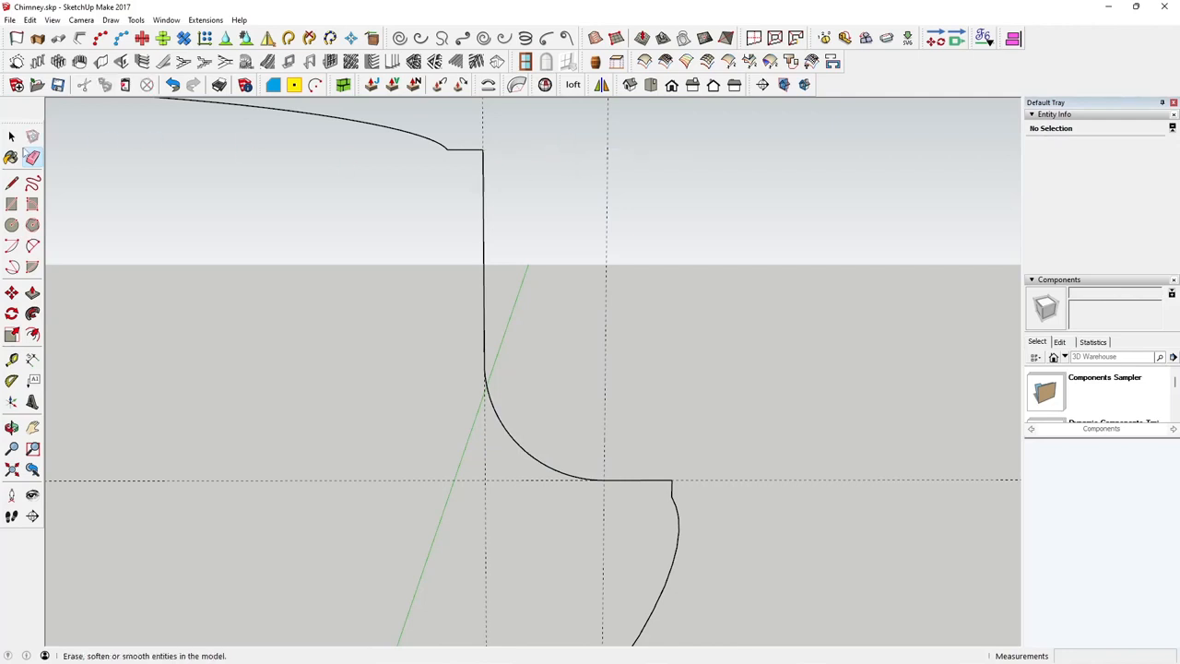
Step: Select the stepped profile's straight edges and arc between the two outline curves and weld them into a single curve
left_click(11, 136)
scroll(392, 176, "up", 1)
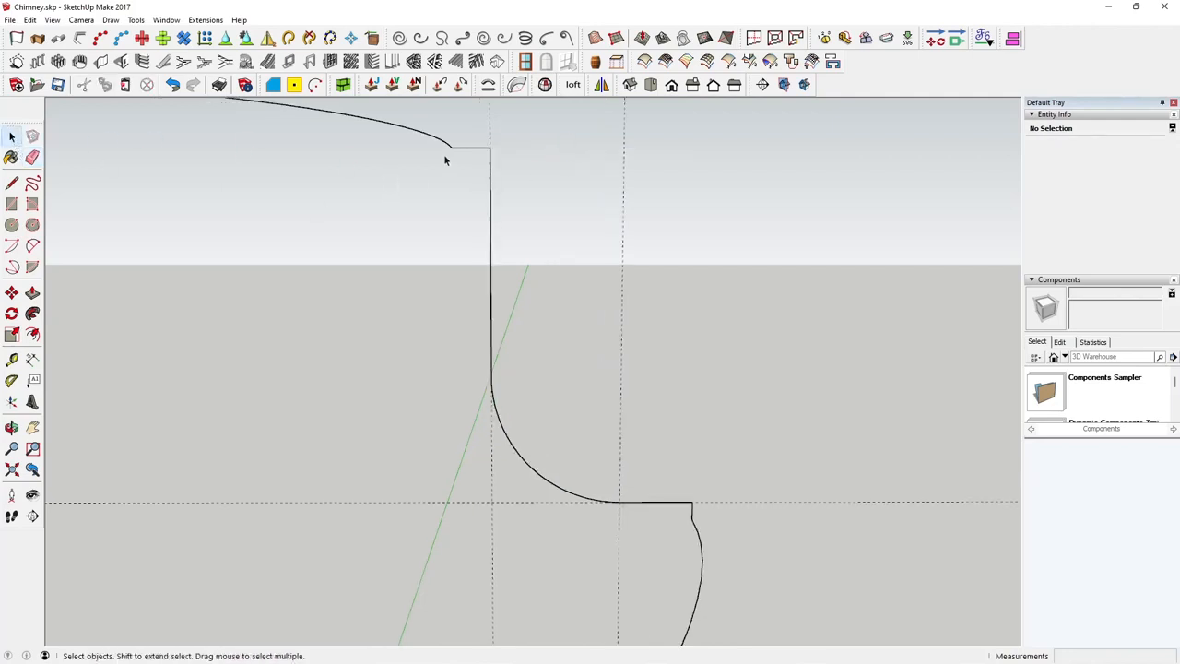
left_click(475, 149)
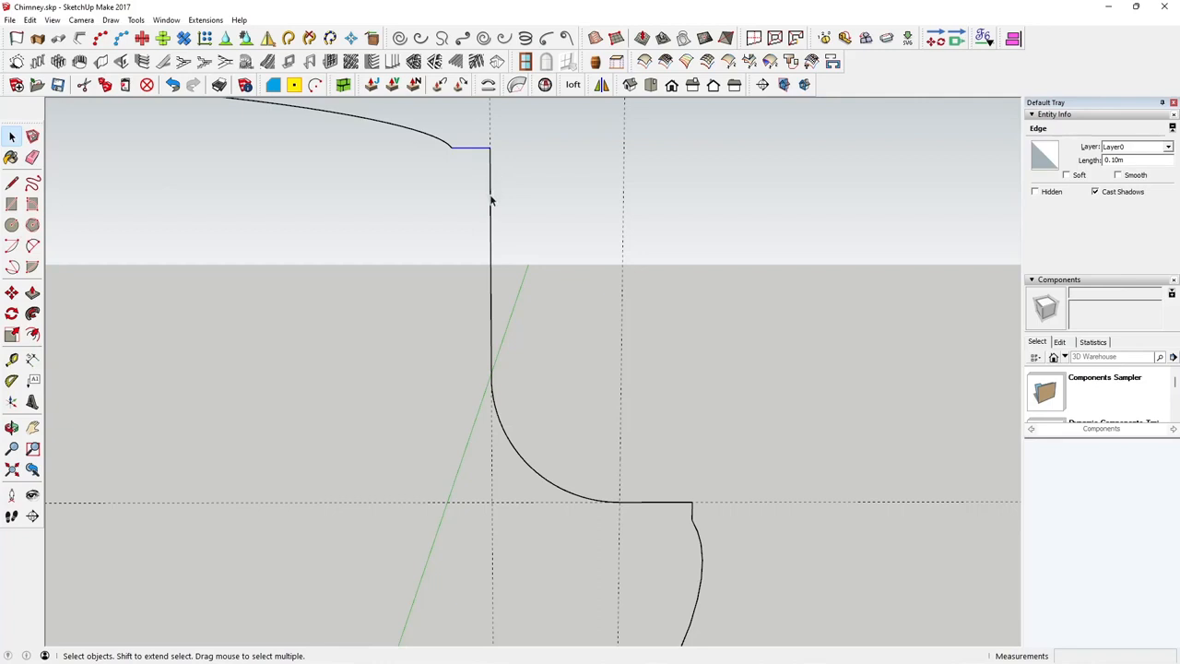
left_click(507, 367, "shift")
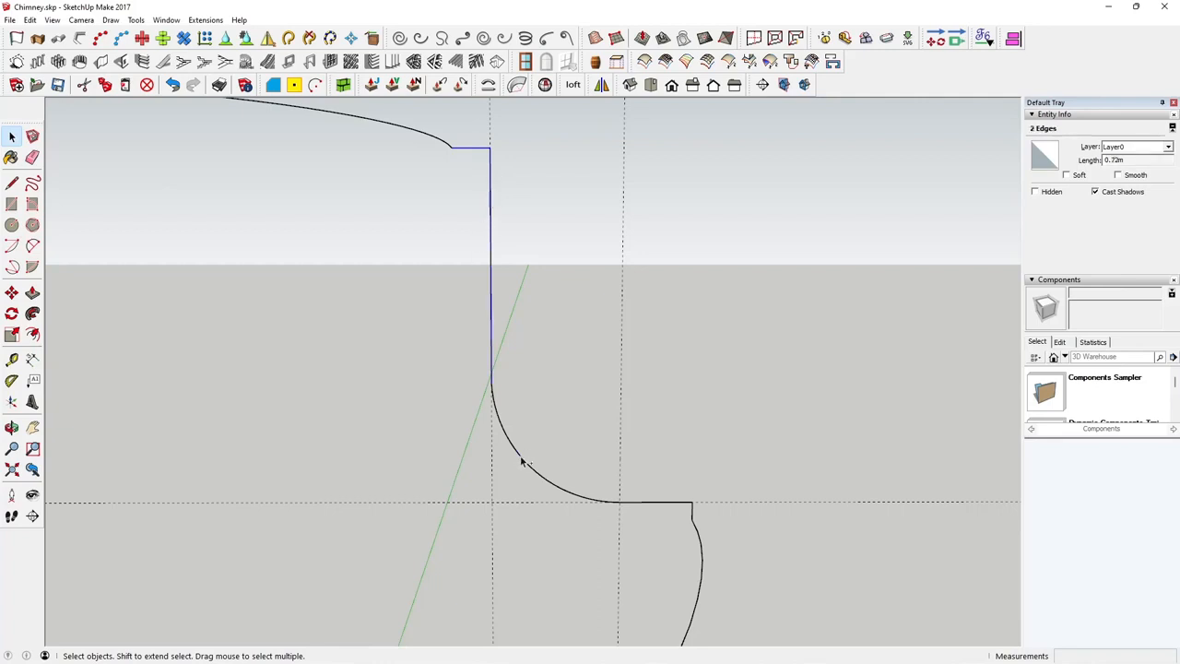
left_click(599, 496, "shift")
scroll(703, 515, "down", 2)
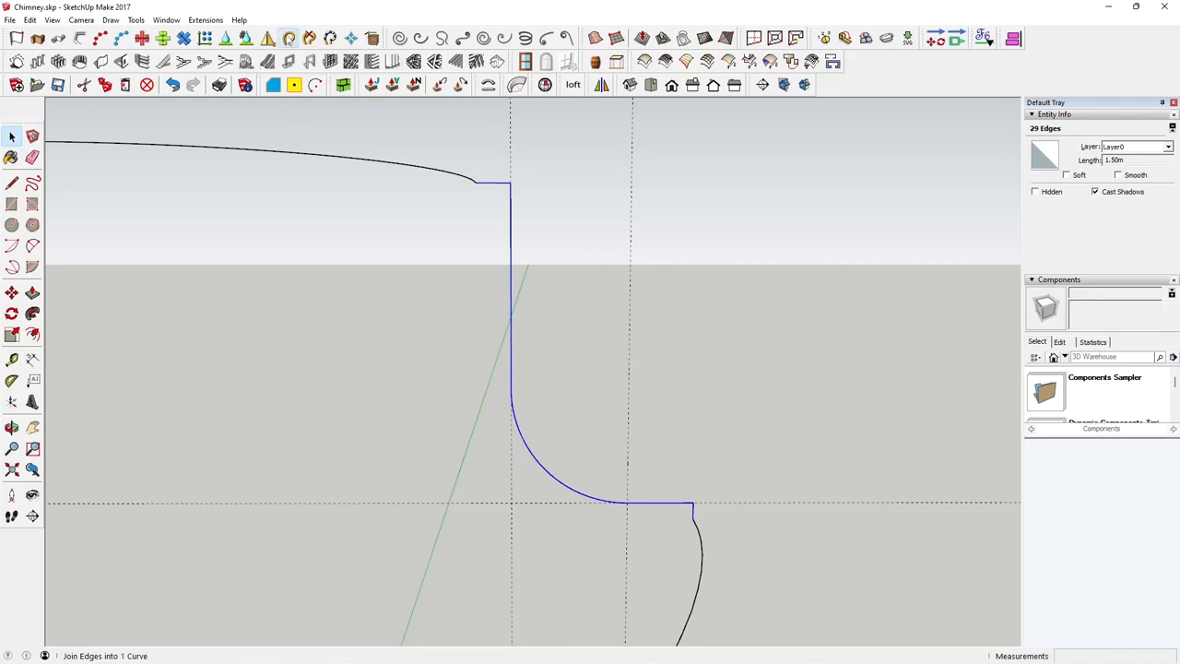
left_click(289, 38)
left_click(491, 386)
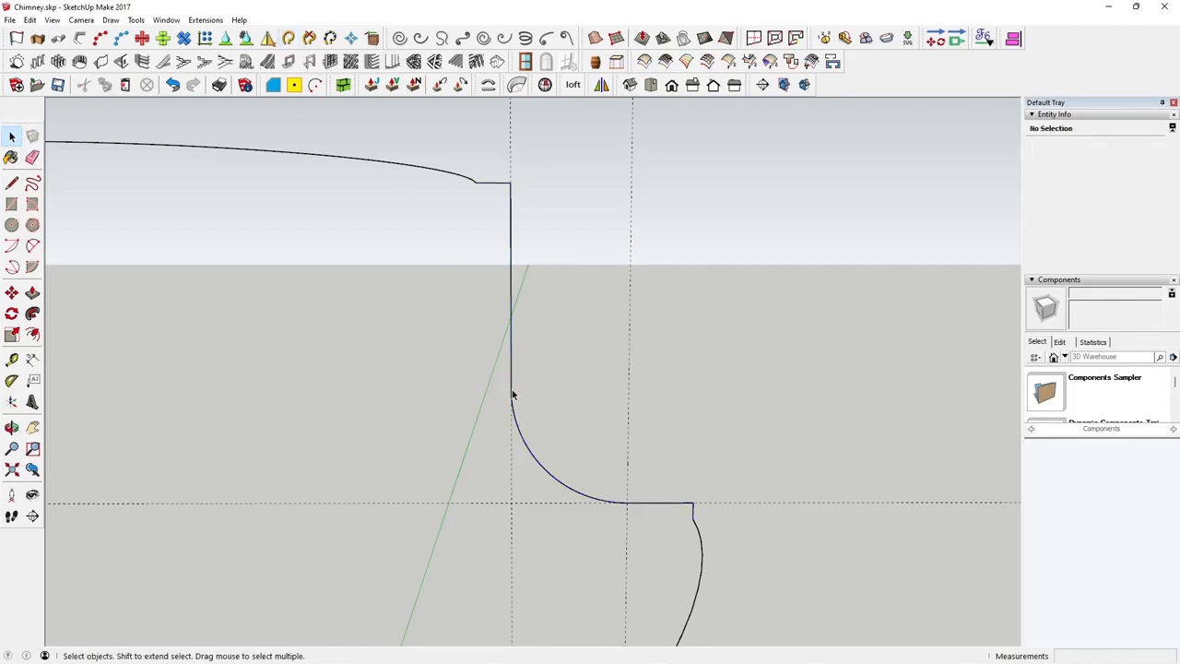
left_click(513, 394)
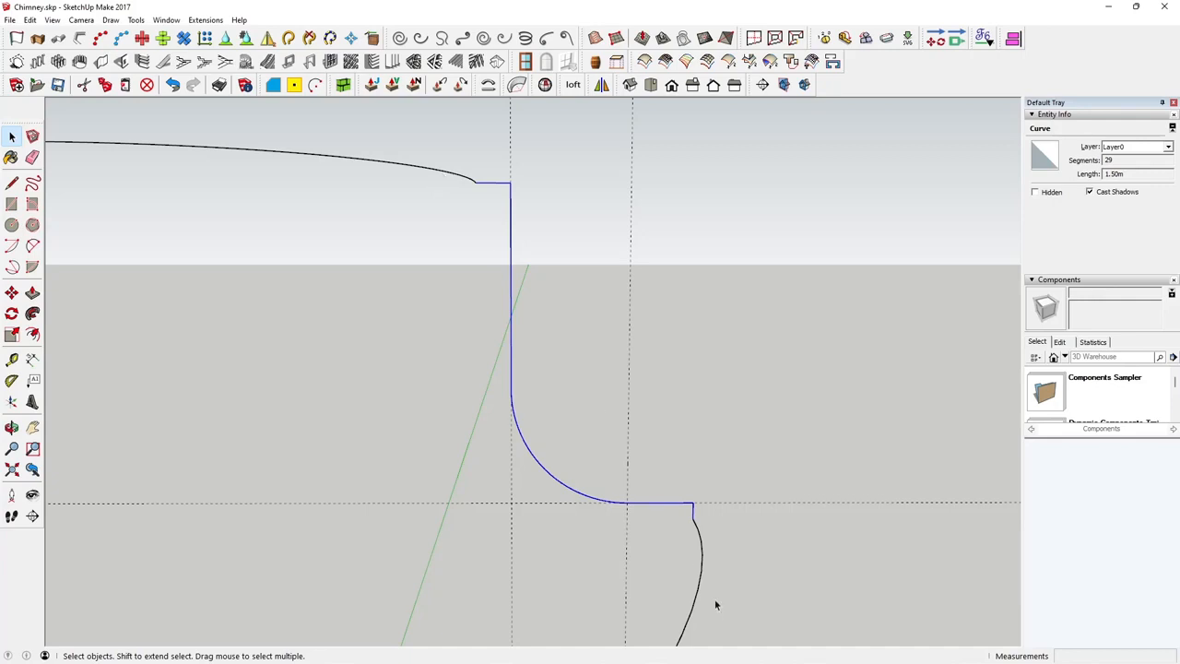
Step: Mirror the welded side profile along the red axis with a scale factor of -1
scroll(554, 530, "down", 2)
middle_click_drag(531, 482, 664, 449, "shift")
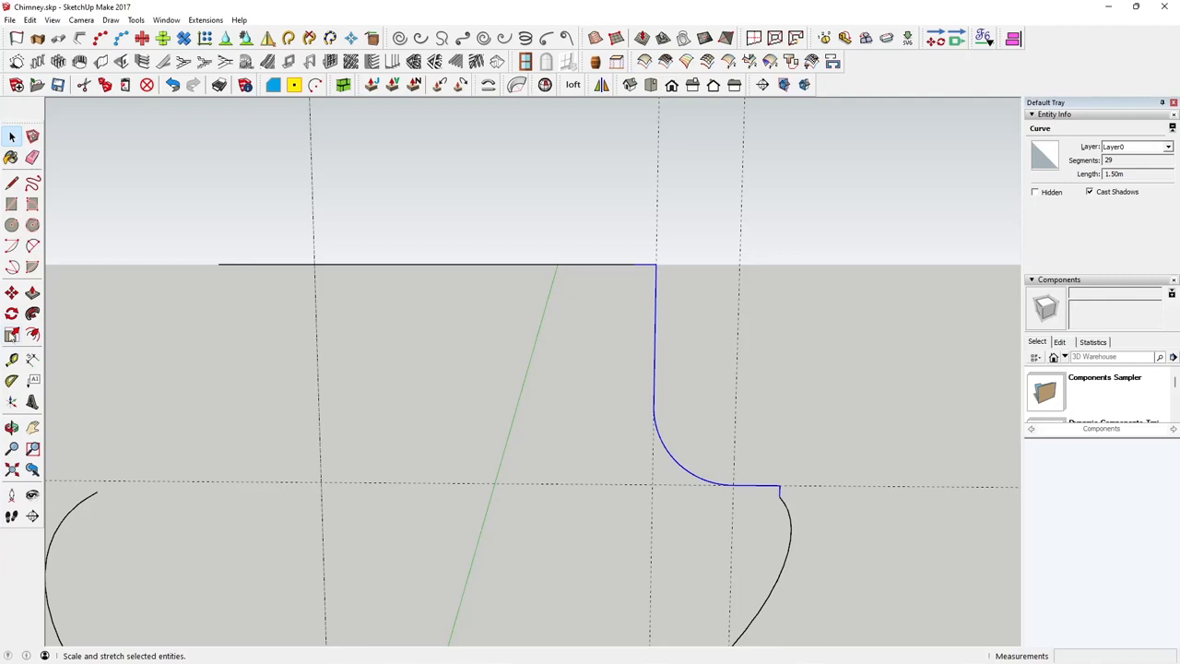
left_click(12, 335)
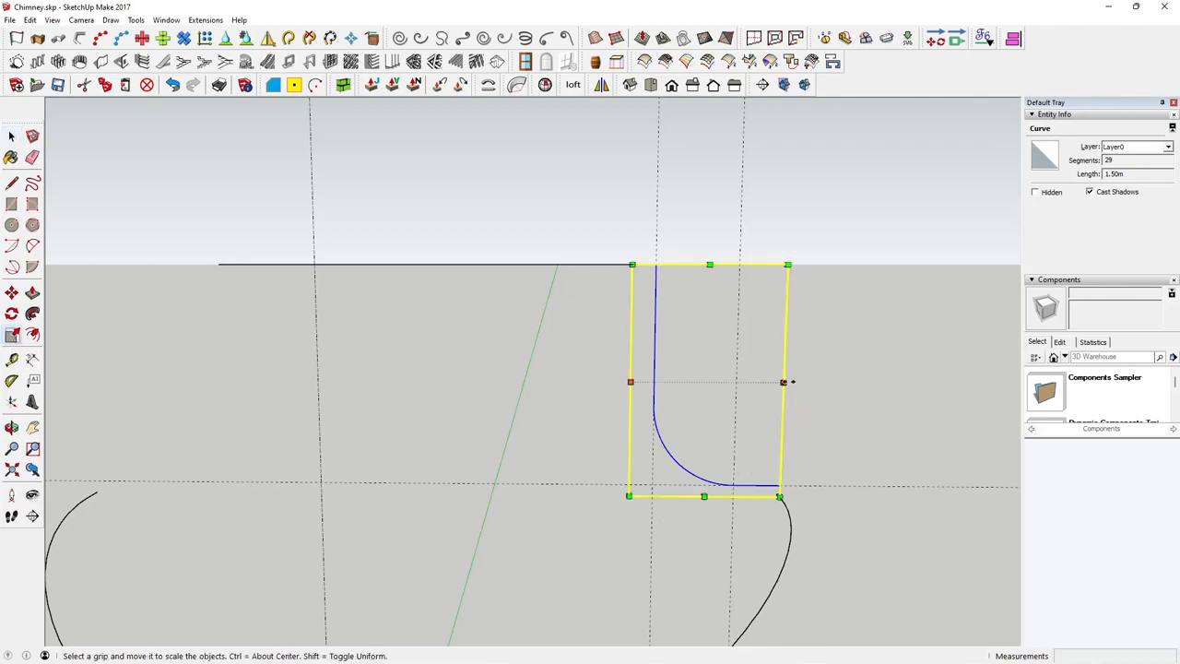
left_click_drag(784, 382, 547, 378)
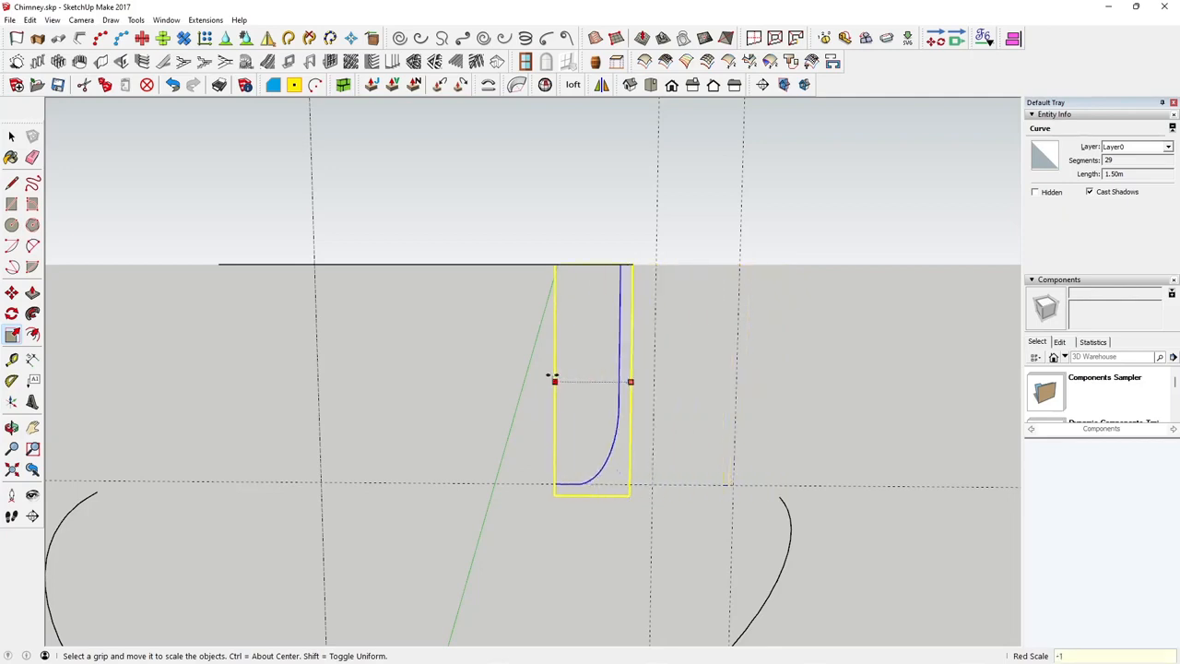
key("Return")
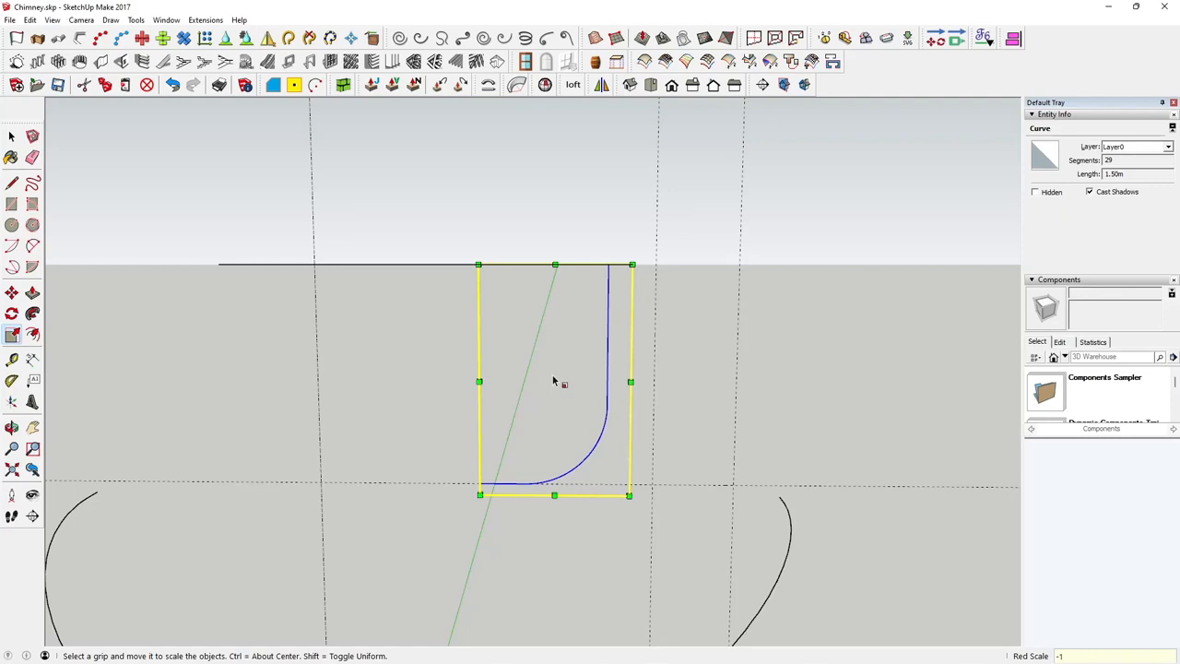
key("space")
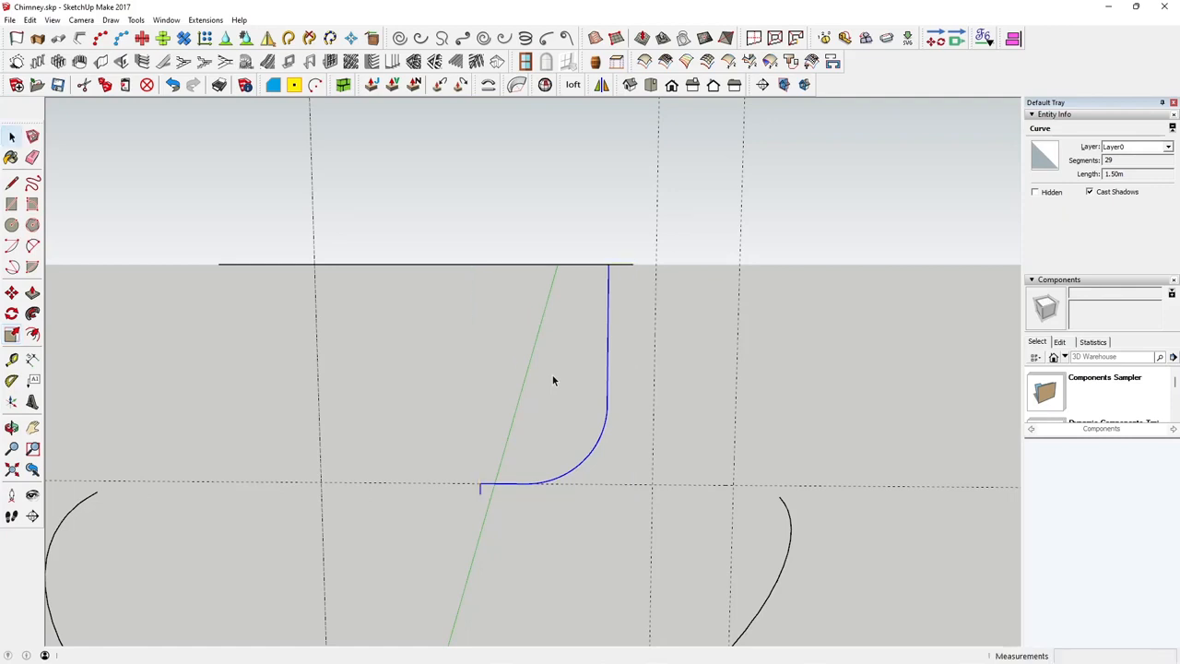
Step: Move the mirrored profile from the upper curve's right end to its left end and paste the original profile in place on the right side
middle_click_drag(622, 415, 620, 475)
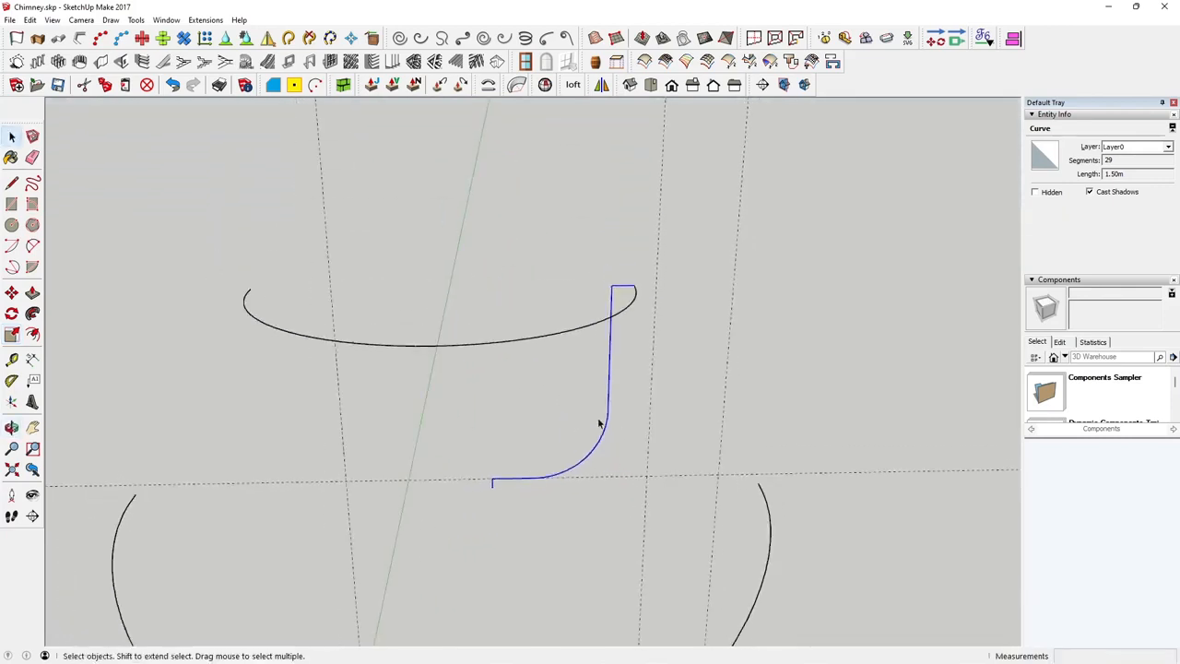
left_click(11, 292)
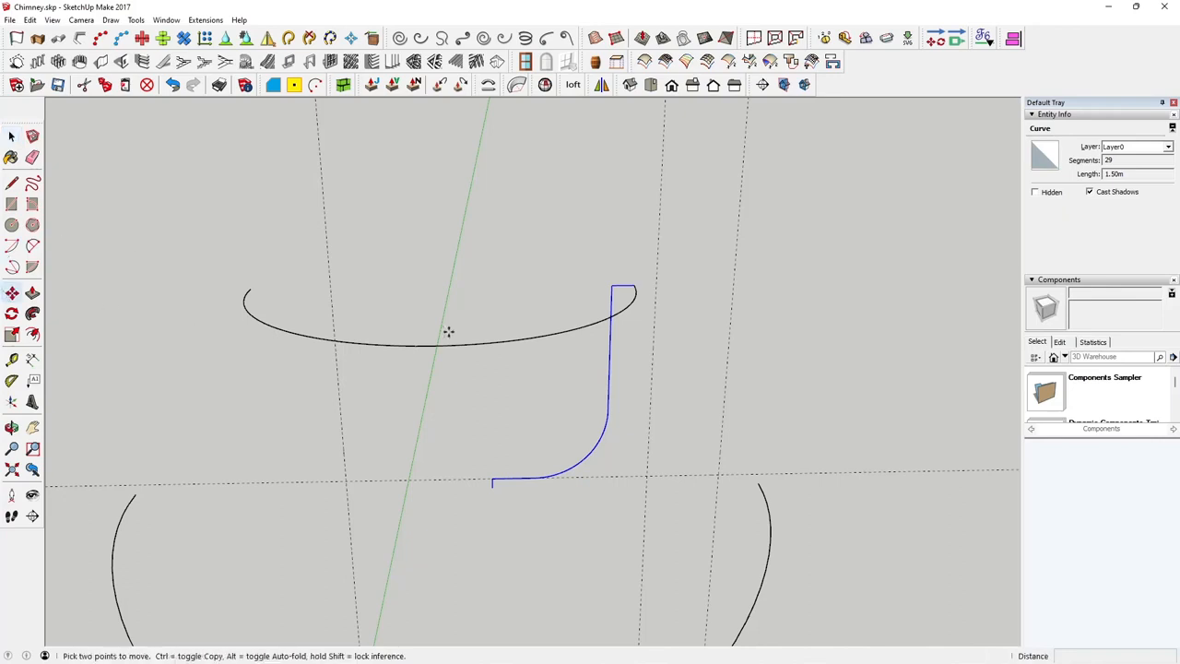
left_click(631, 289)
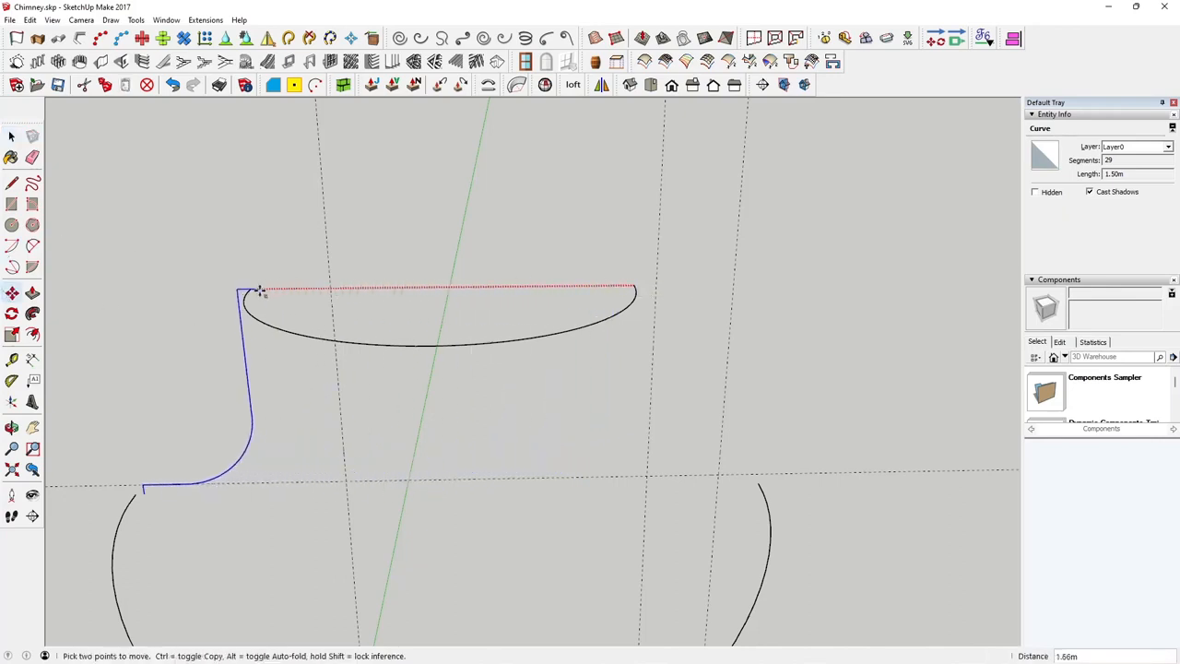
left_click(247, 291)
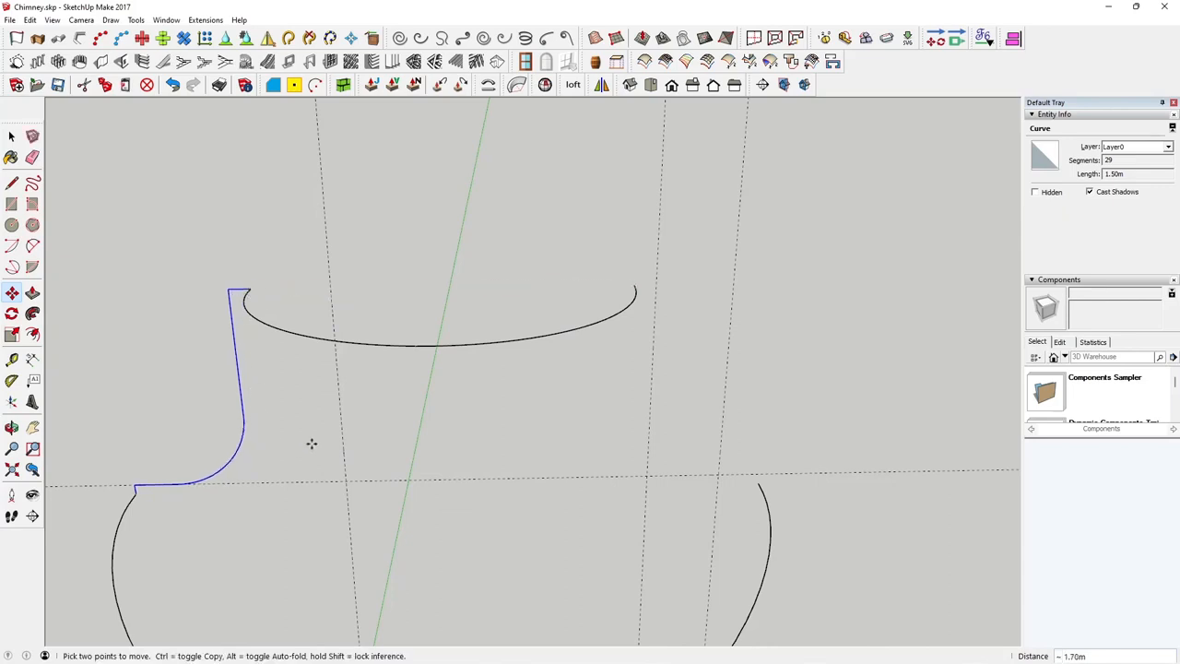
left_click(29, 20)
left_click(89, 107)
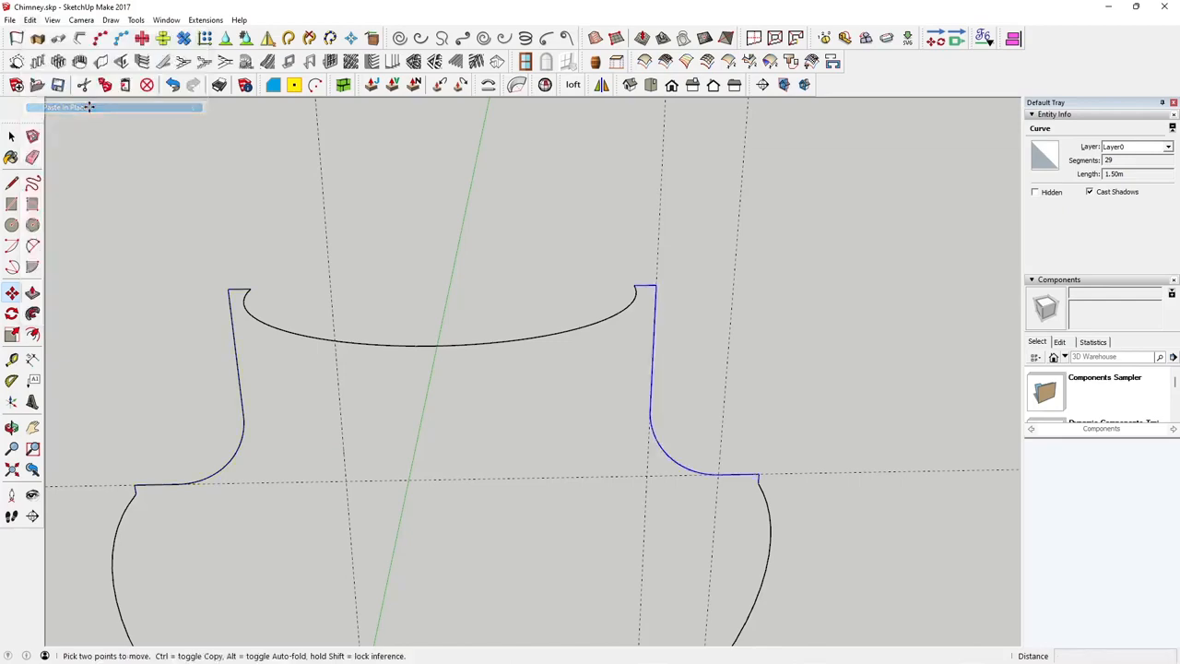
Step: Cut both side profiles and paste them in place inside the group containing the upper and lower outline curves
middle_click_drag(453, 467, 439, 400)
scroll(444, 395, "down", 3)
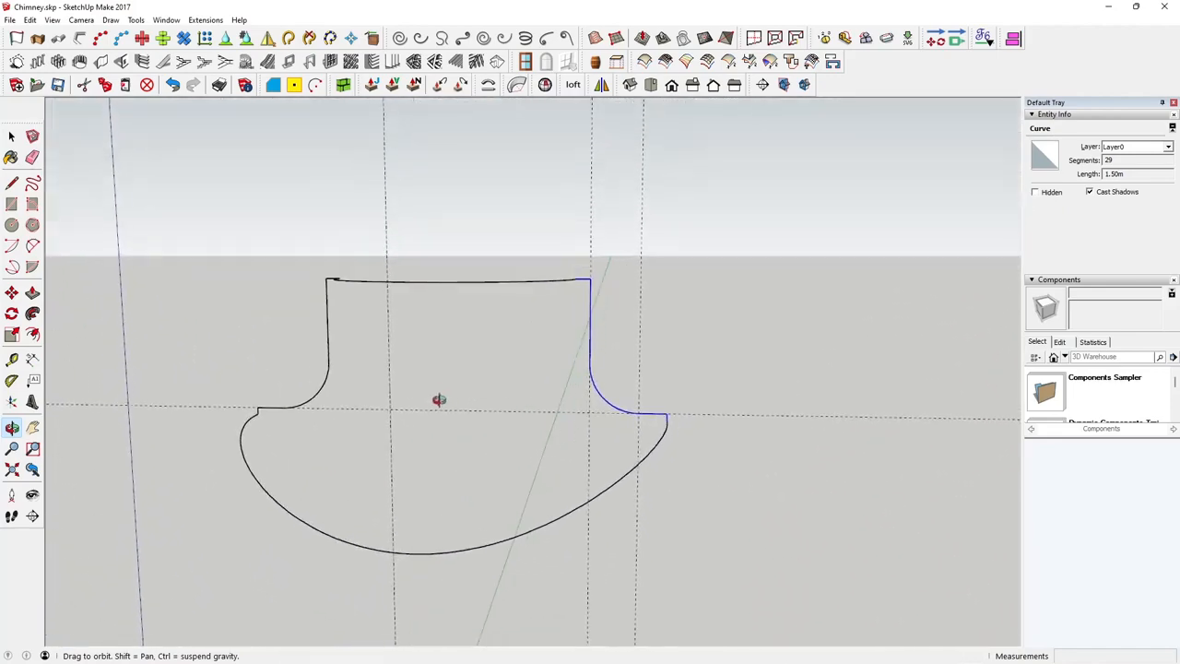
left_click_drag(268, 267, 340, 342)
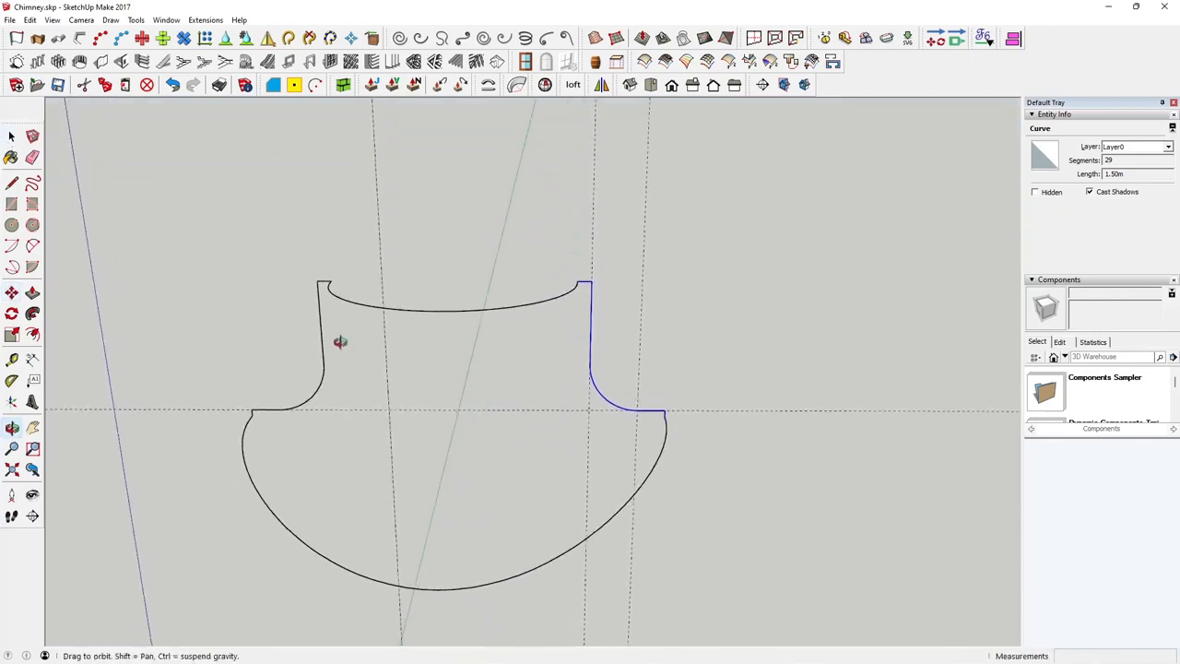
middle_click_drag(340, 343, 336, 338)
left_click(12, 137)
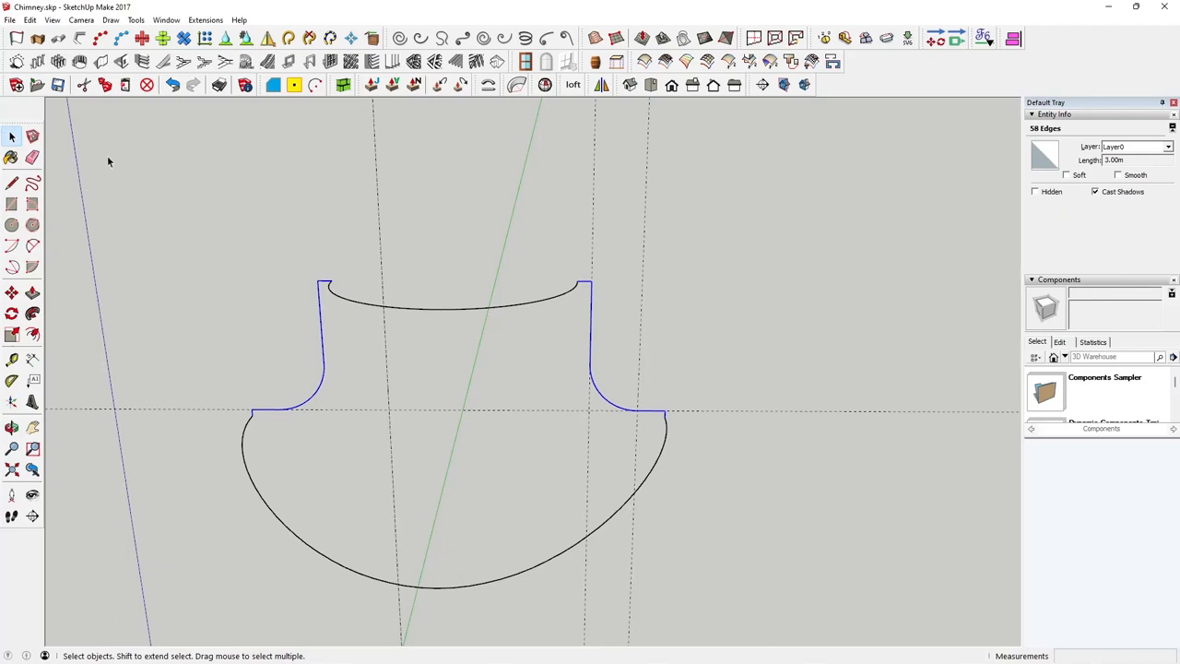
left_click(83, 84)
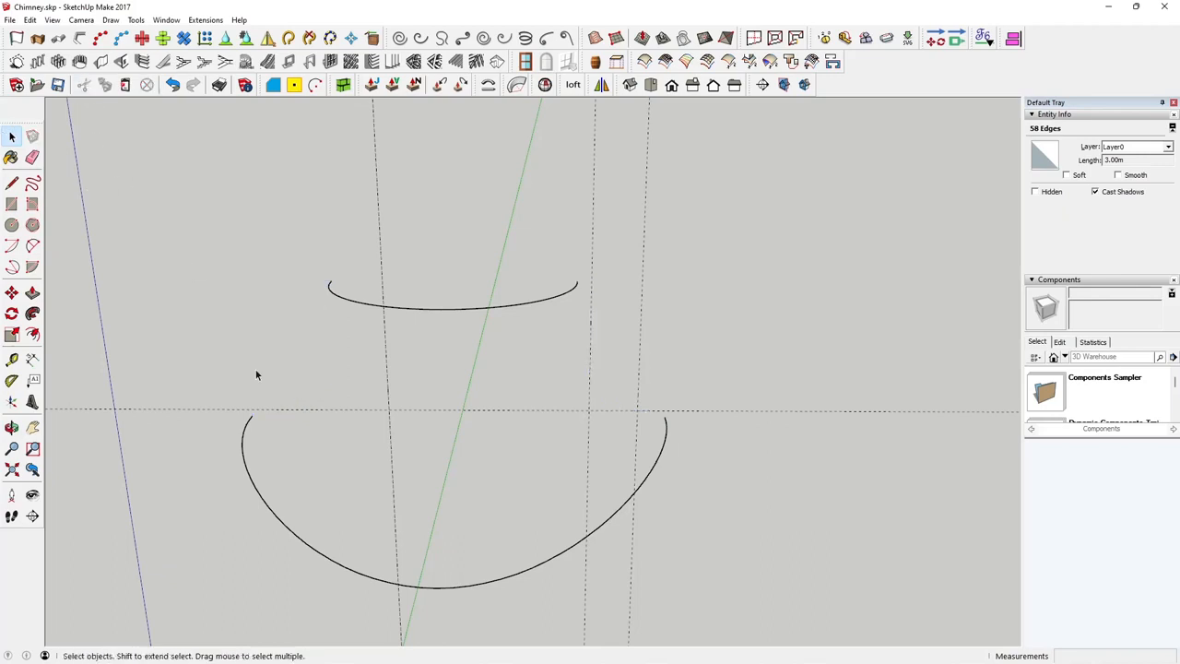
left_click(295, 538)
double_click(297, 542)
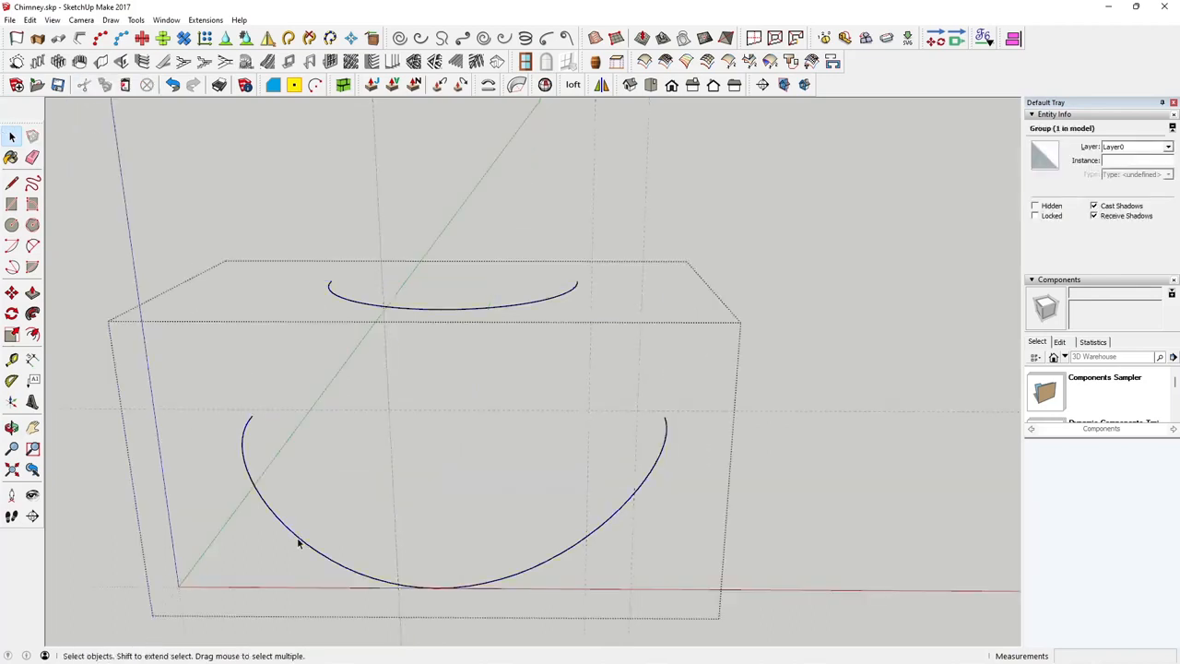
left_click(259, 442)
left_click(31, 20)
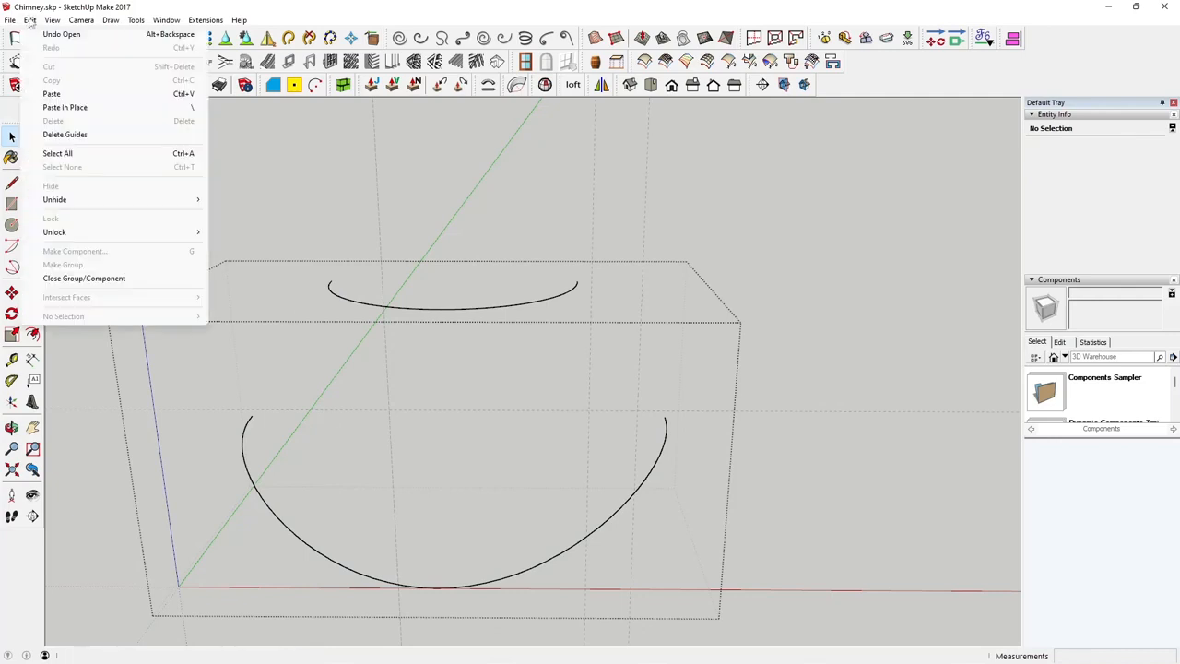
left_click(65, 107)
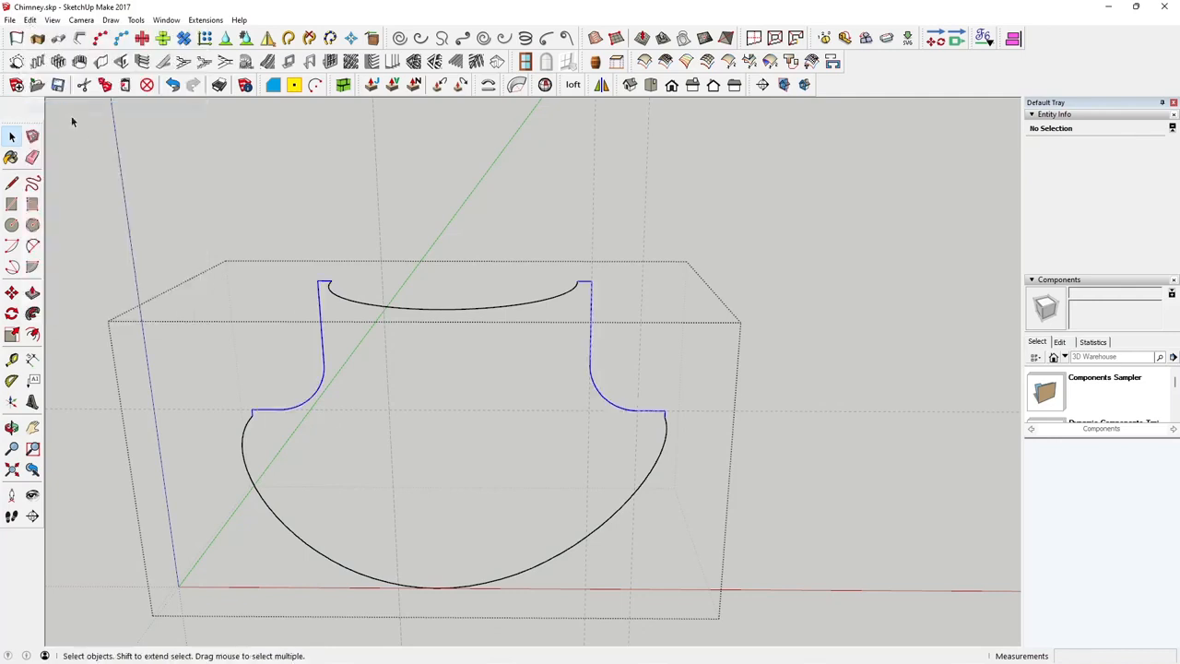
Step: Select the lower outline, both side profiles and the upper arc individually to check that each is a single curve
left_click(666, 542)
left_click(625, 509)
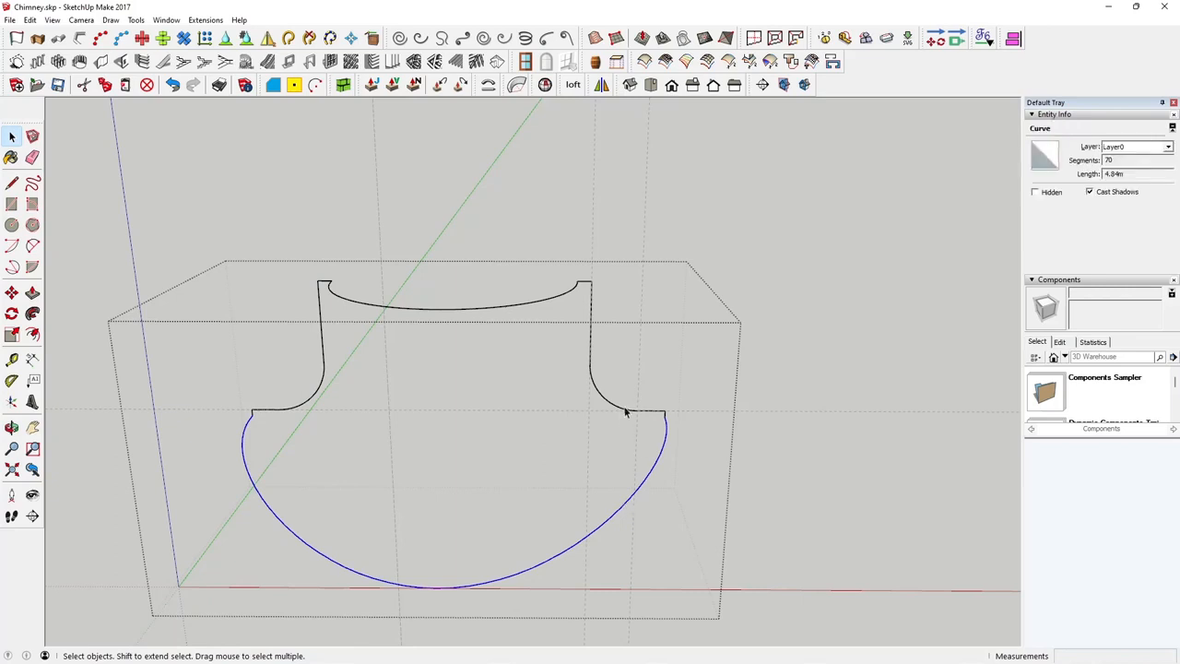
left_click(409, 374)
left_click(601, 398)
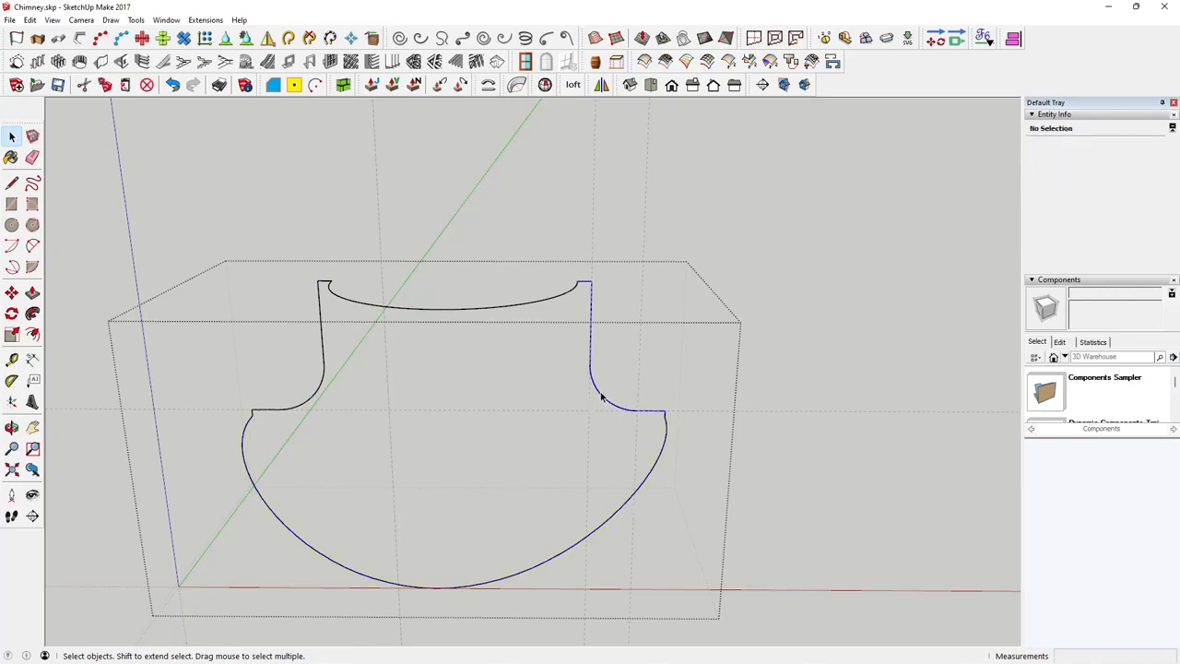
left_click(548, 308)
left_click(544, 303)
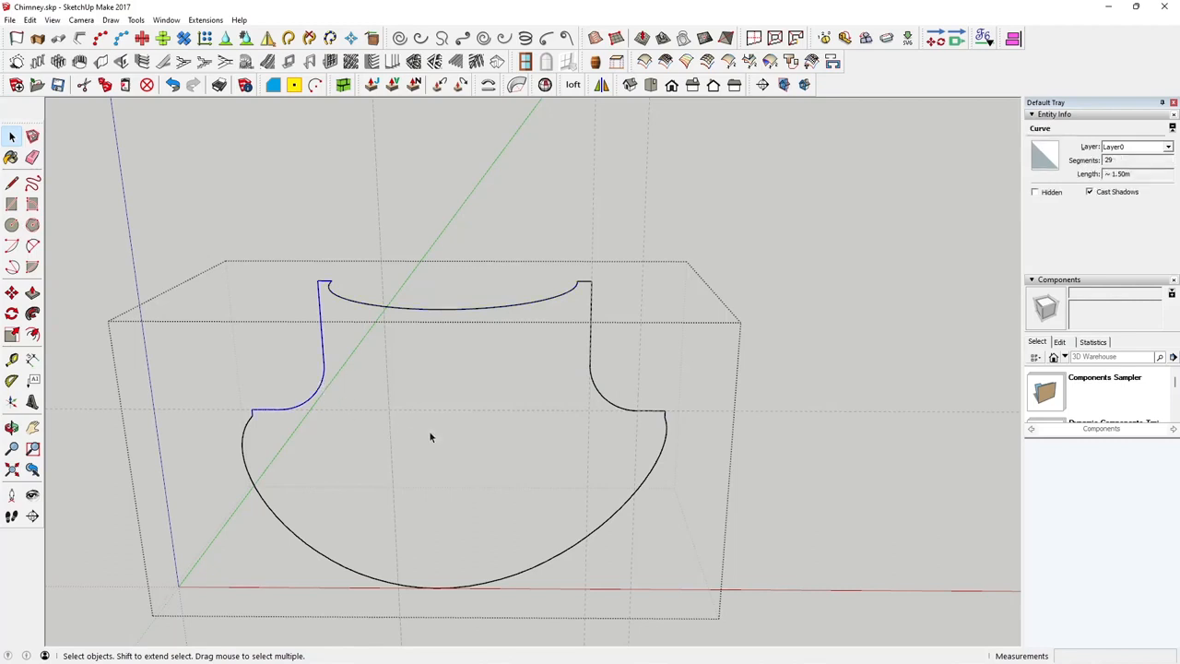
left_click(469, 448)
Step: Run Extrude Edges by Rails with the upper arc as profile, the right and left side profiles as rails, and the lower outline as melding profile
middle_click_drag(469, 448, 482, 412)
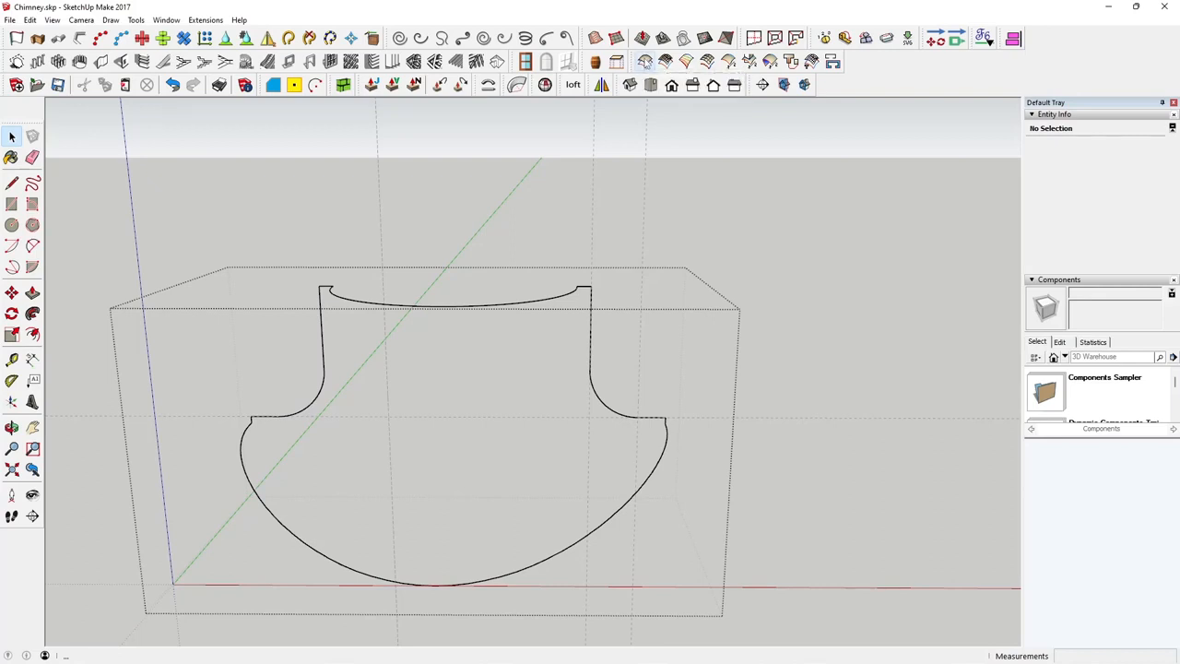
left_click(647, 65)
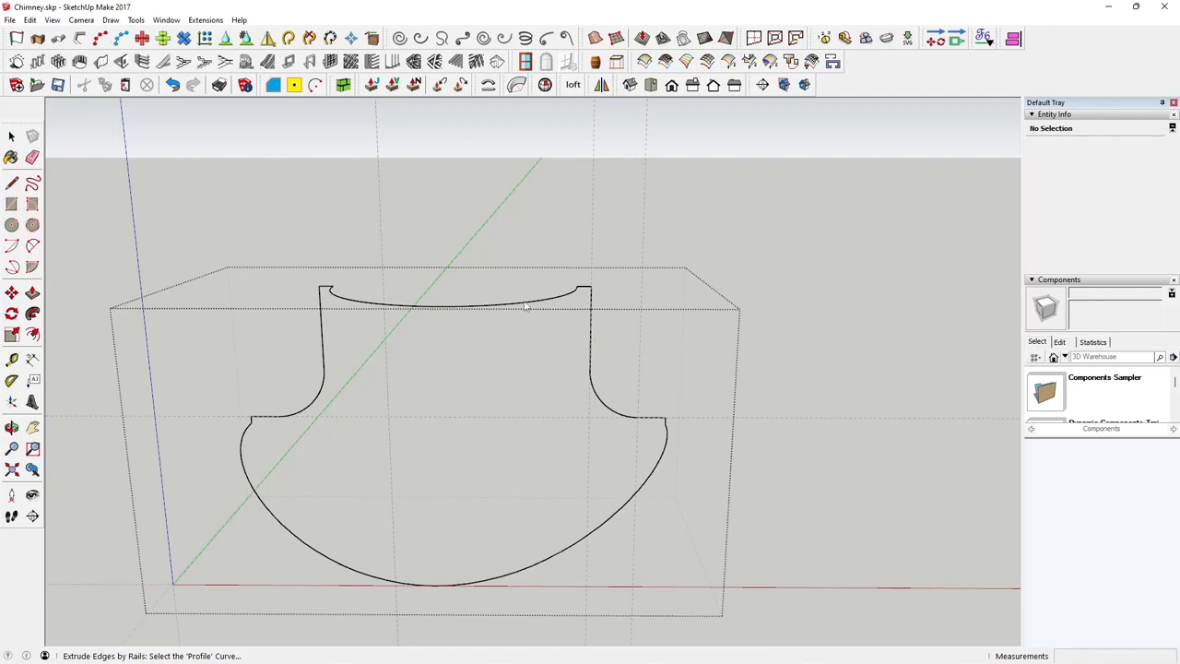
left_click(553, 300)
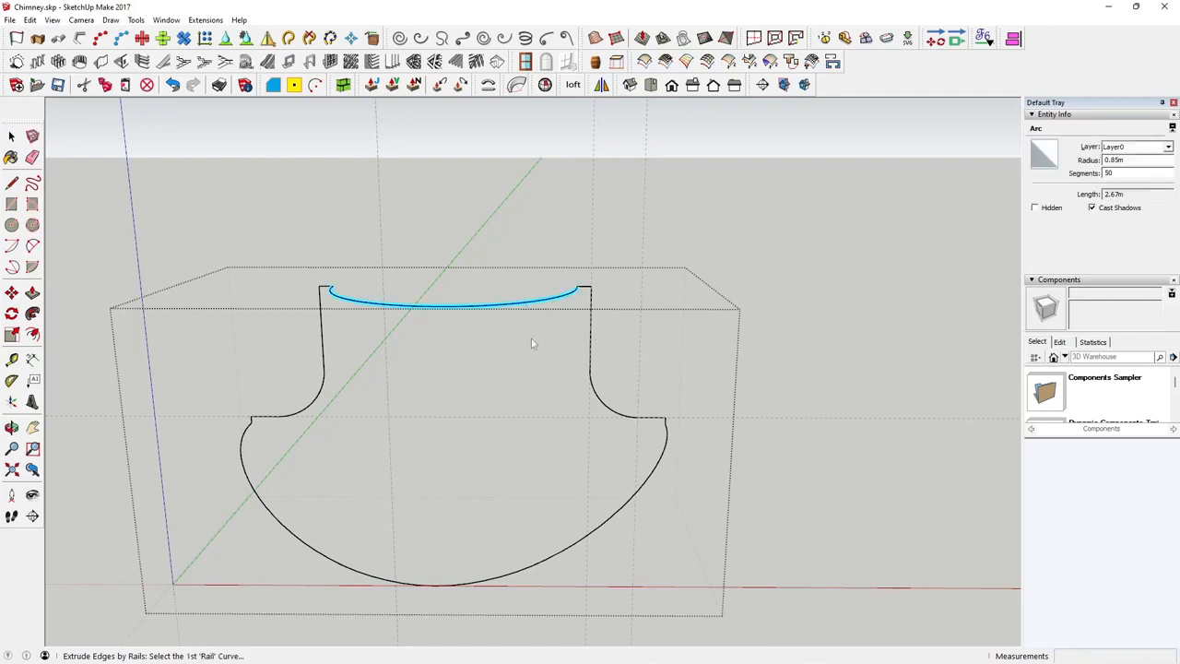
middle_click_drag(531, 339, 526, 398)
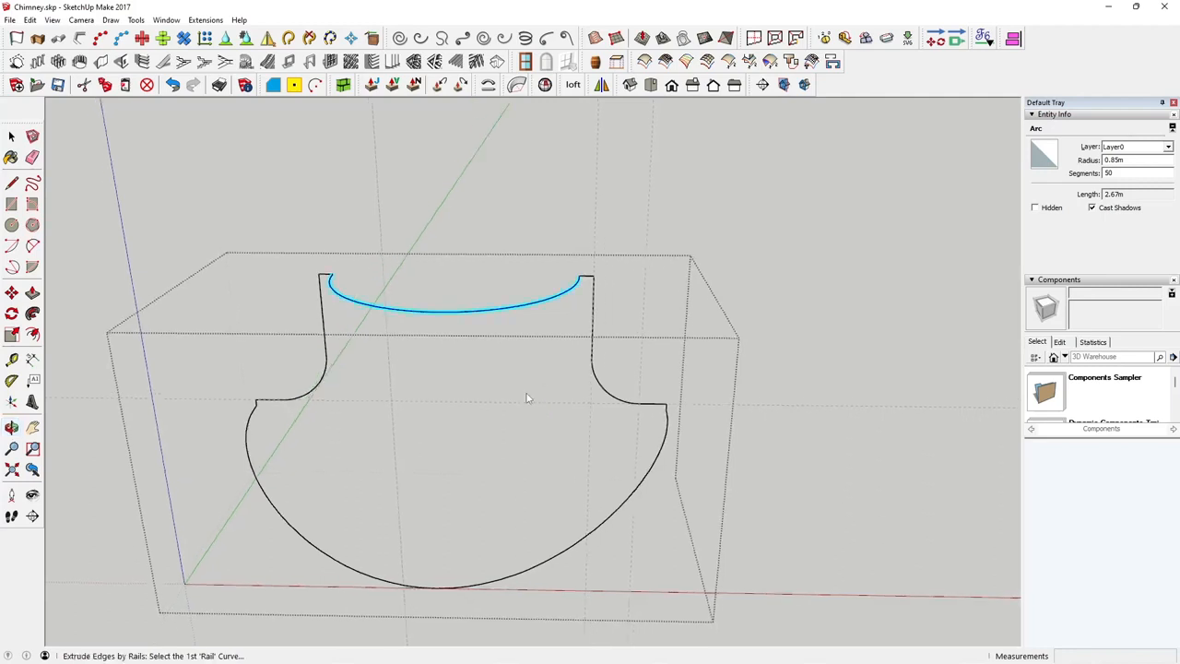
left_click(594, 374)
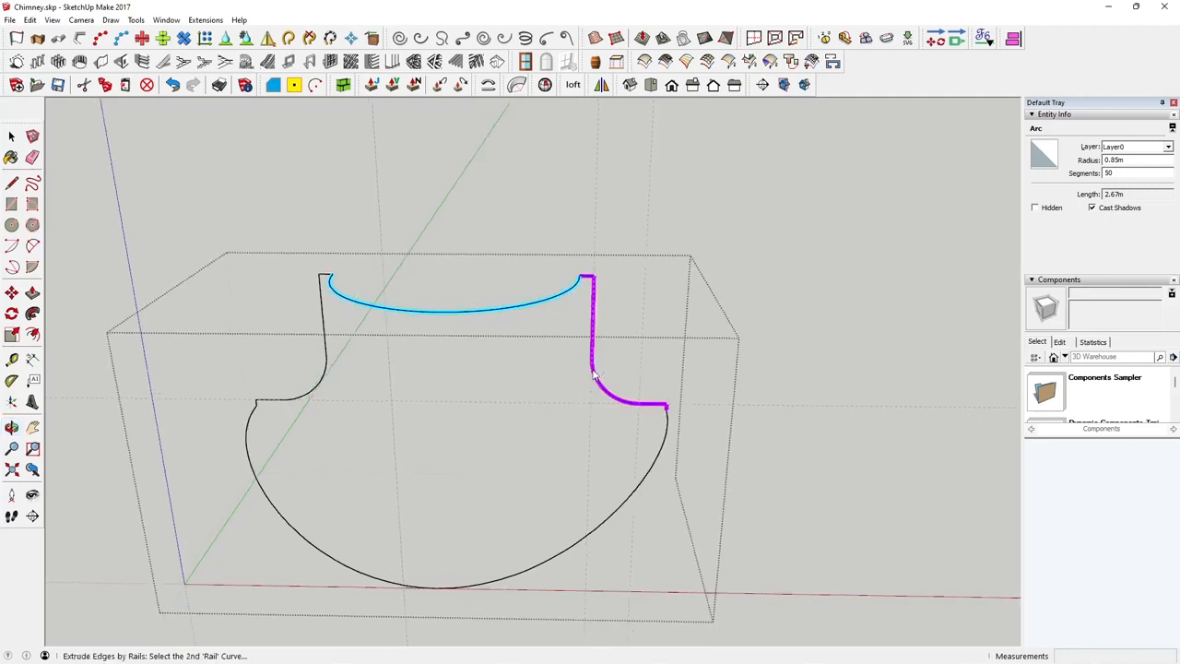
left_click(327, 367)
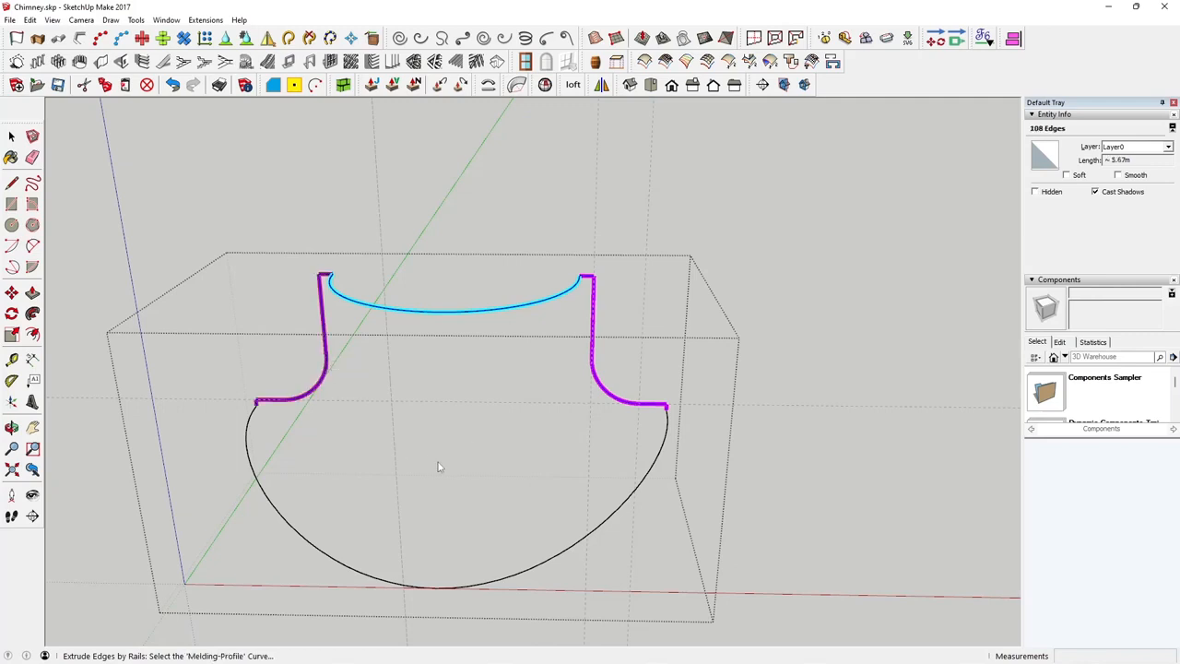
left_click(611, 523)
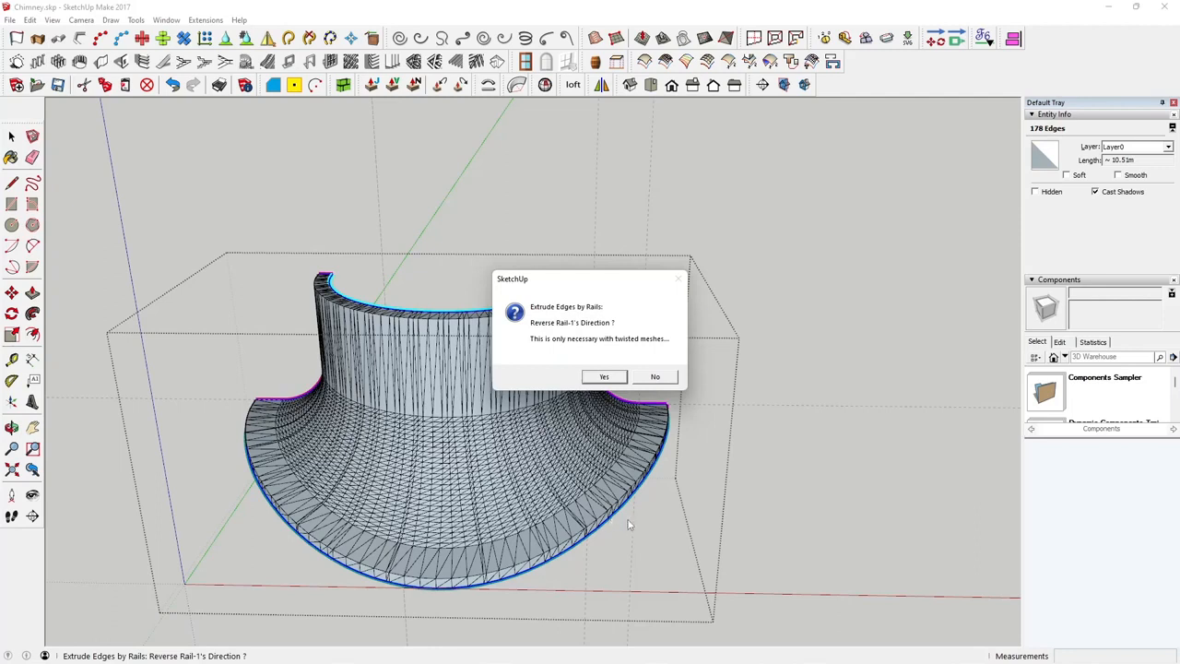
Step: Complete the rail extrusion with reversed faces, smoothed edges and erased original curves, declining rail reversal, quad faces, coplanar edge erasure and mesh self-intersection
left_click(669, 376)
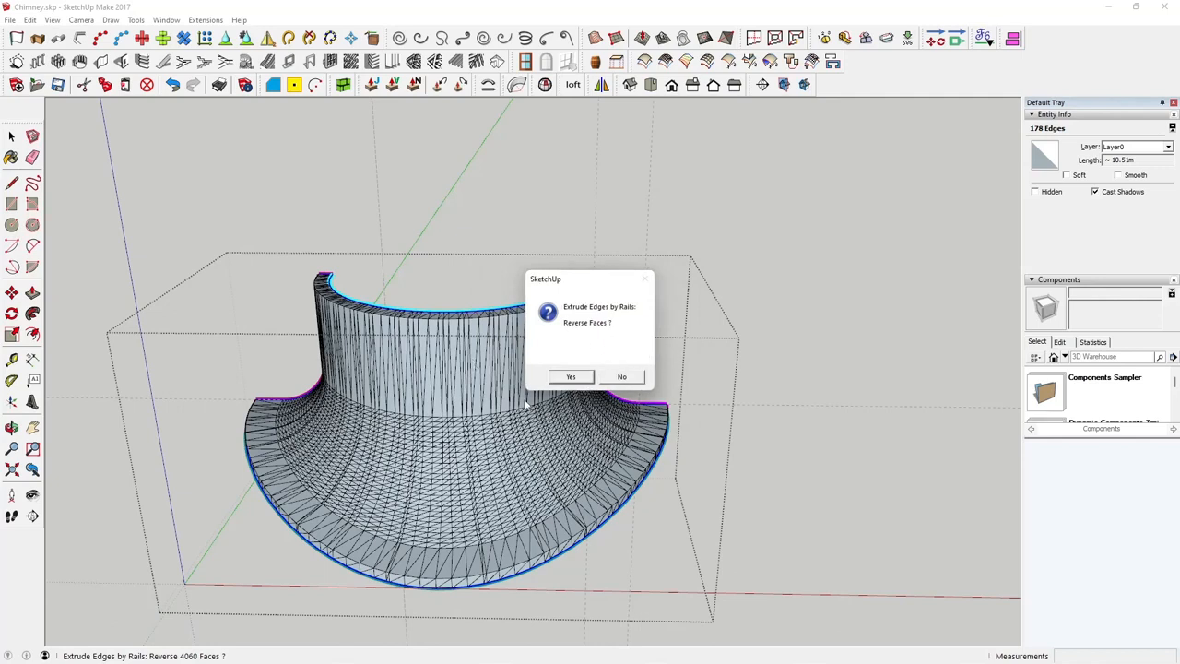
left_click(571, 377)
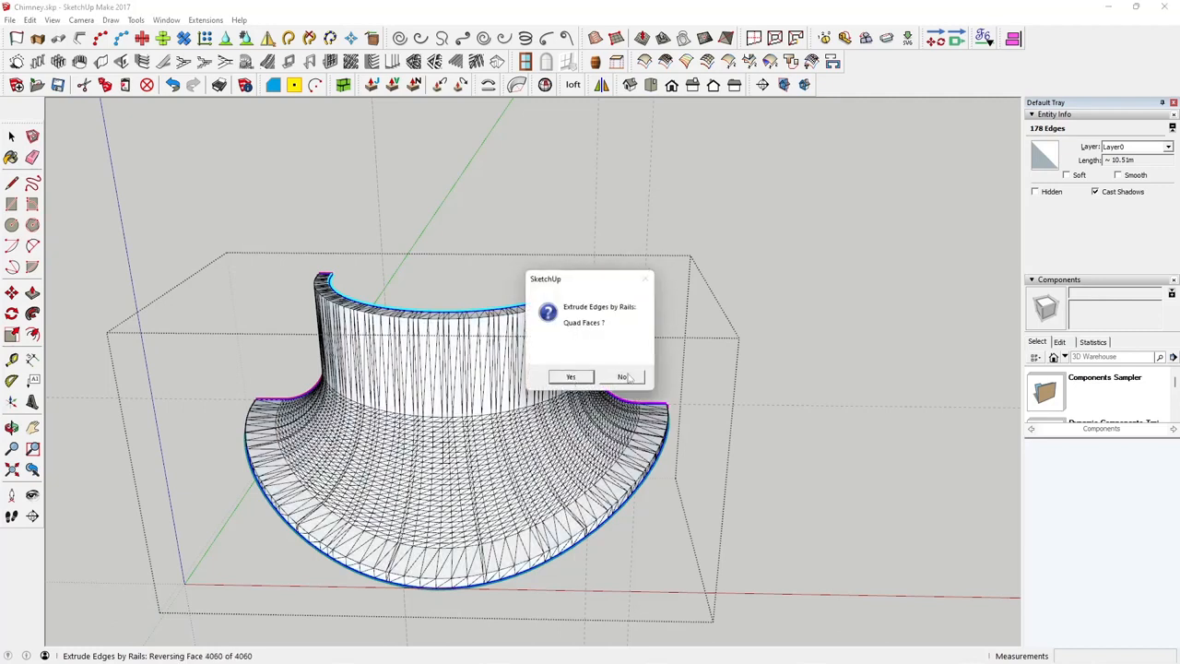
left_click(625, 378)
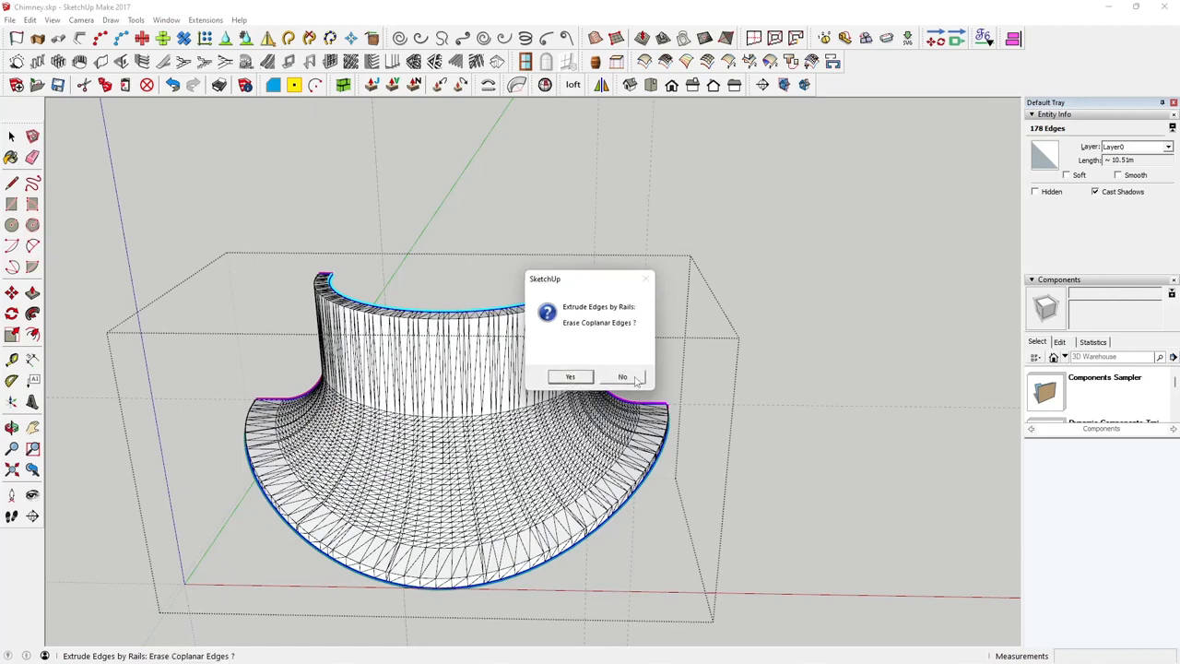
left_click(635, 379)
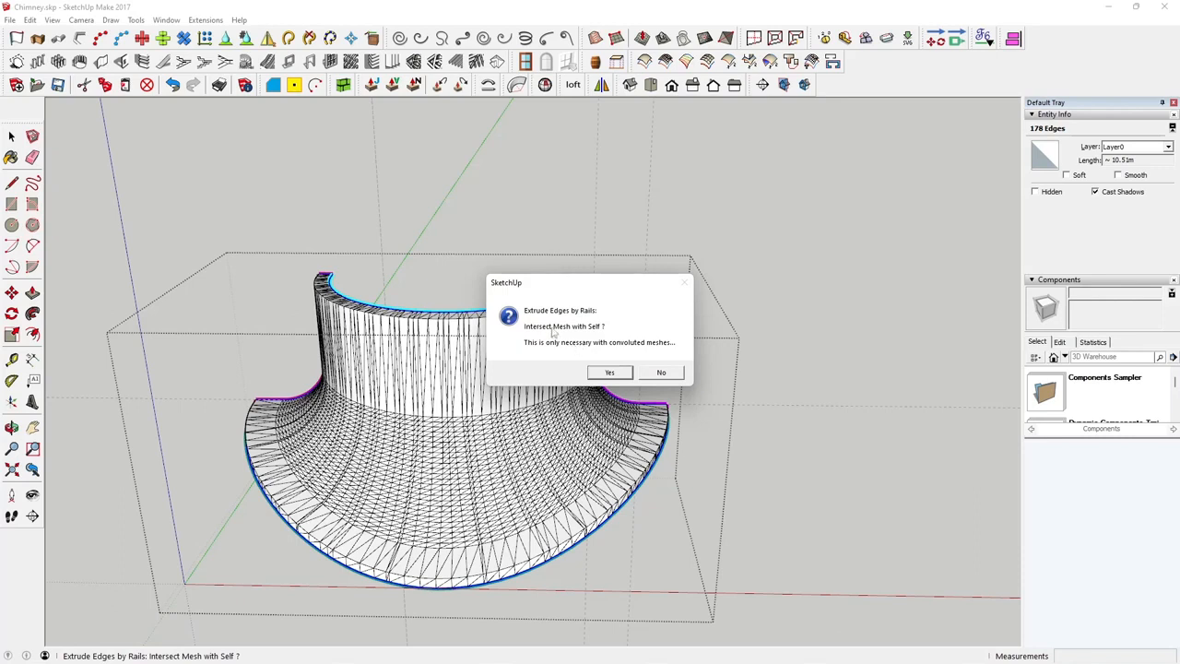
left_click(670, 374)
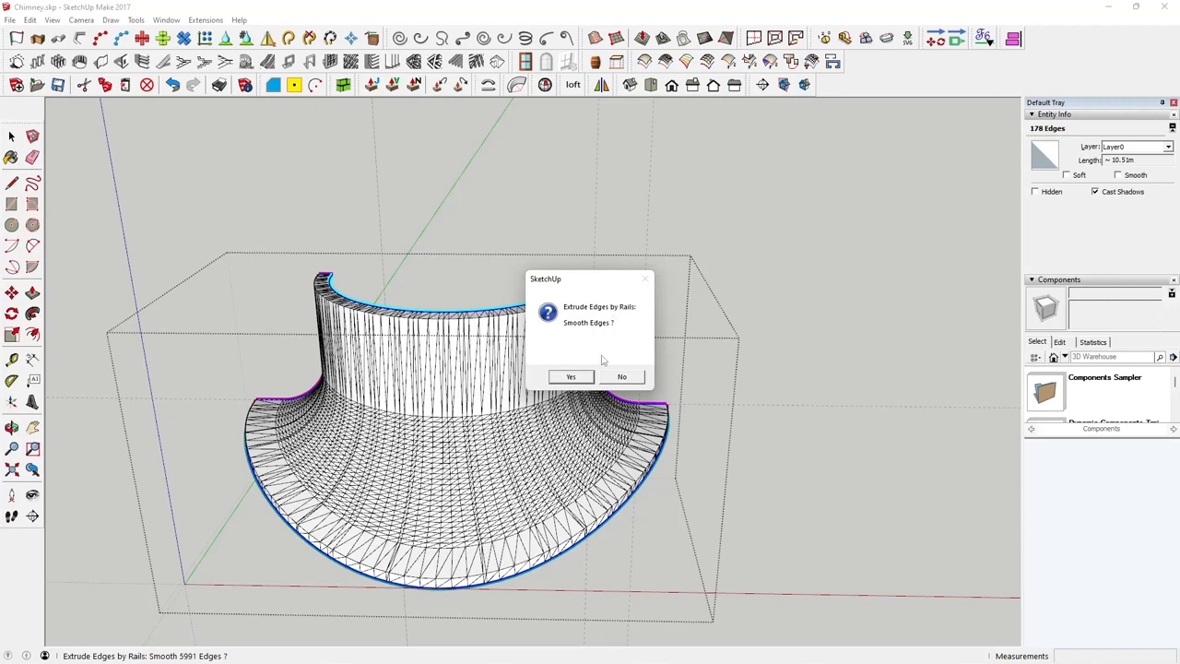
left_click(579, 379)
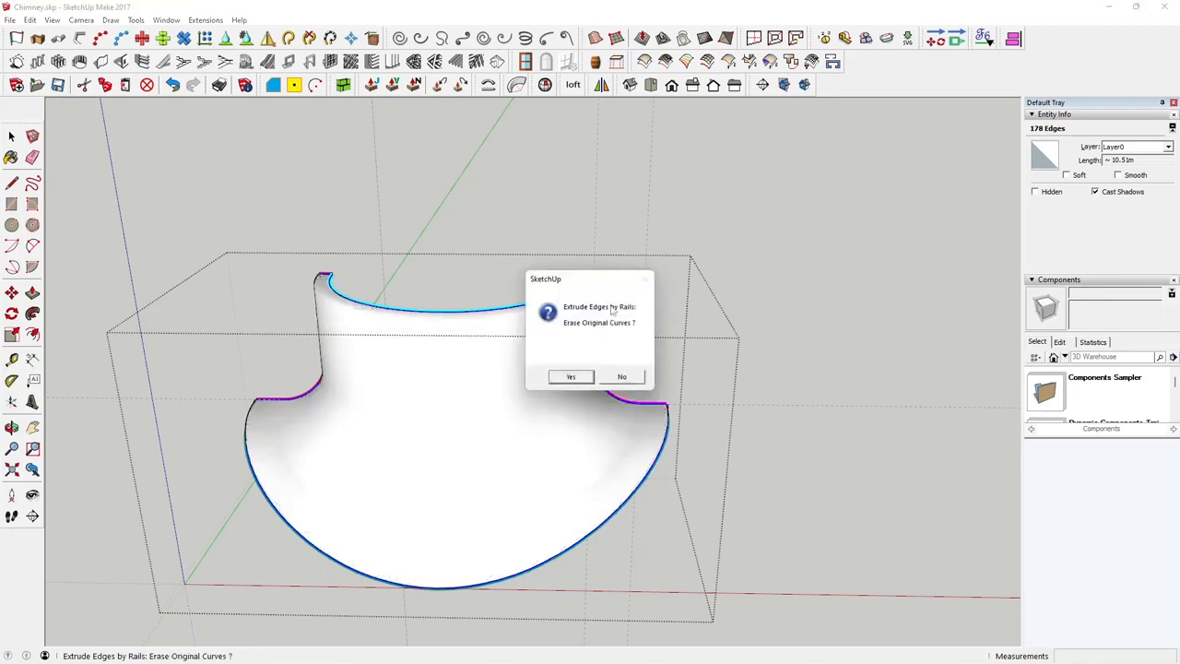
left_click(570, 376)
middle_click_drag(721, 423, 463, 335)
scroll(510, 384, "down", 5)
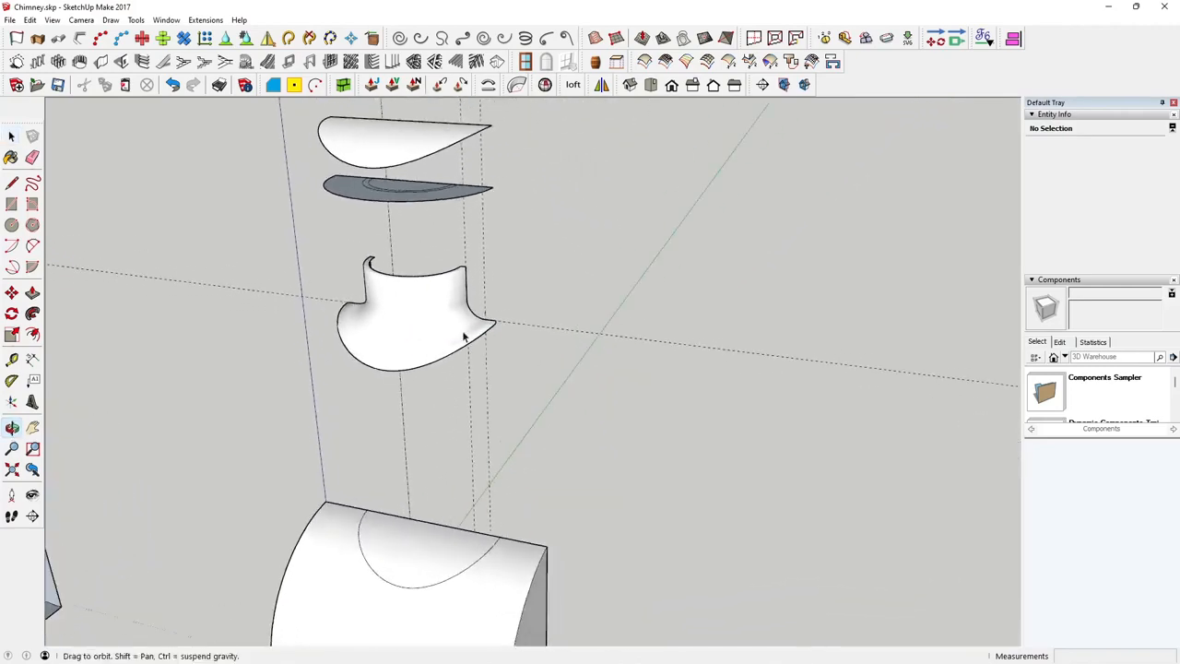
scroll(462, 336, "down", 1)
scroll(452, 338, "up", 1)
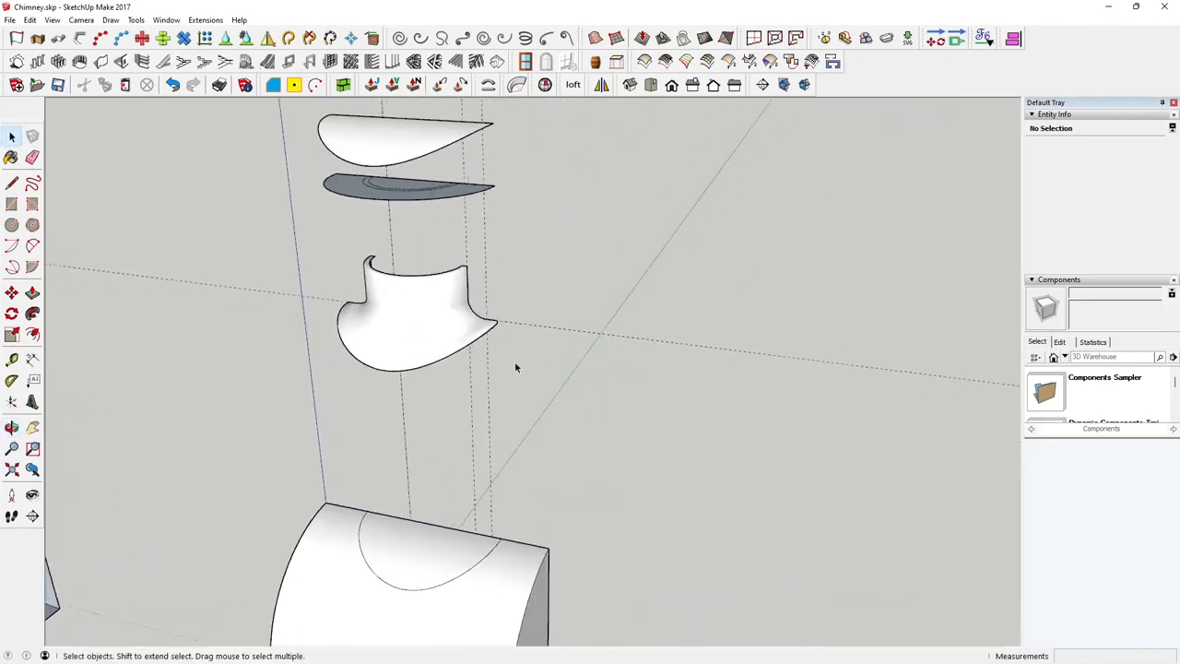
Step: Move the hood surface group down about 4.61 m from its lower corner onto the matching outline corner on the half cylinder
middle_click_drag(516, 368, 417, 343)
left_click(416, 343)
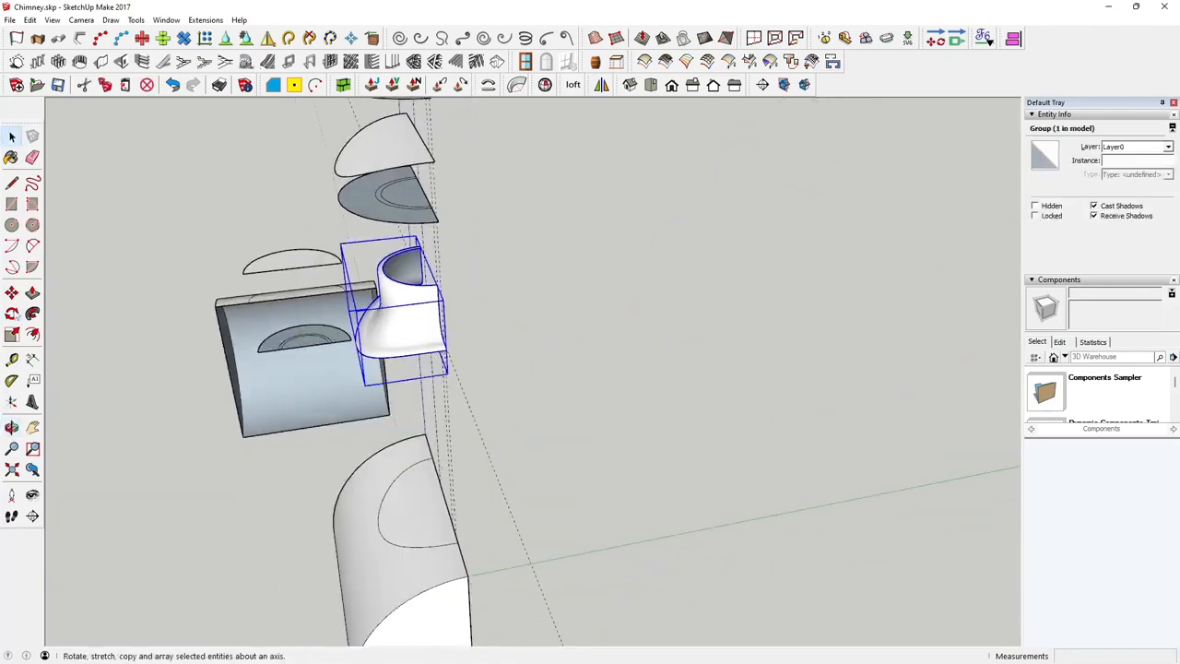
left_click(11, 293)
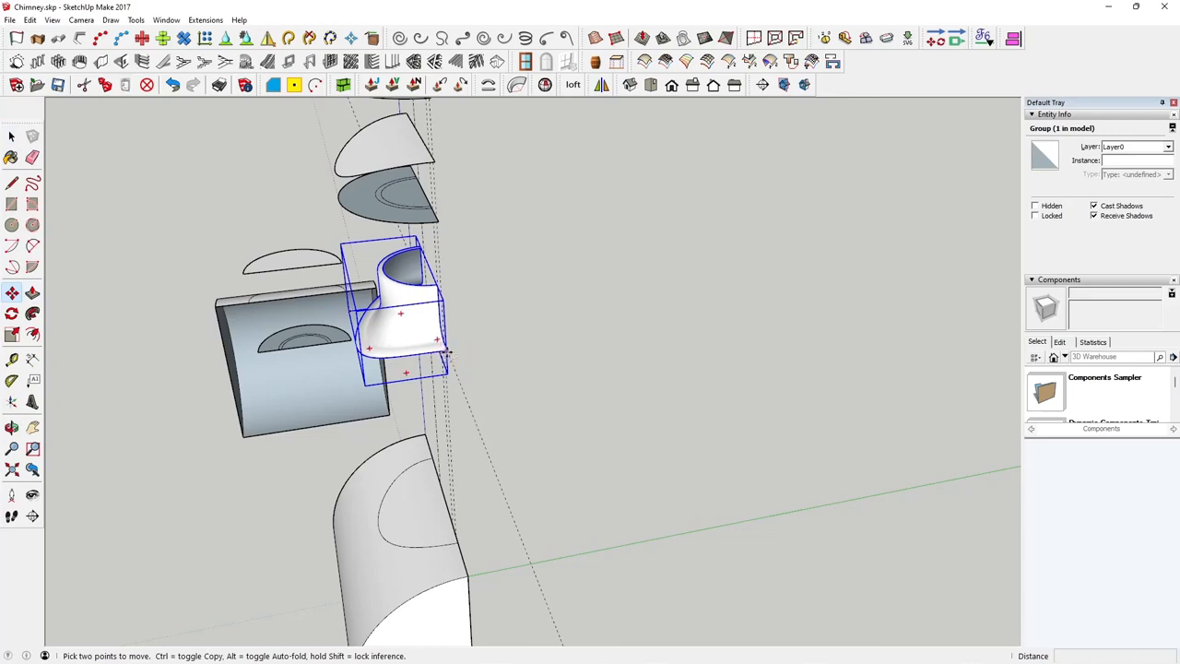
left_click(446, 351)
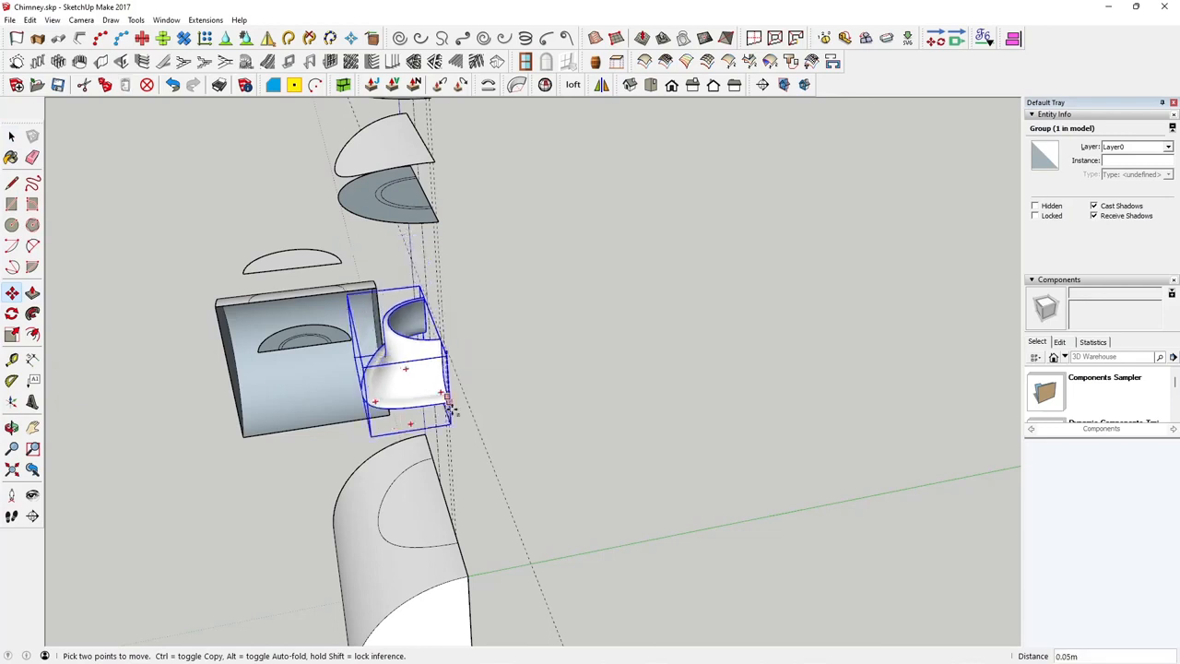
left_click(459, 551)
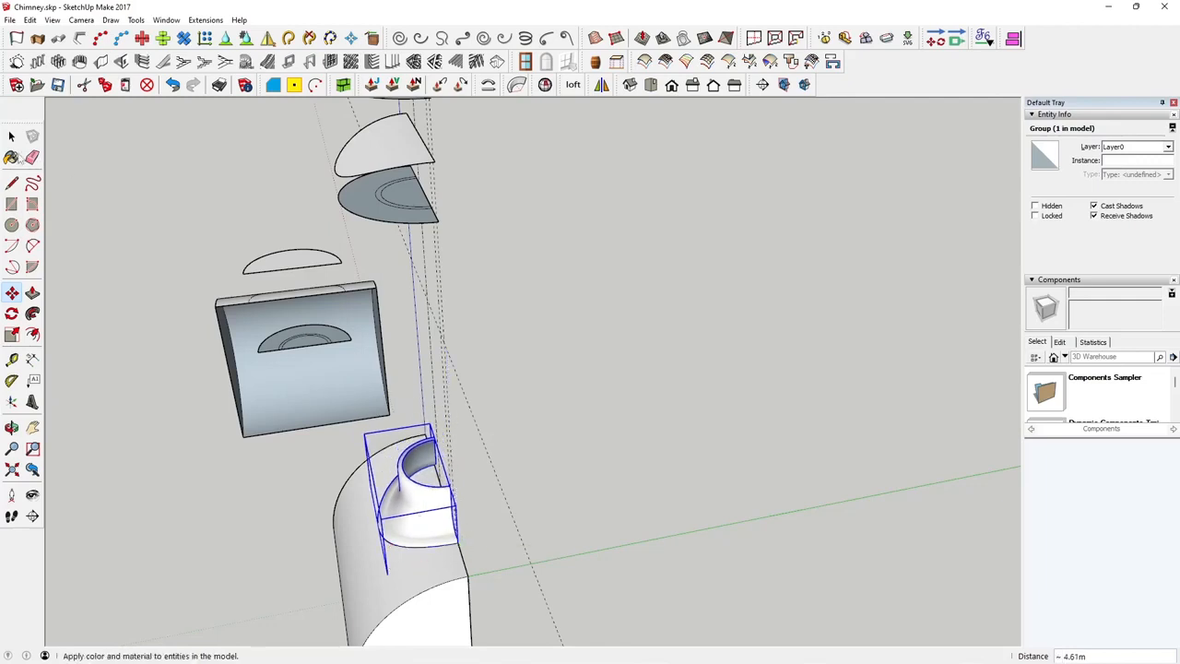
mouse_move(538, 503)
middle_mouse_down()
mouse_move(557, 464)
mouse_move(672, 366)
mouse_move(258, 311)
middle_mouse_up()
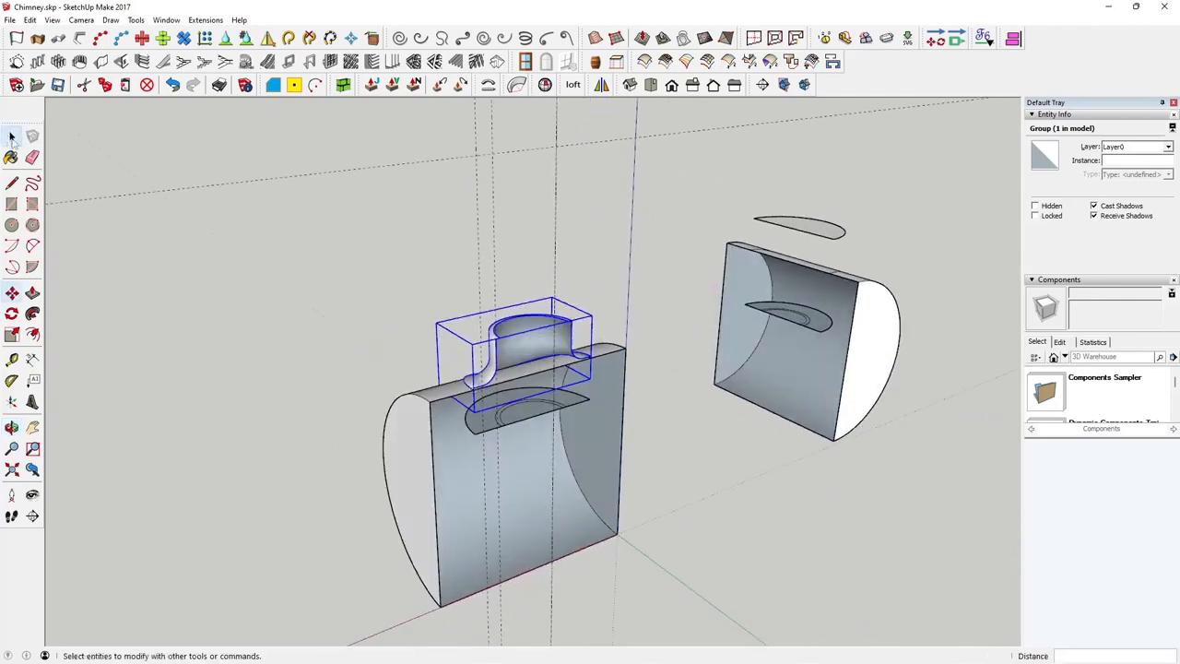
left_click(12, 137)
left_click(264, 316)
Step: Try to extrude the inner half-ring face inside the half cylinder up to the top edge of the hood
mouse_move(569, 439)
middle_mouse_down()
mouse_move(522, 414)
mouse_move(548, 468)
mouse_move(548, 440)
mouse_move(564, 431)
middle_mouse_up()
scroll(516, 408, "up", 2)
scroll(516, 408, "up", 1)
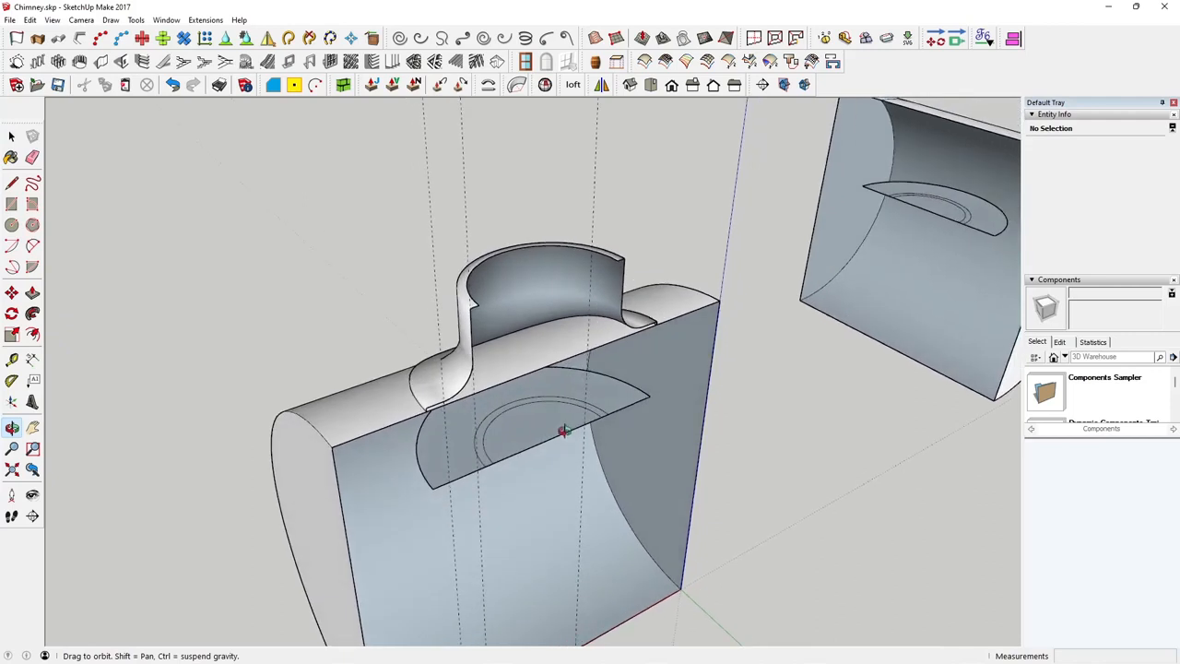
left_click(484, 464)
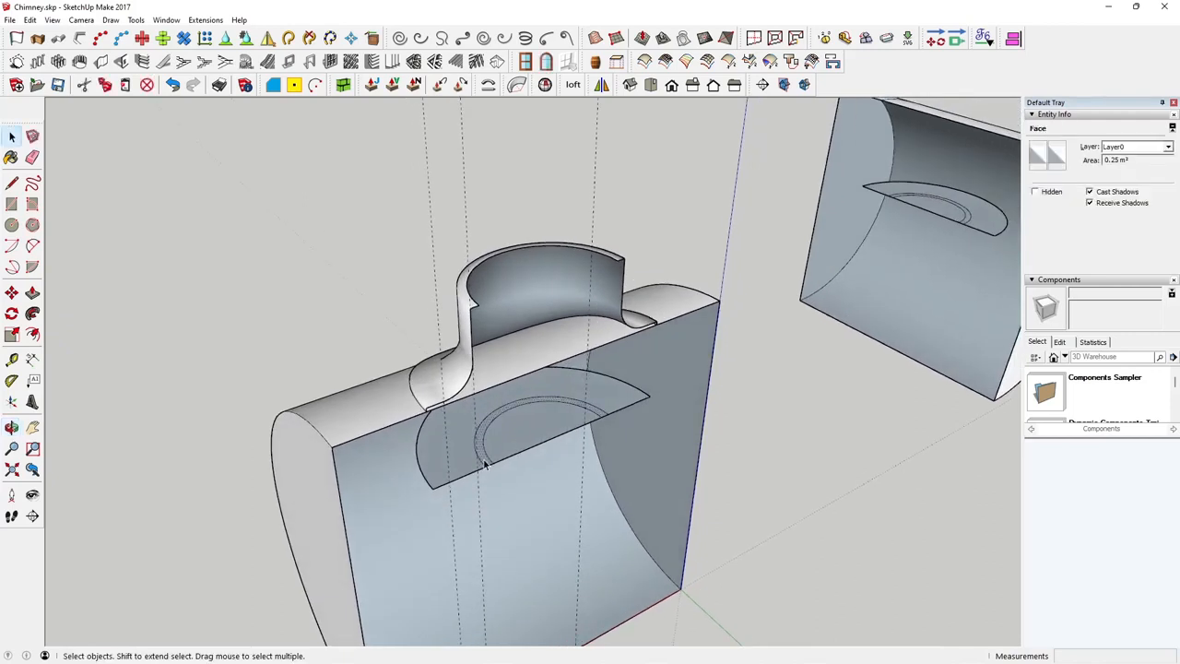
left_click(32, 294)
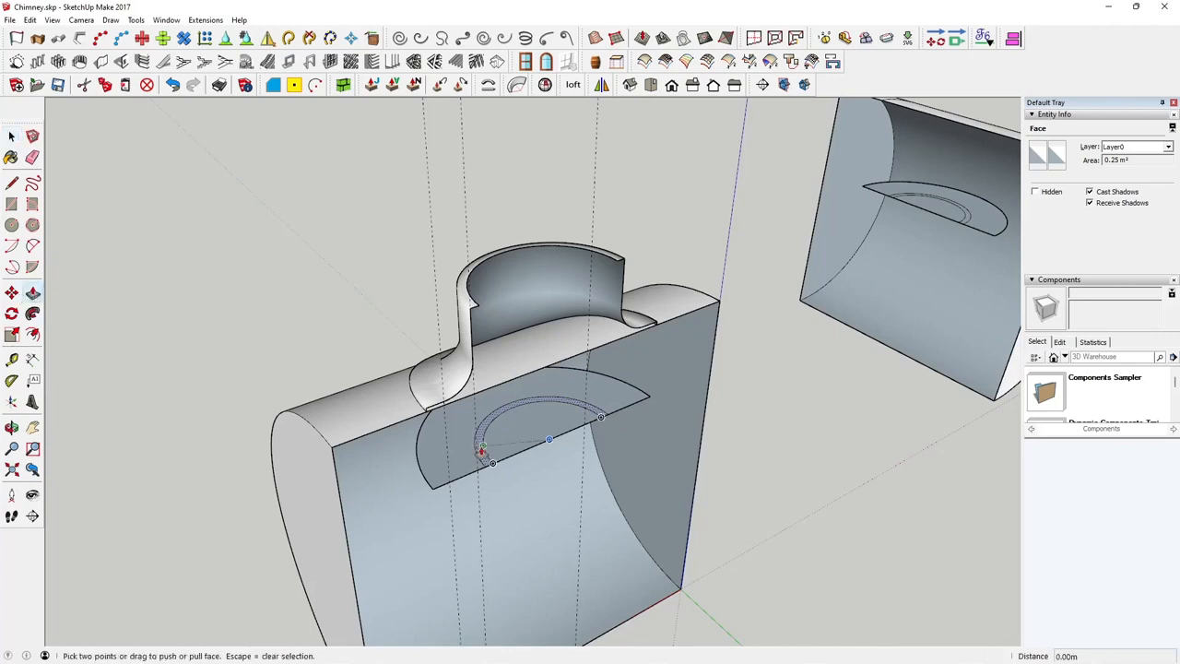
scroll(481, 450, "up", 2)
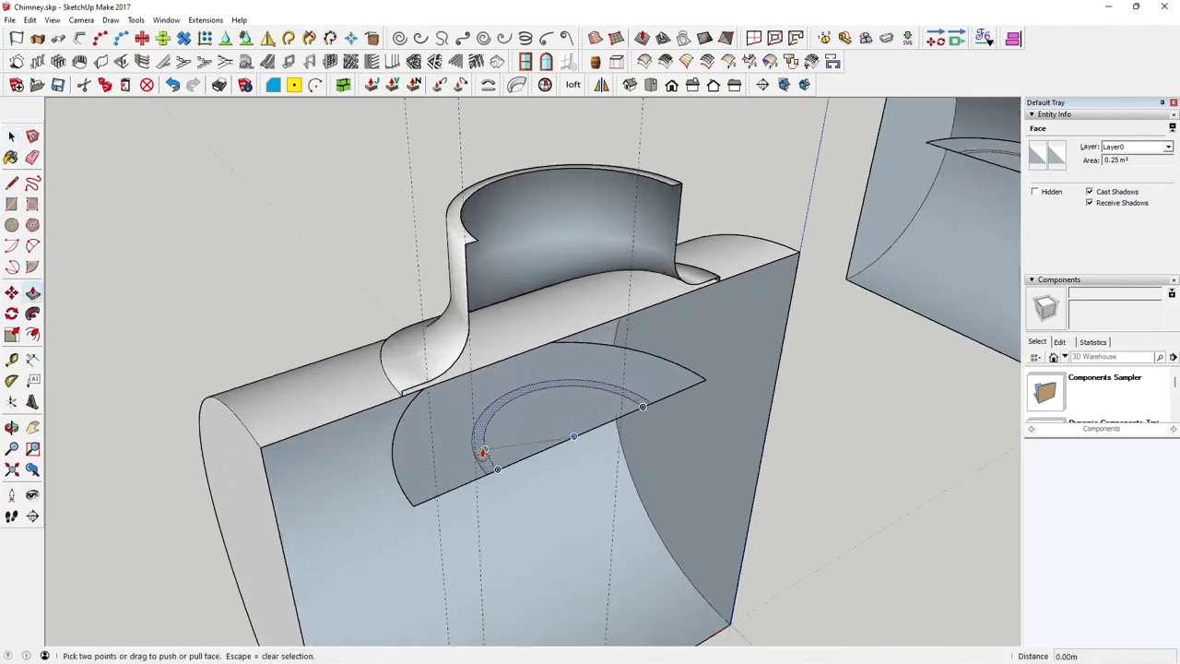
left_click(482, 450)
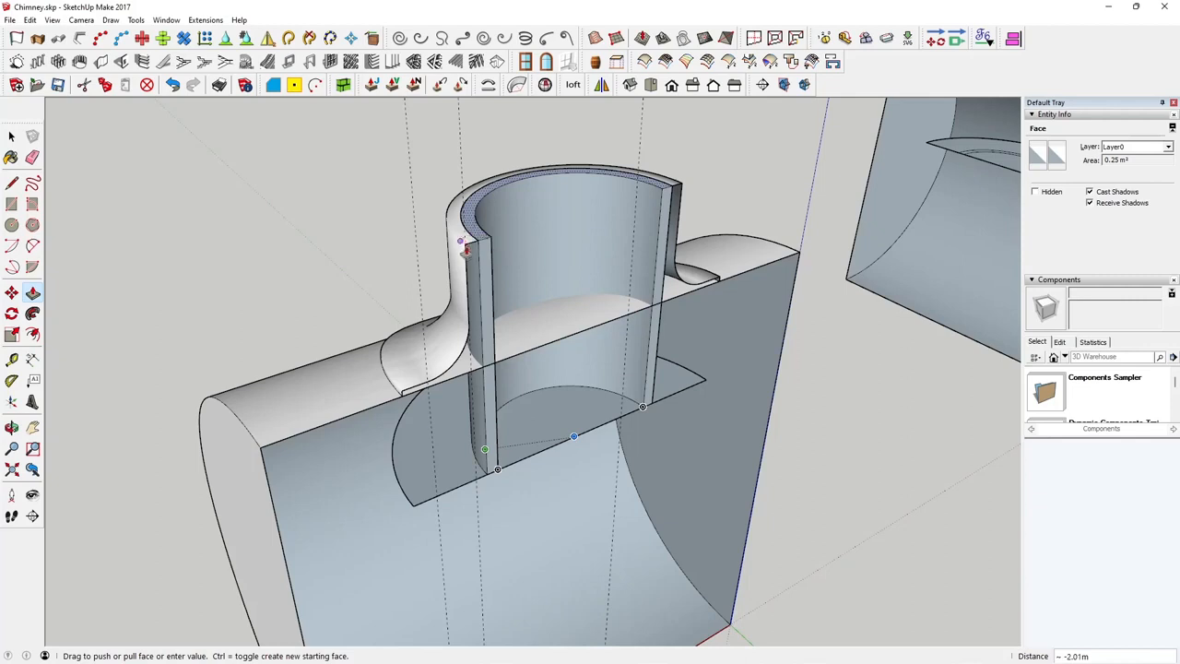
left_click(466, 248)
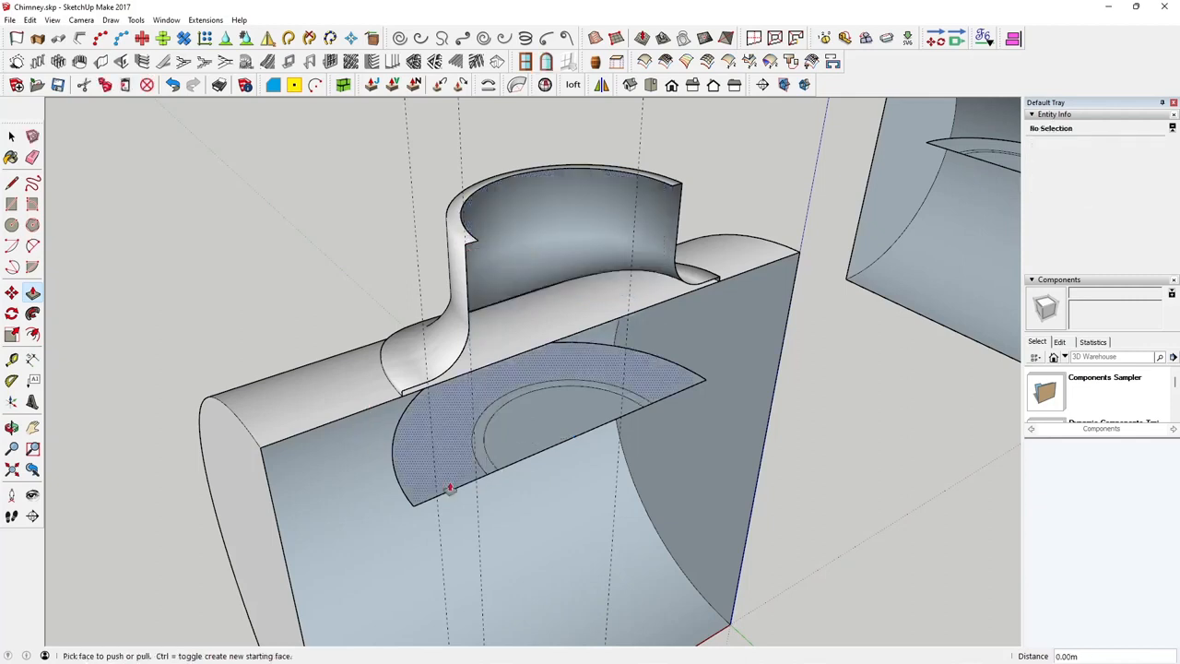
left_click(11, 136)
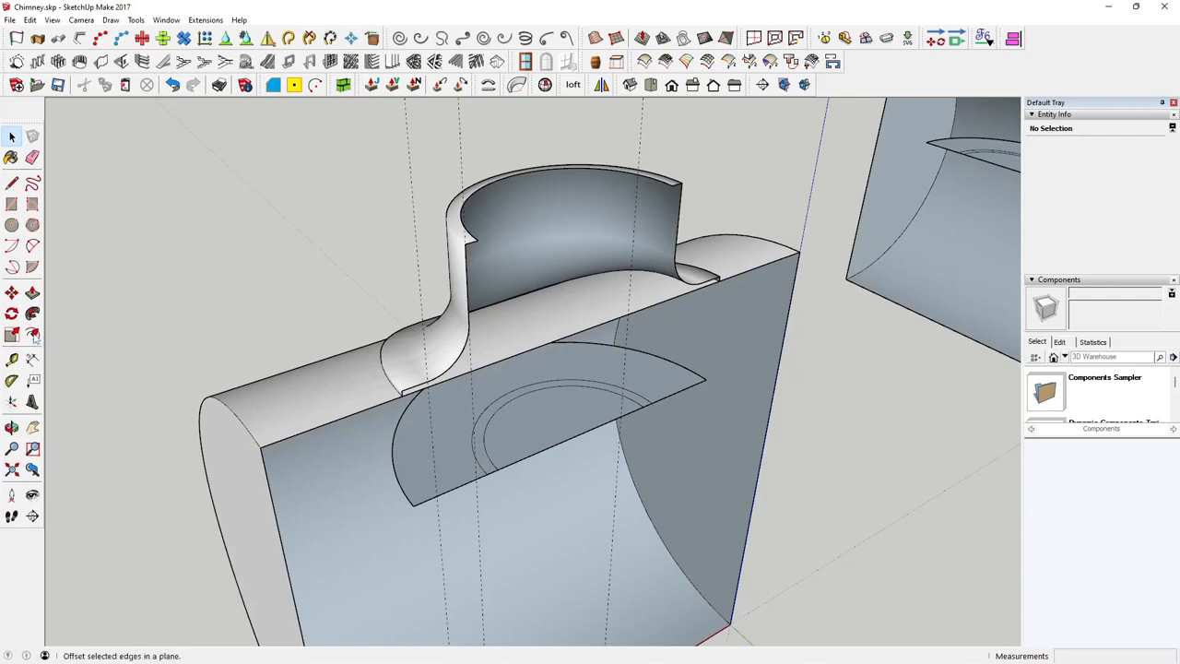
Step: Offset the outer arc of the half ring outward by 0.1 m
left_click(32, 334)
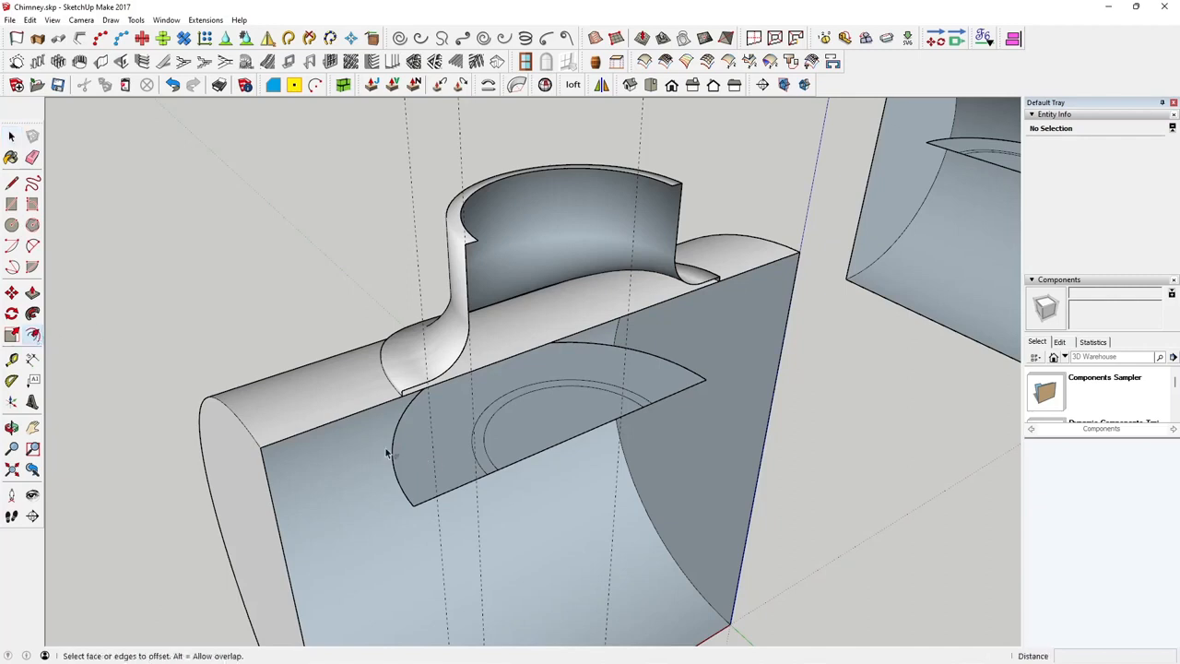
left_click(473, 451)
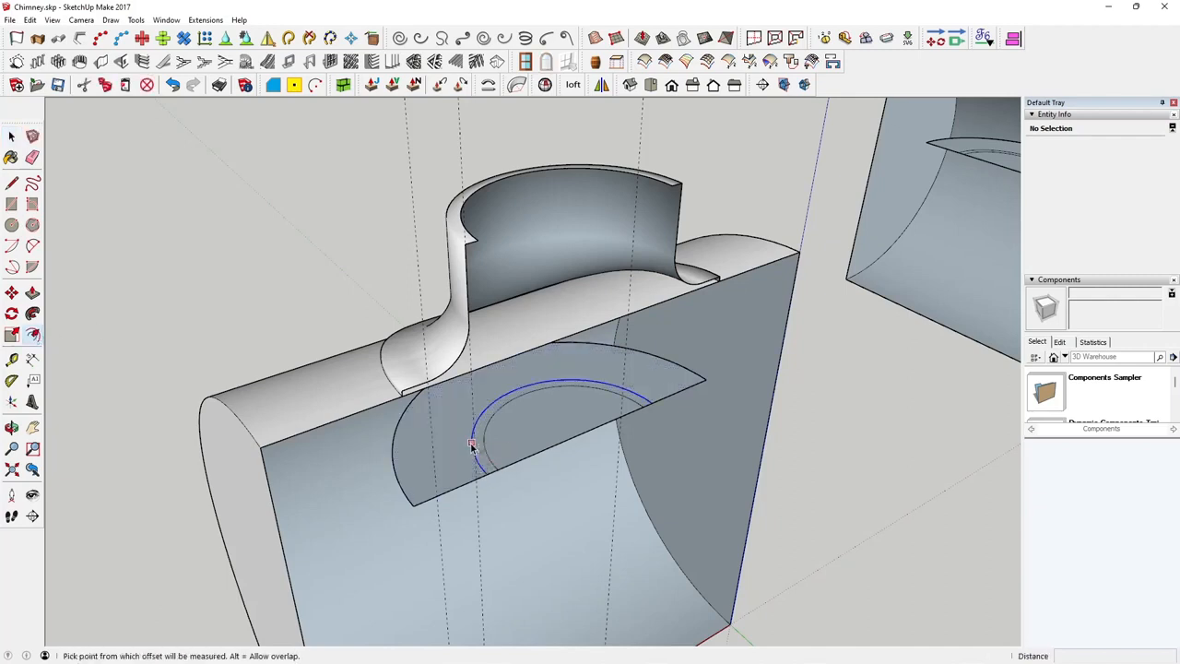
left_click(471, 447)
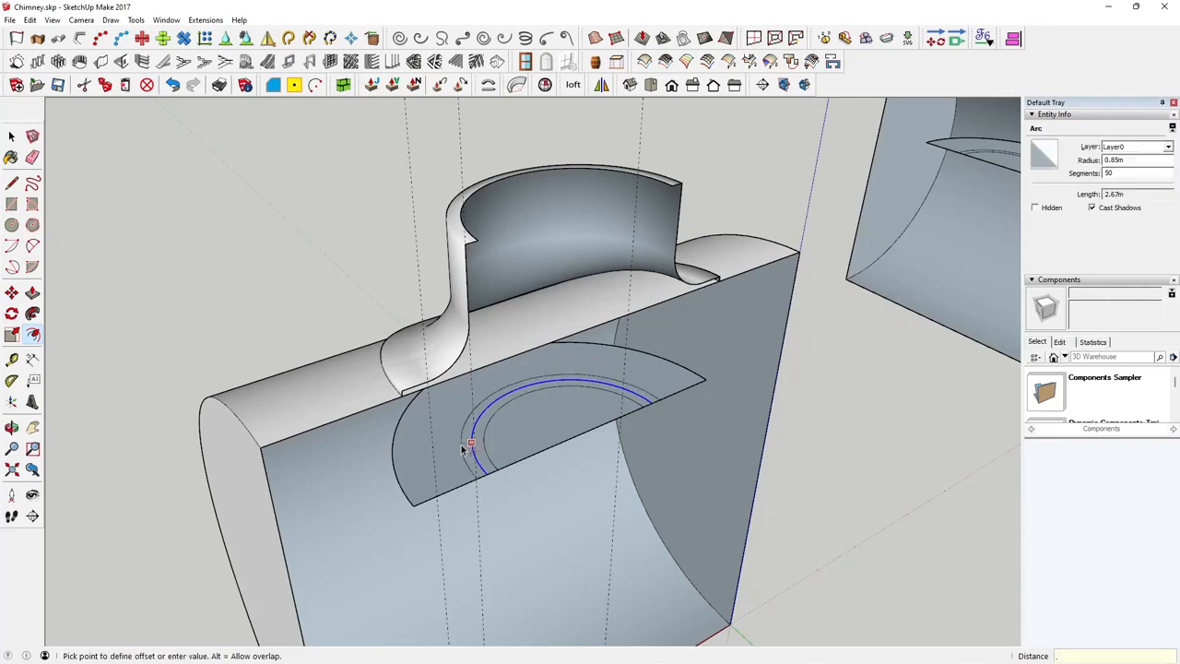
type(".1")
key("Return")
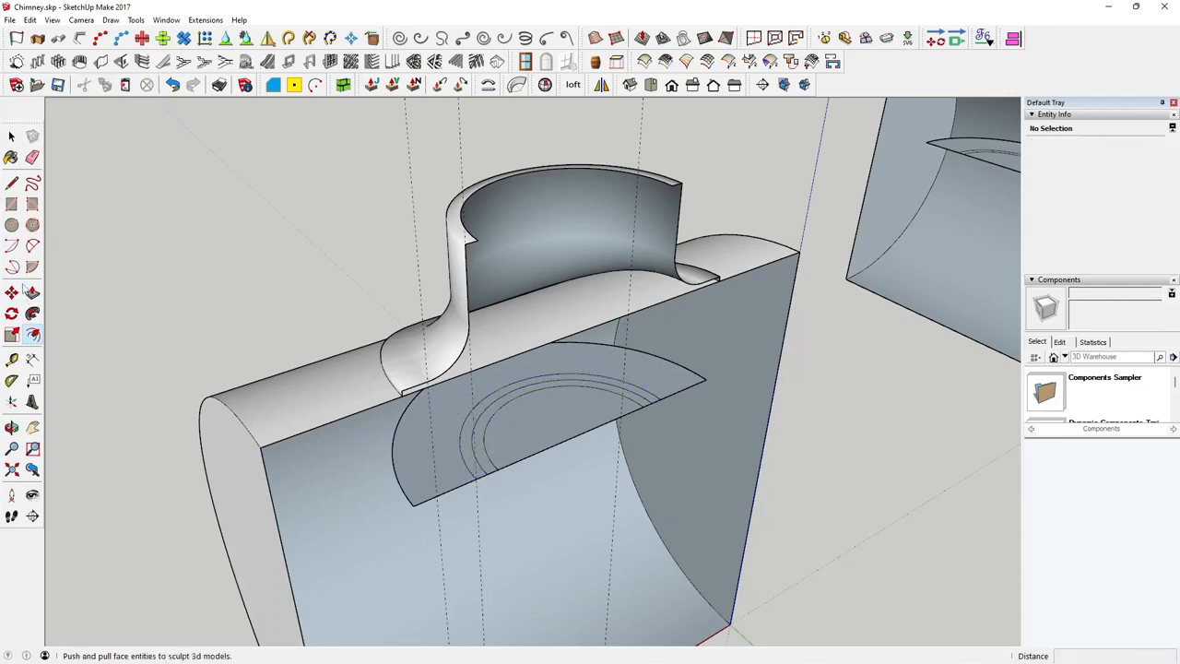
key("space")
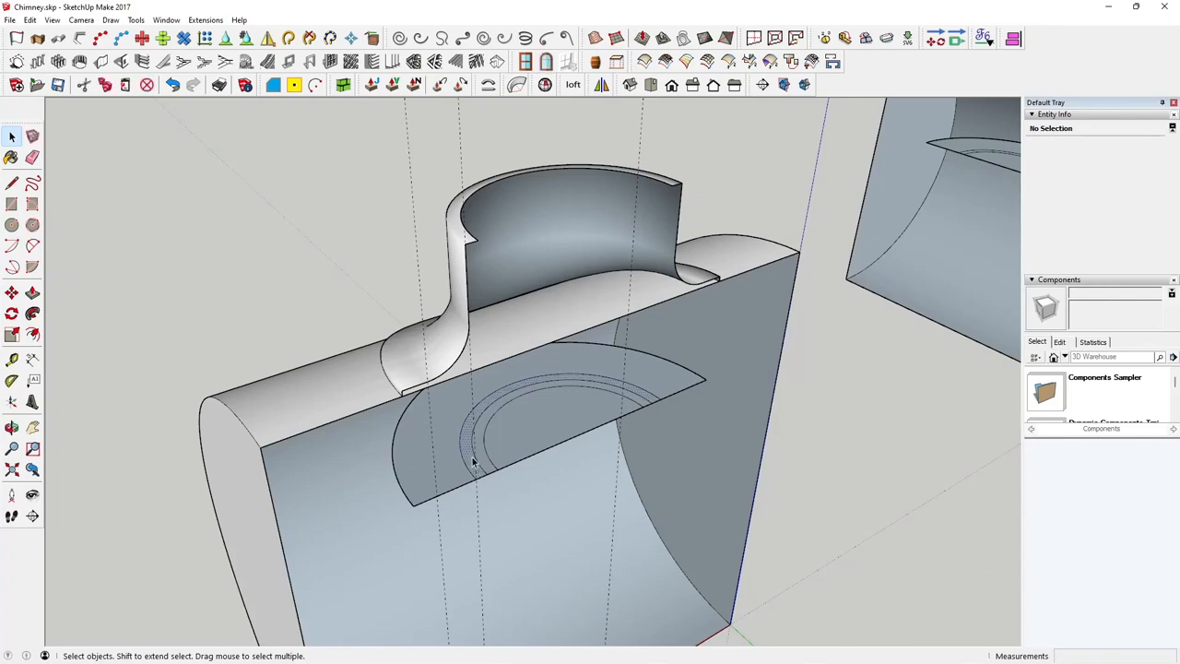
Step: Extrude the new outer half-ring face about 2.01 m up to the hood's top endpoint
left_click(504, 385)
left_click(33, 293)
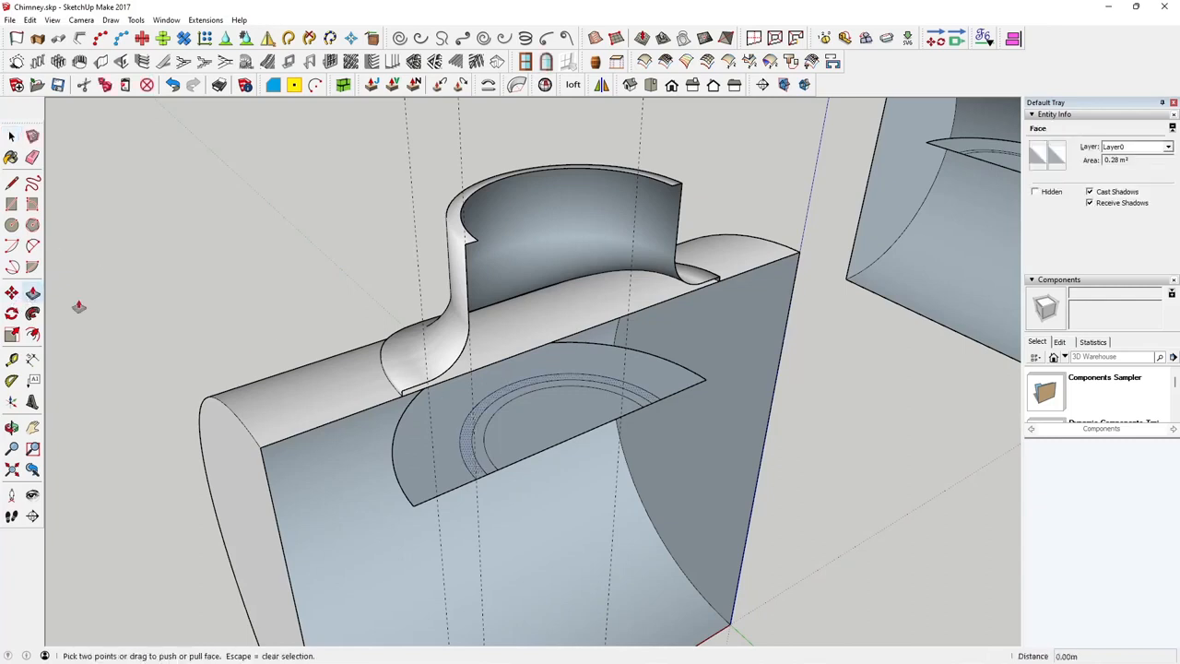
left_click(472, 461)
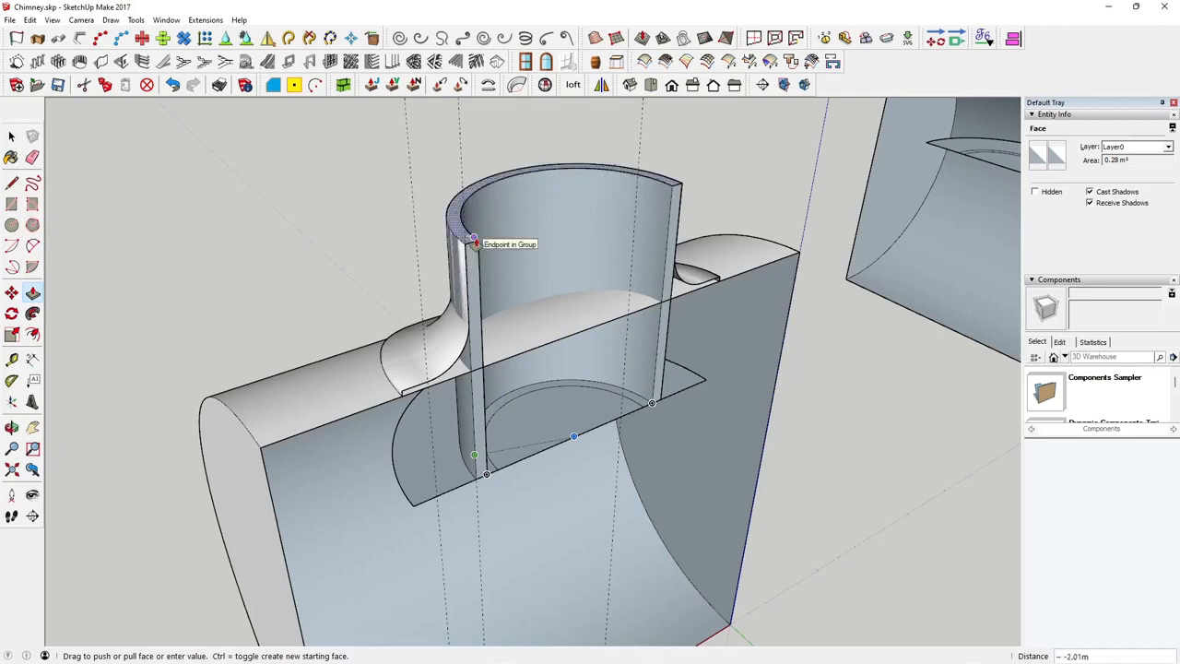
left_click(474, 242)
left_click(12, 136)
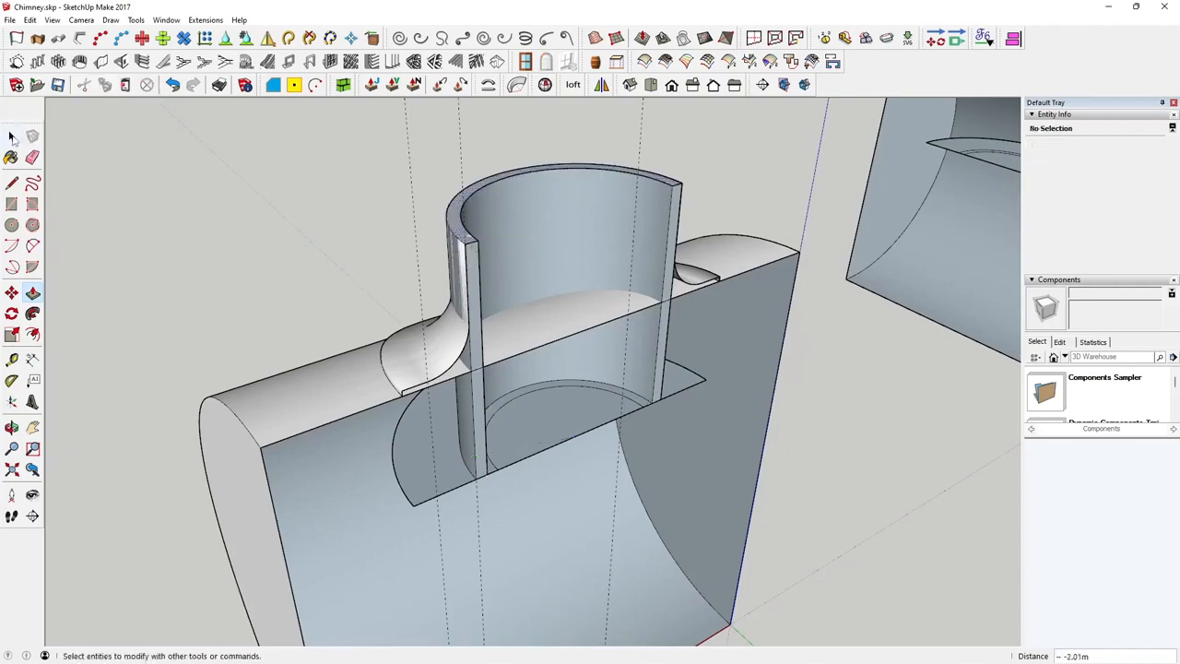
Step: Select the half cylinder, hood and extruded collar together and make them one group
middle_click_drag(215, 319, 161, 243)
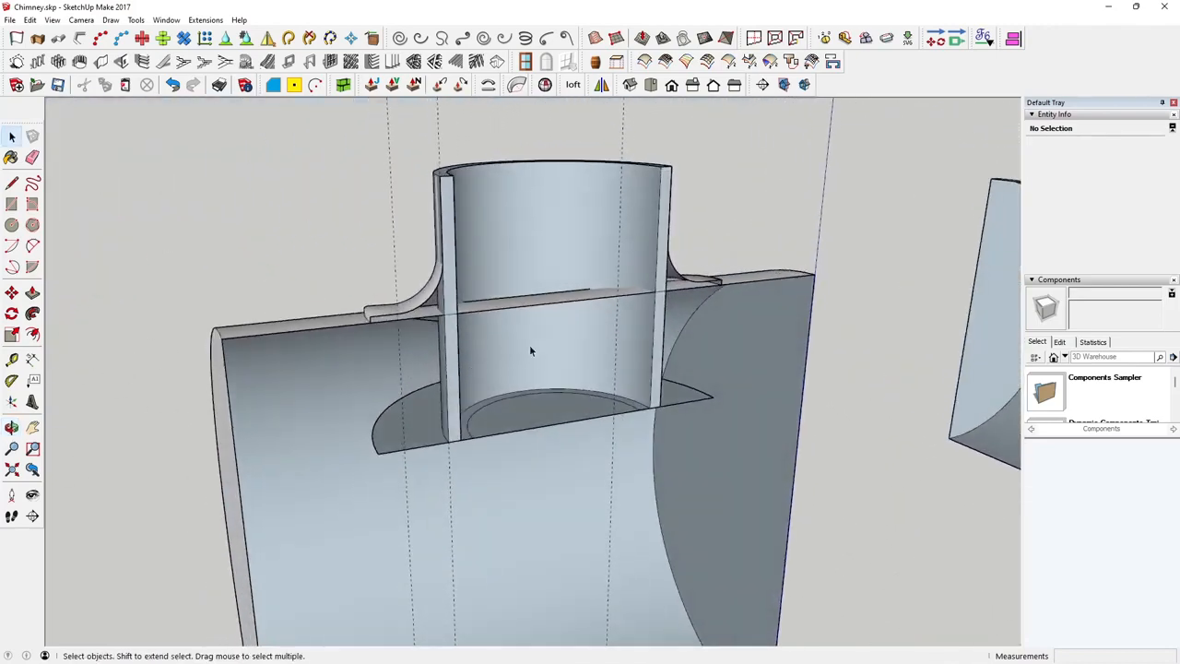
middle_click_drag(530, 350, 660, 395)
scroll(542, 471, "down", 2)
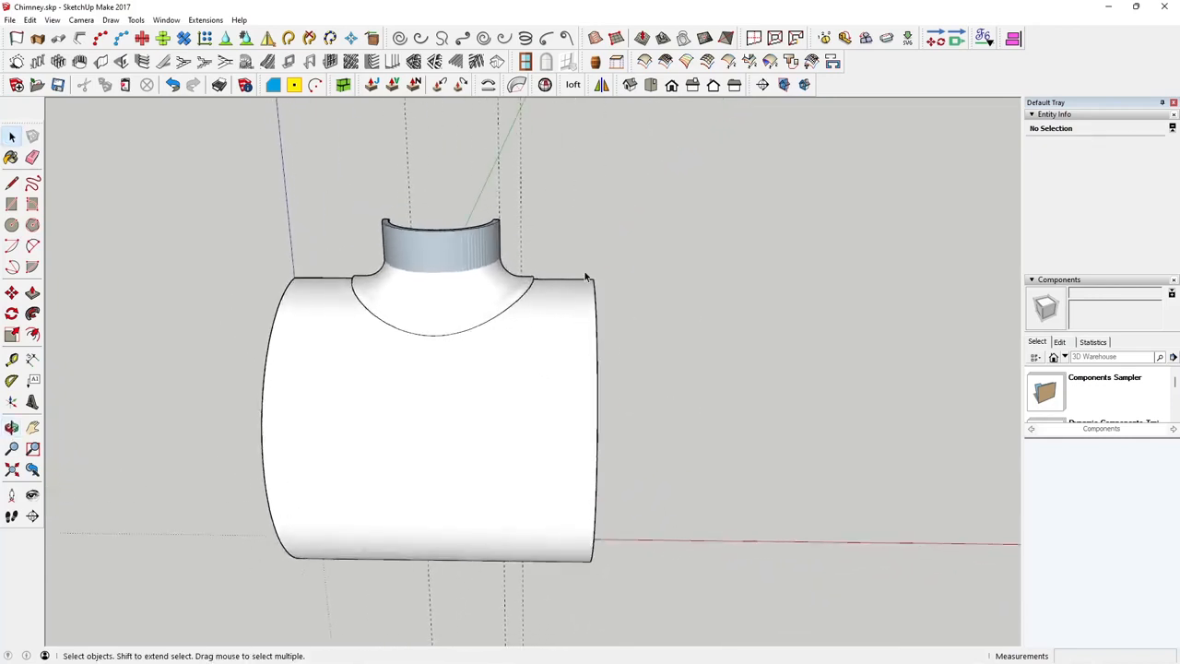
left_click_drag(207, 587, 207, 589)
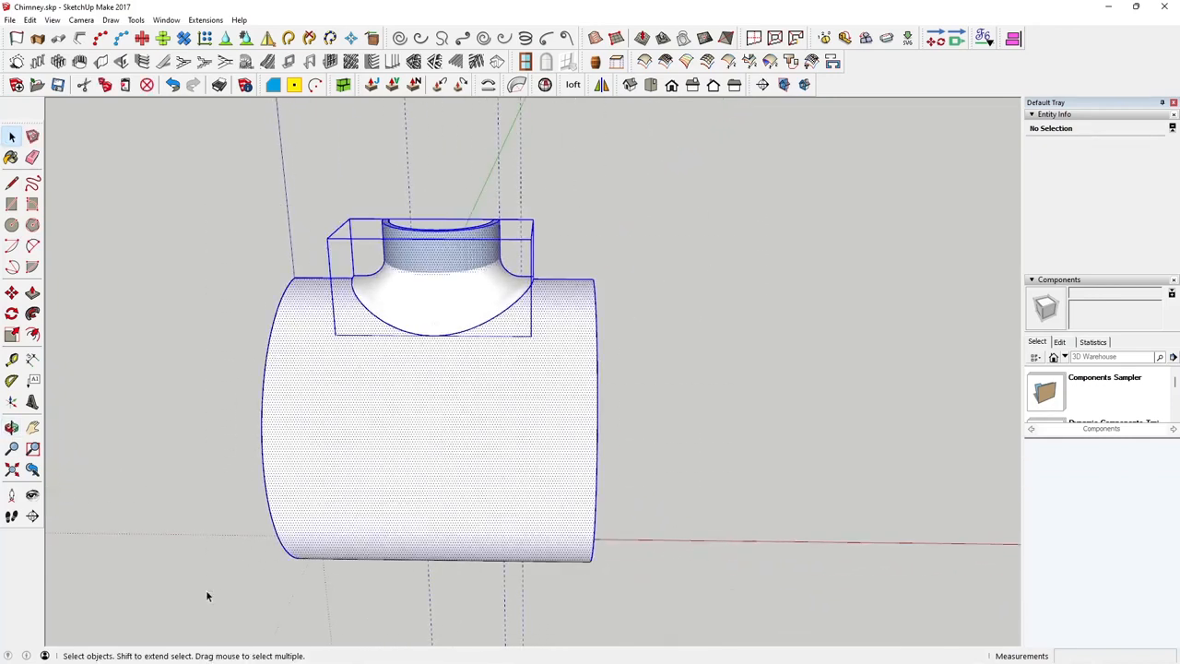
right_click(383, 452)
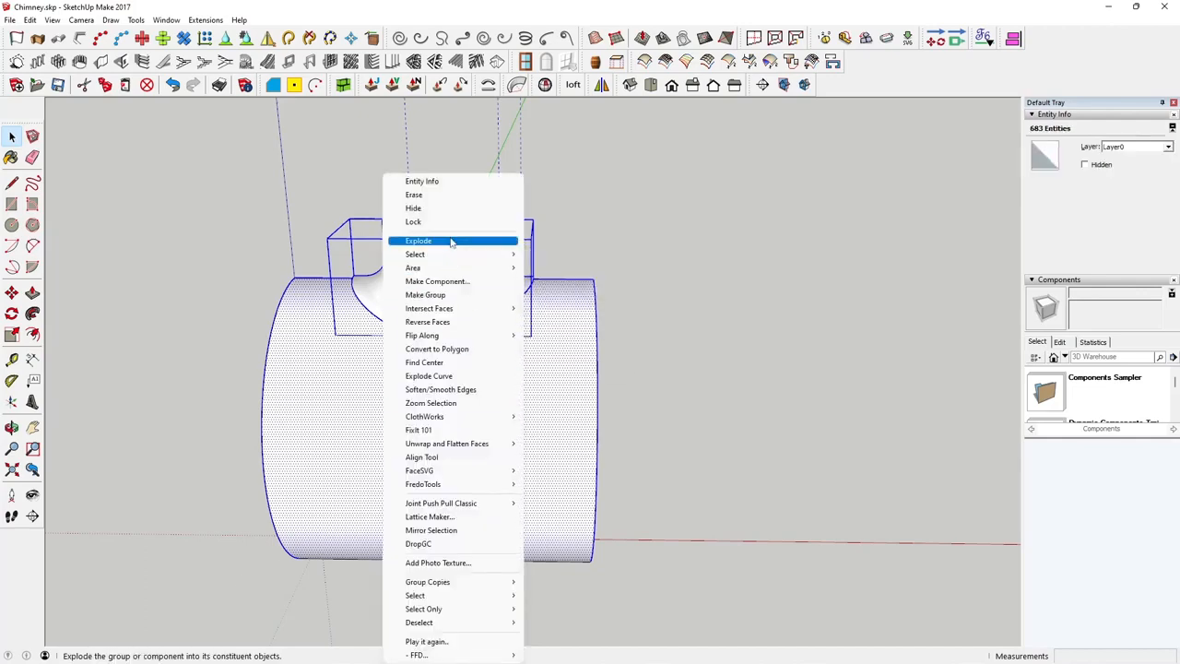
left_click(461, 294)
Step: Open the new half-chimney group to check its contents from the end side and close it again
middle_click_drag(675, 451, 273, 431)
scroll(394, 468, "down", 6)
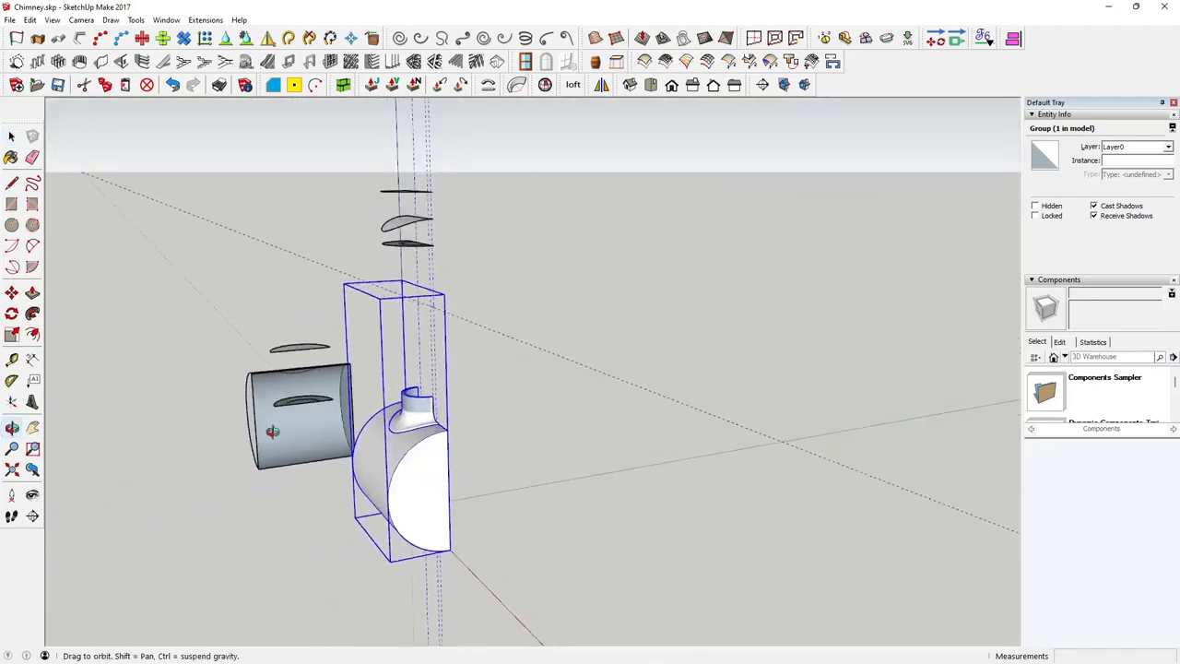
scroll(410, 470, "up", 3)
left_click(532, 487)
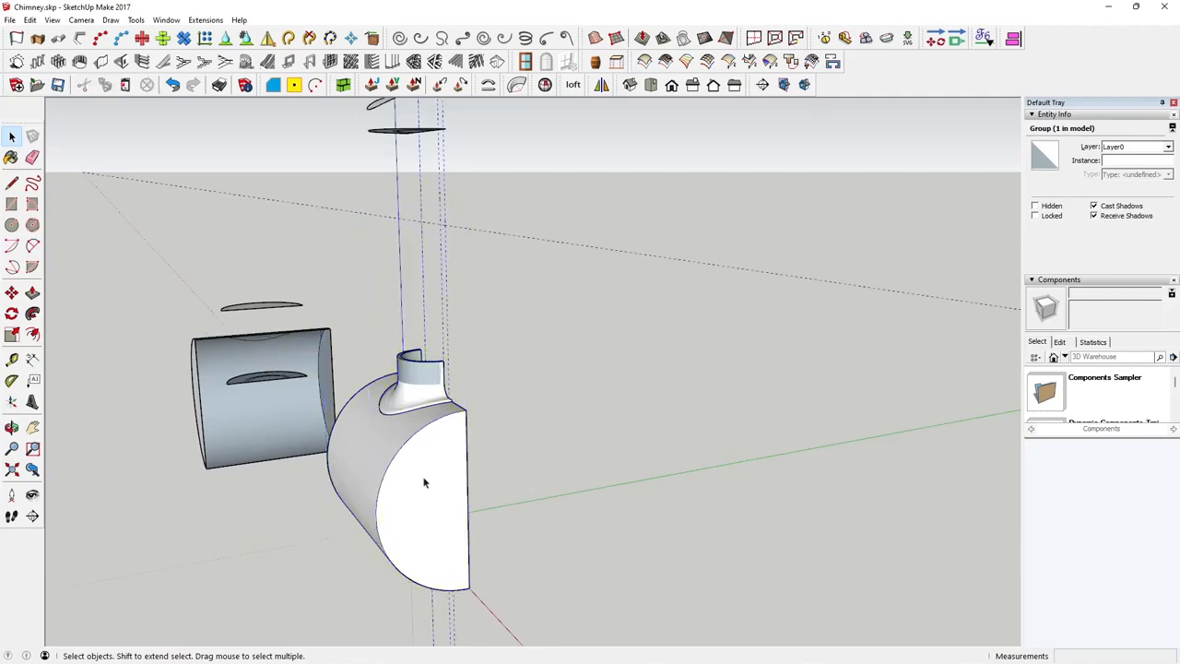
left_click(427, 483)
double_click(424, 482)
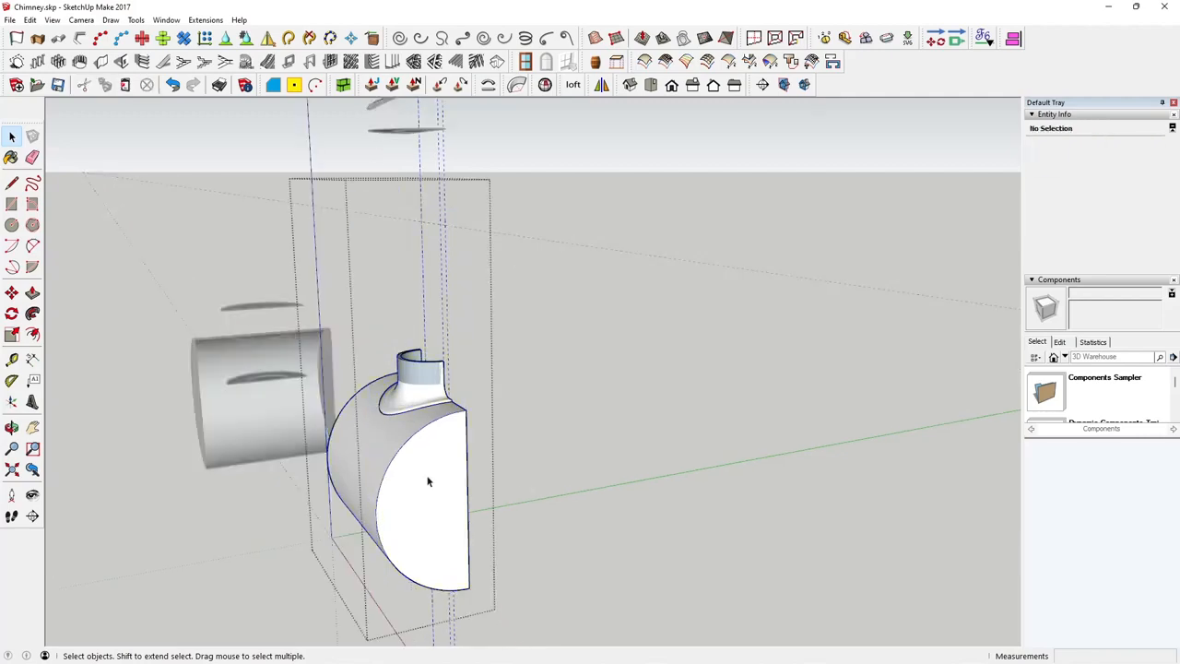
middle_click_drag(430, 480, 756, 527)
left_click(695, 528)
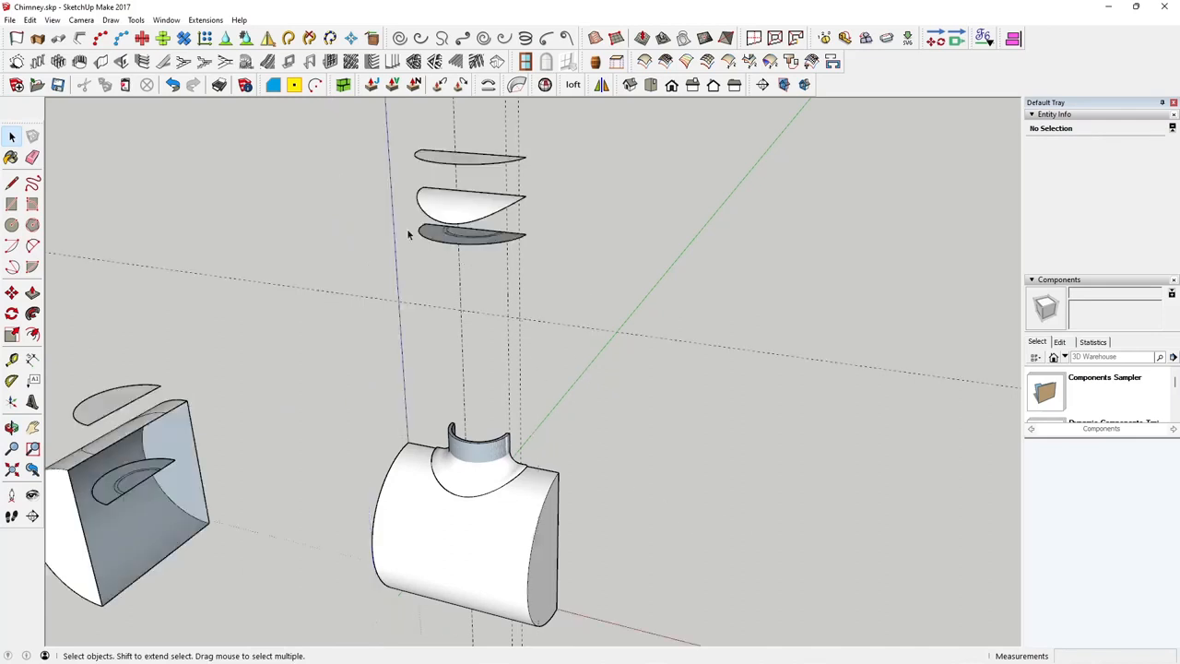
Step: Delete all guides from the model
left_click(32, 20)
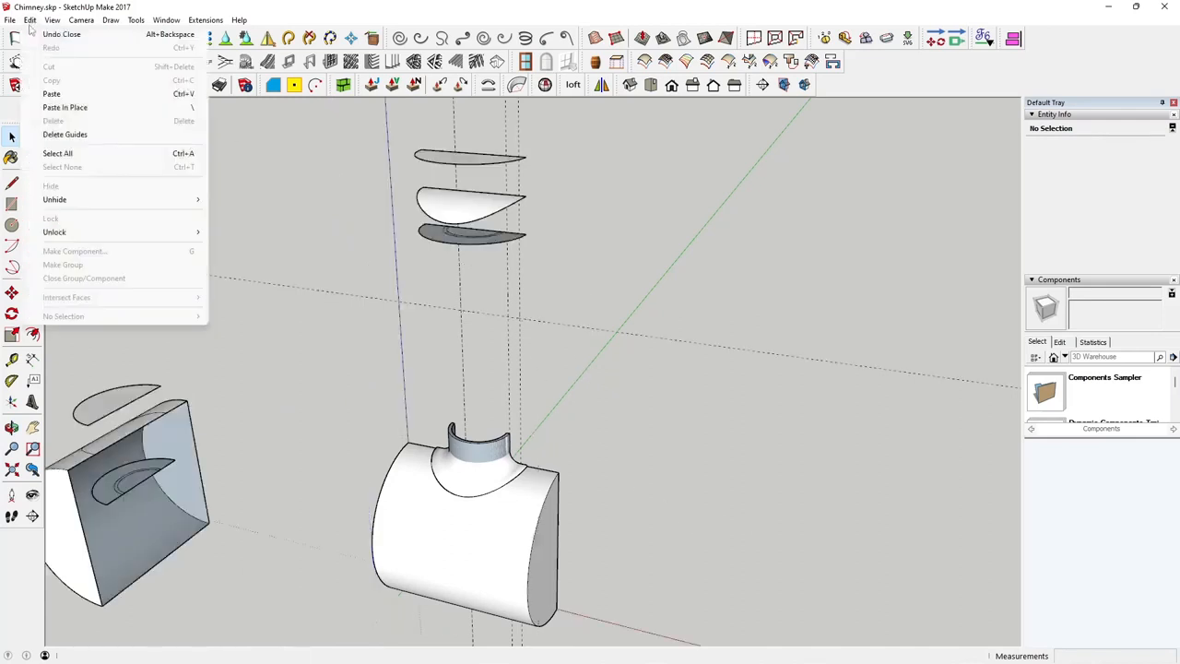
left_click(85, 137)
middle_click_drag(429, 434, 633, 347)
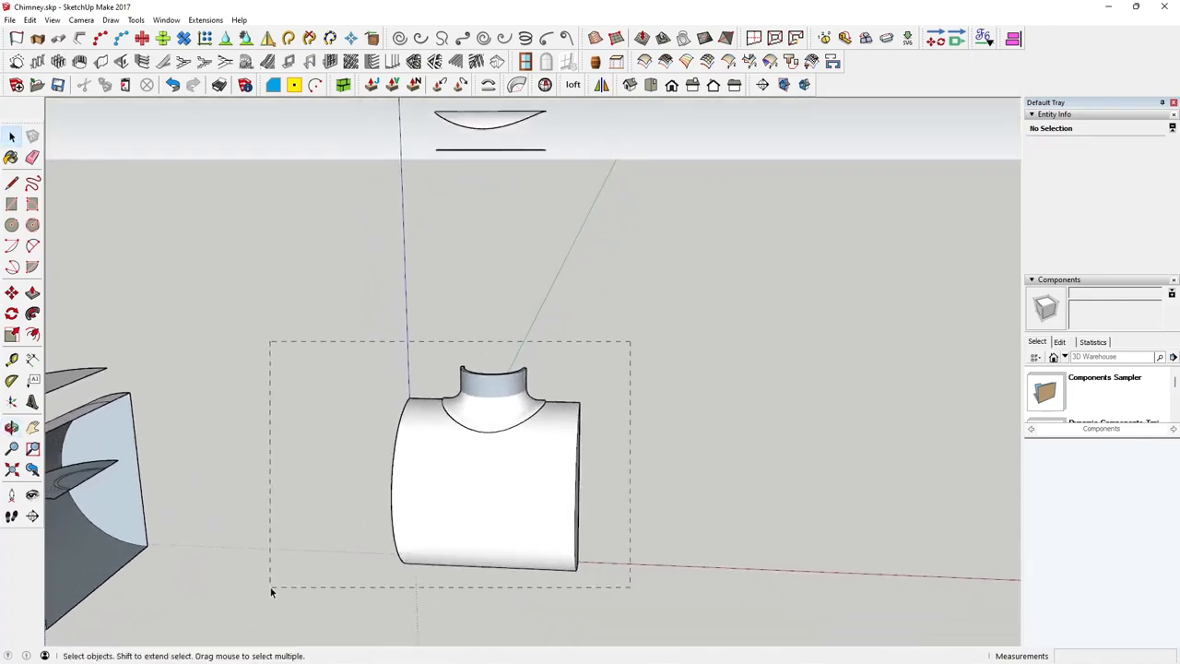
left_click_drag(272, 590, 269, 588)
right_click(497, 503)
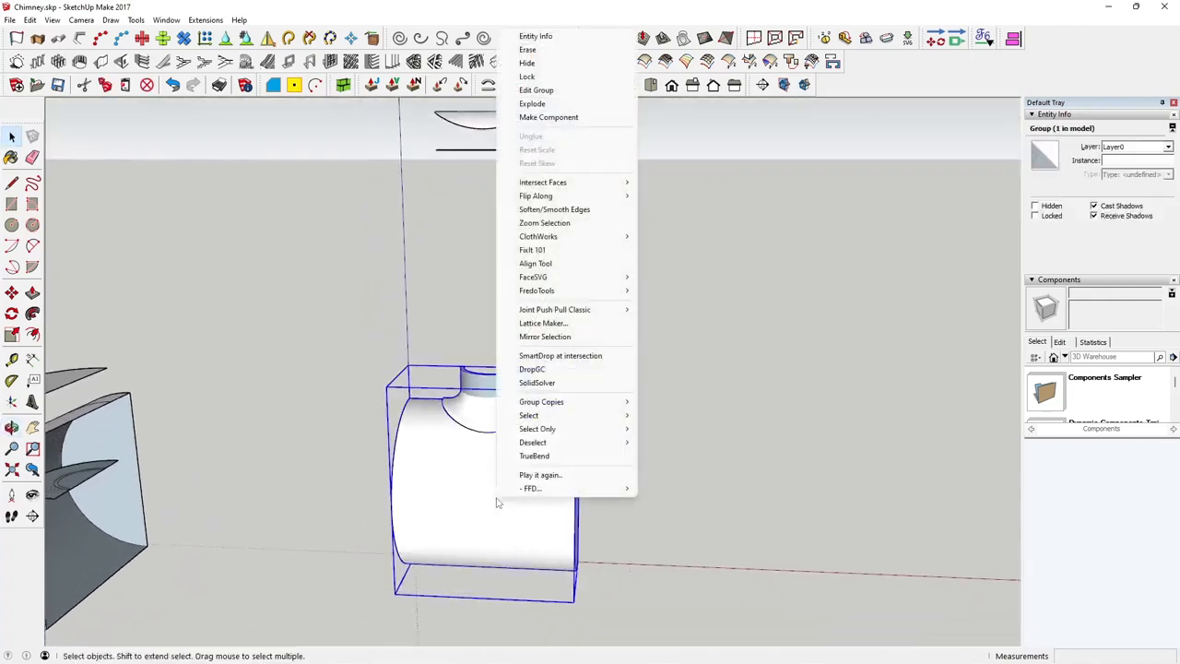
mouse_move(565, 198)
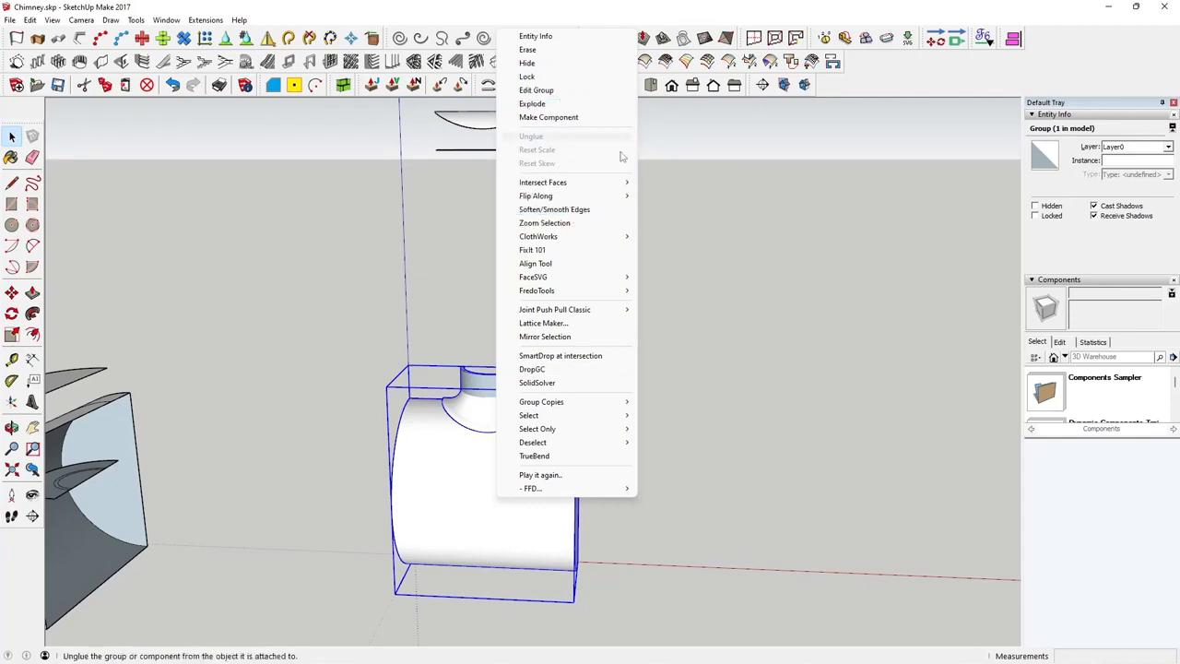
left_click(689, 310)
Step: Copy the half-chimney group, then mirror the original across its flat side with a green-axis scale of -1
left_click(516, 451)
middle_click_drag(515, 449, 455, 424)
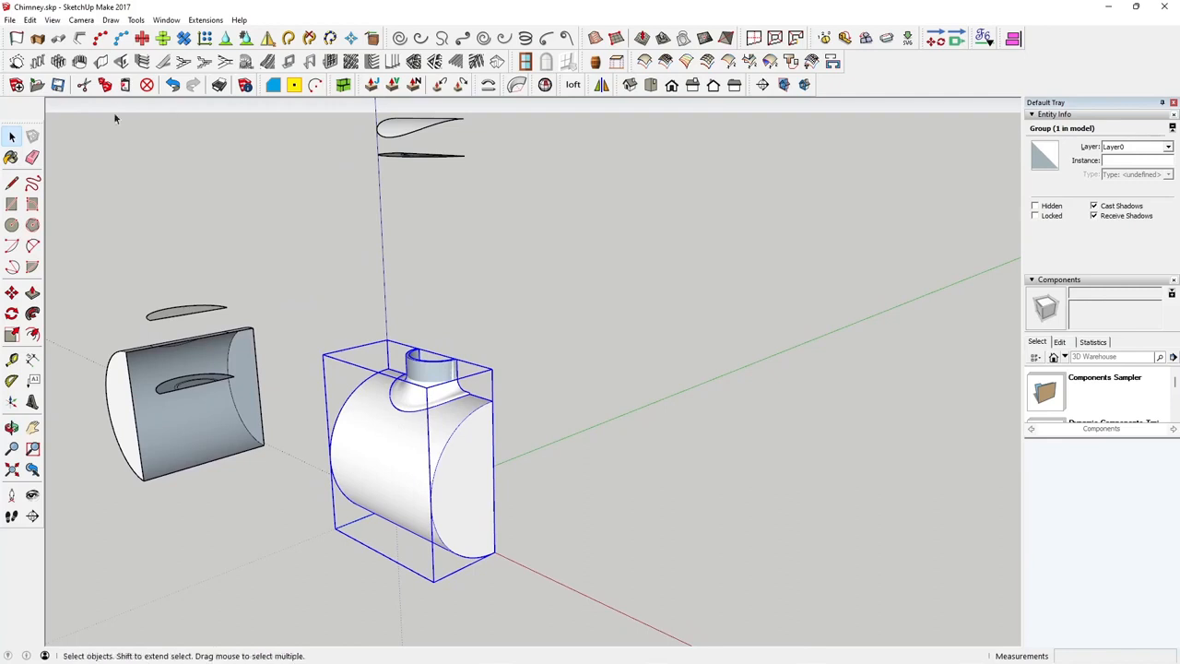
left_click(105, 86)
left_click(11, 335)
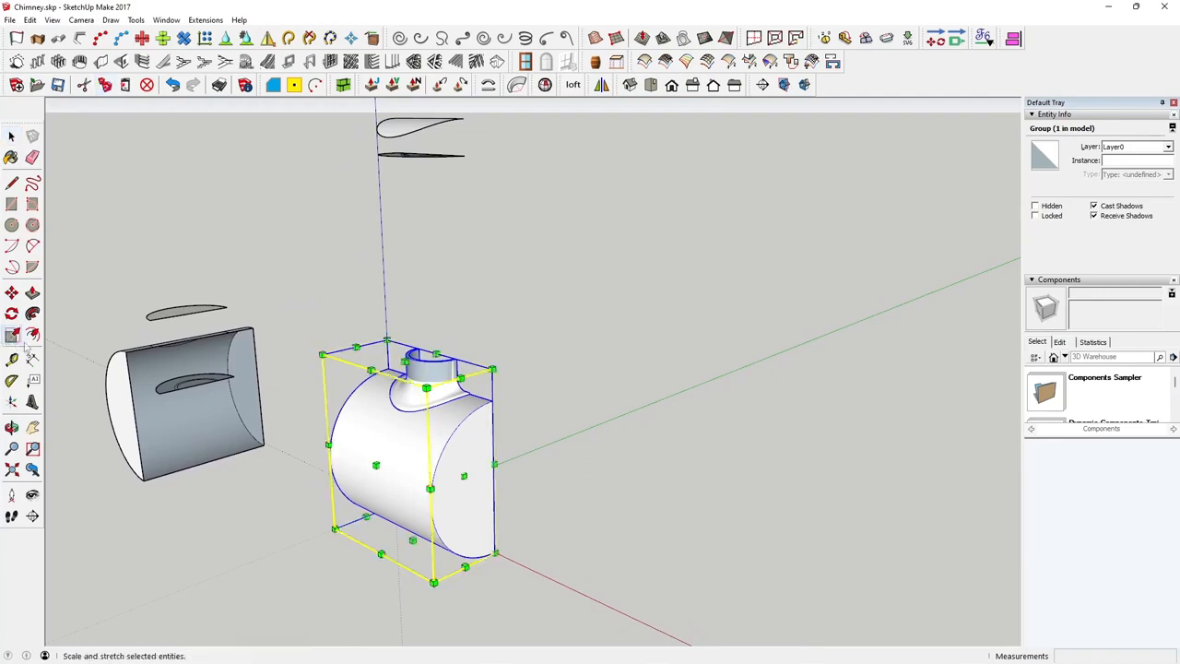
left_click(378, 466)
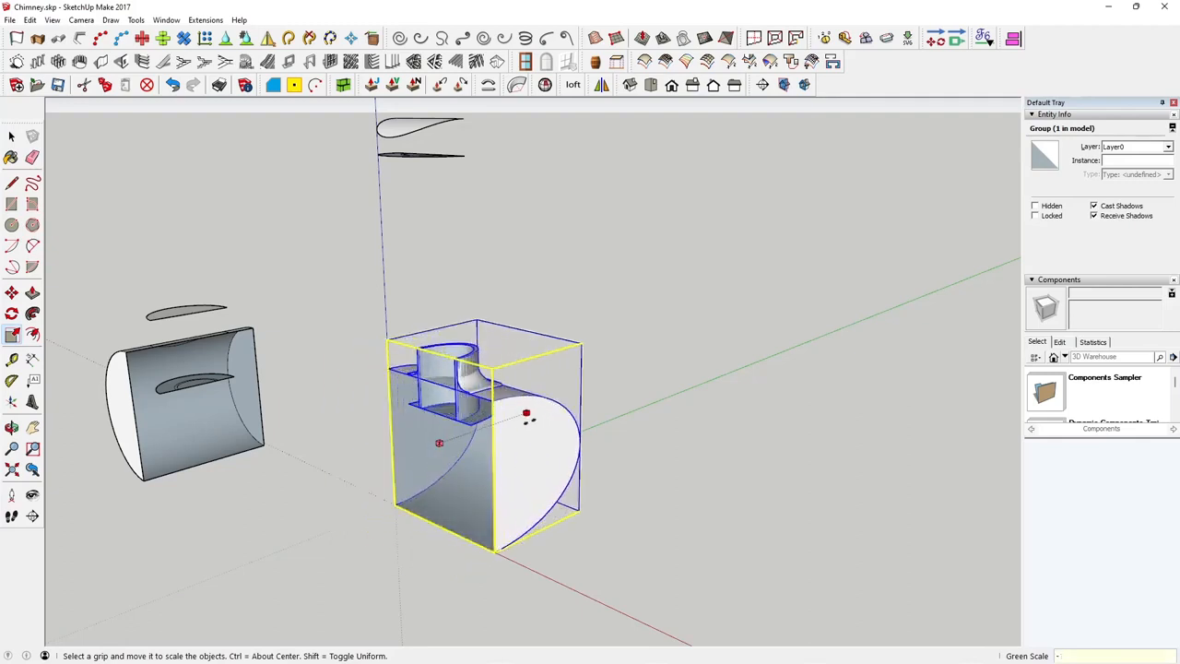
key("Return")
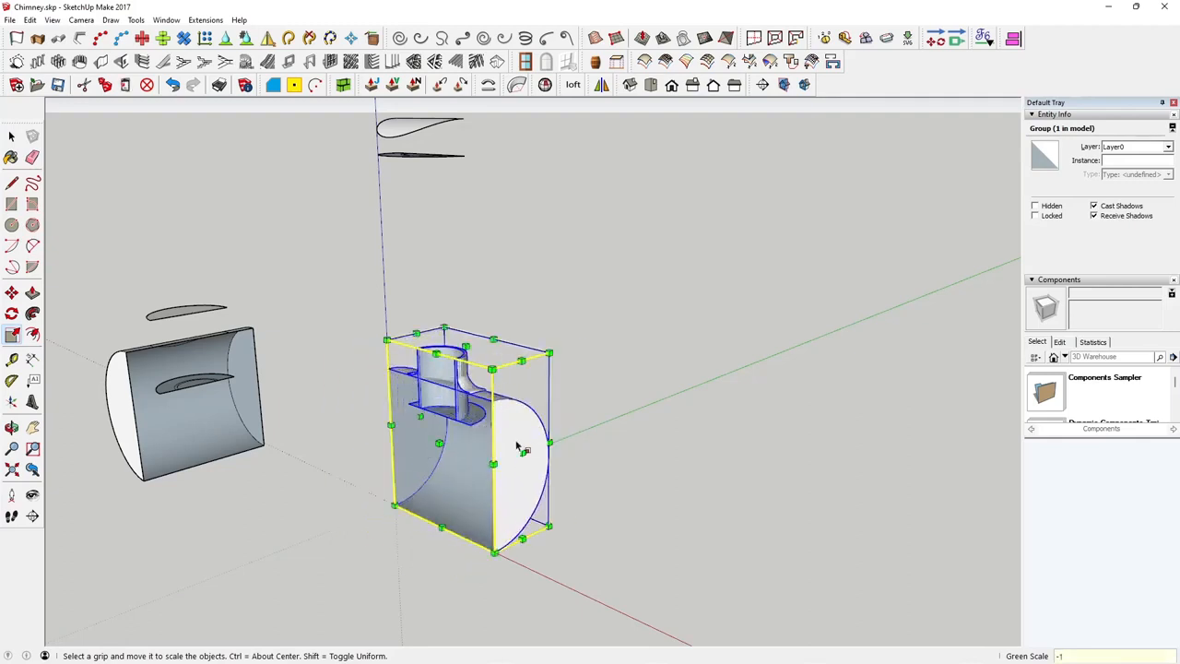
Step: Paste the copied half-chimney in place against the mirrored half, clear the selection and inspect the completed chimney
left_click(30, 19)
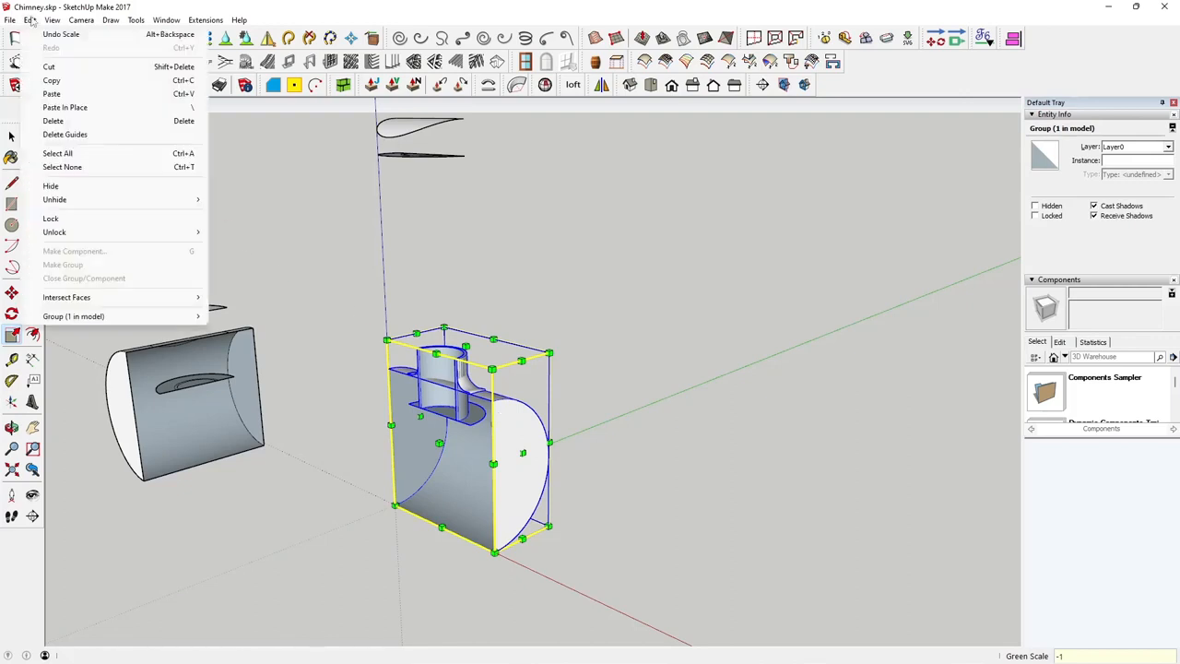
left_click(72, 107)
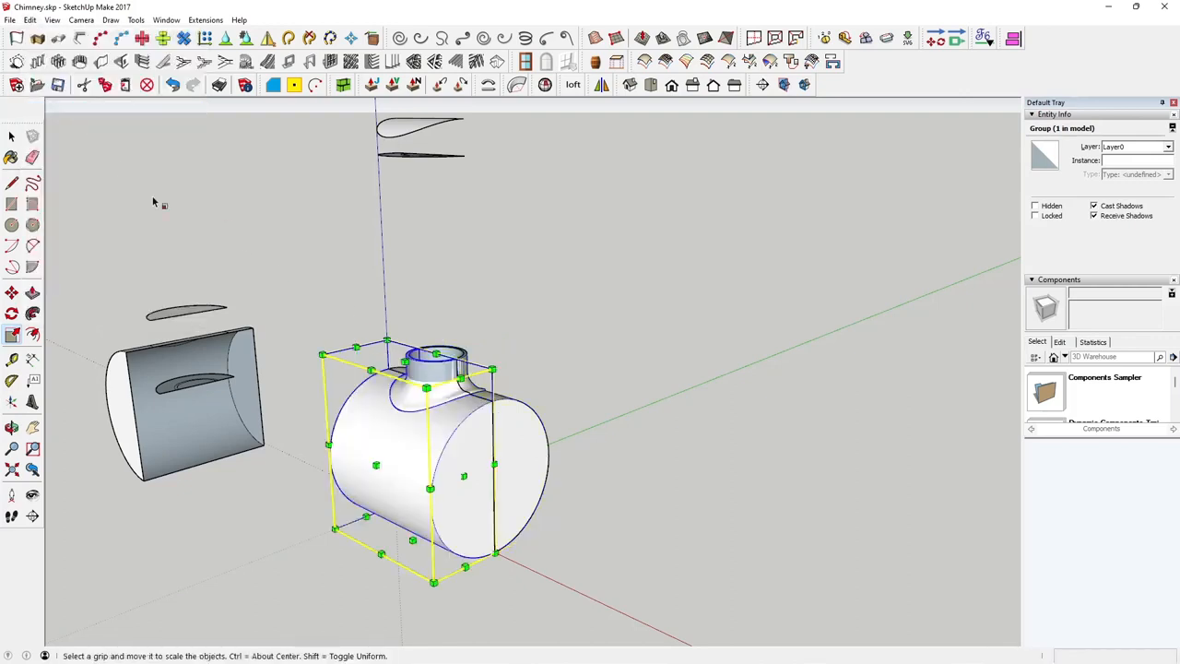
key("space")
left_click(570, 510)
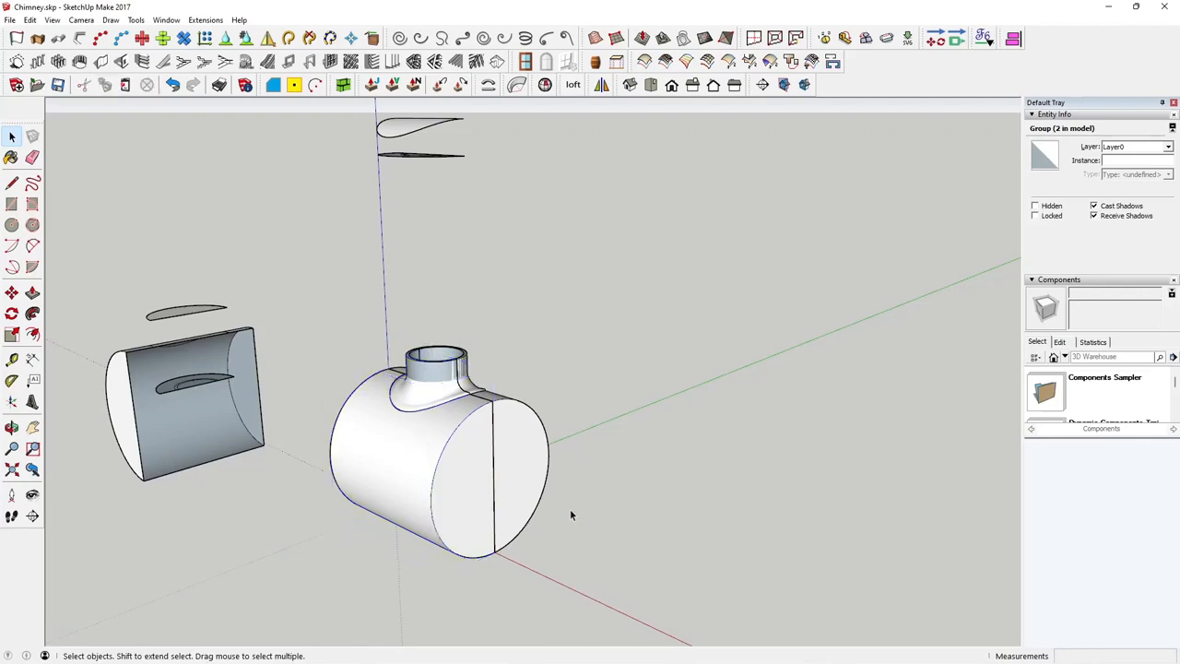
middle_click_drag(570, 509, 643, 552)
scroll(390, 420, "up", 5)
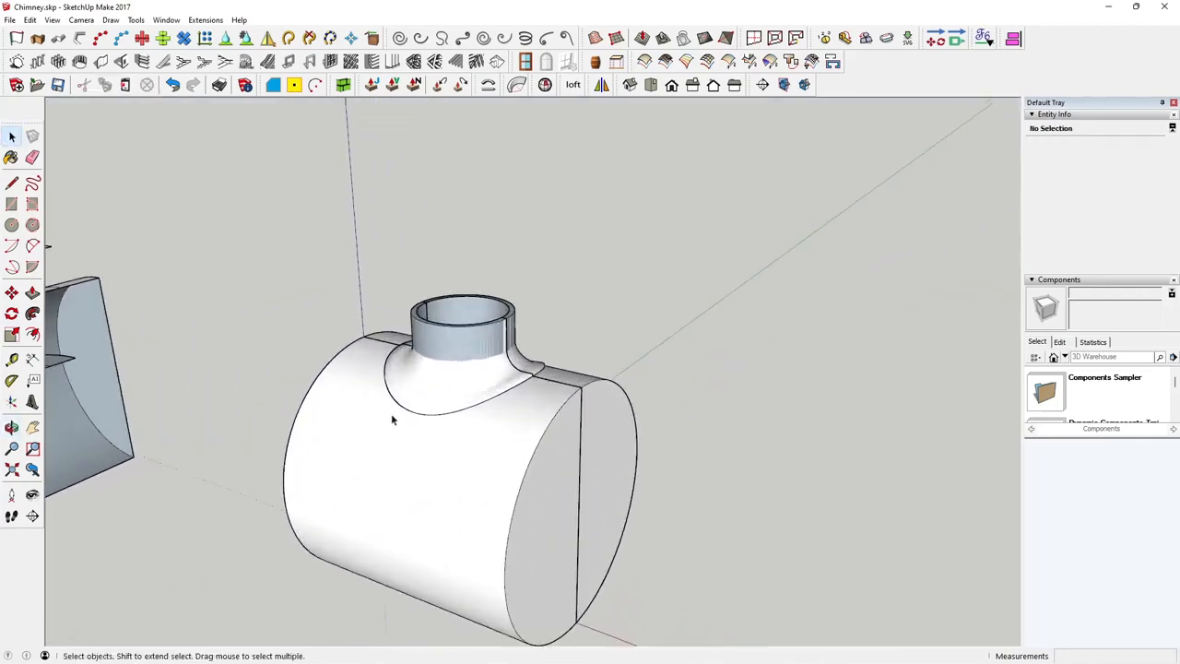
middle_click_drag(390, 417, 588, 474)
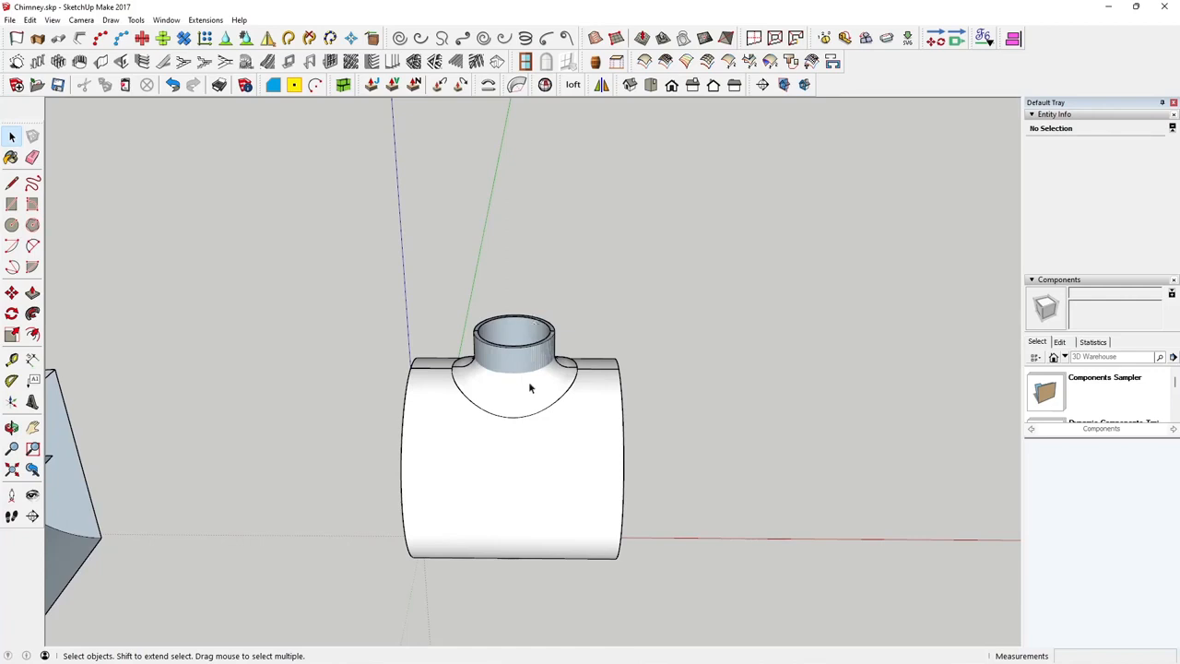
middle_click_drag(527, 422, 470, 378)
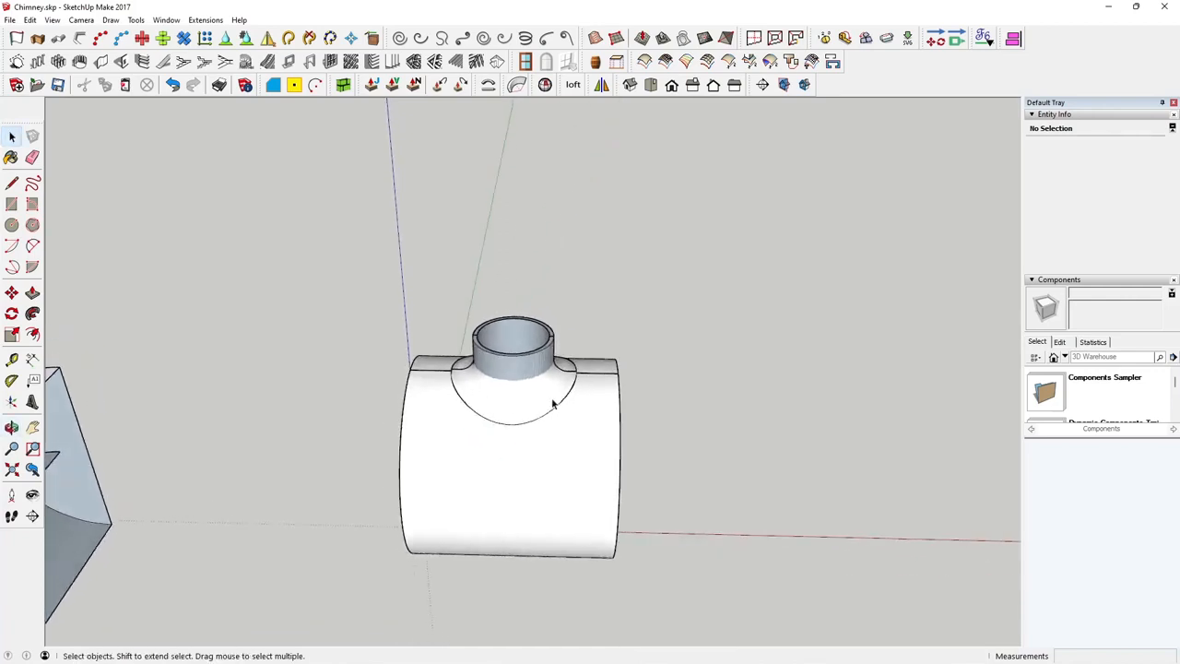